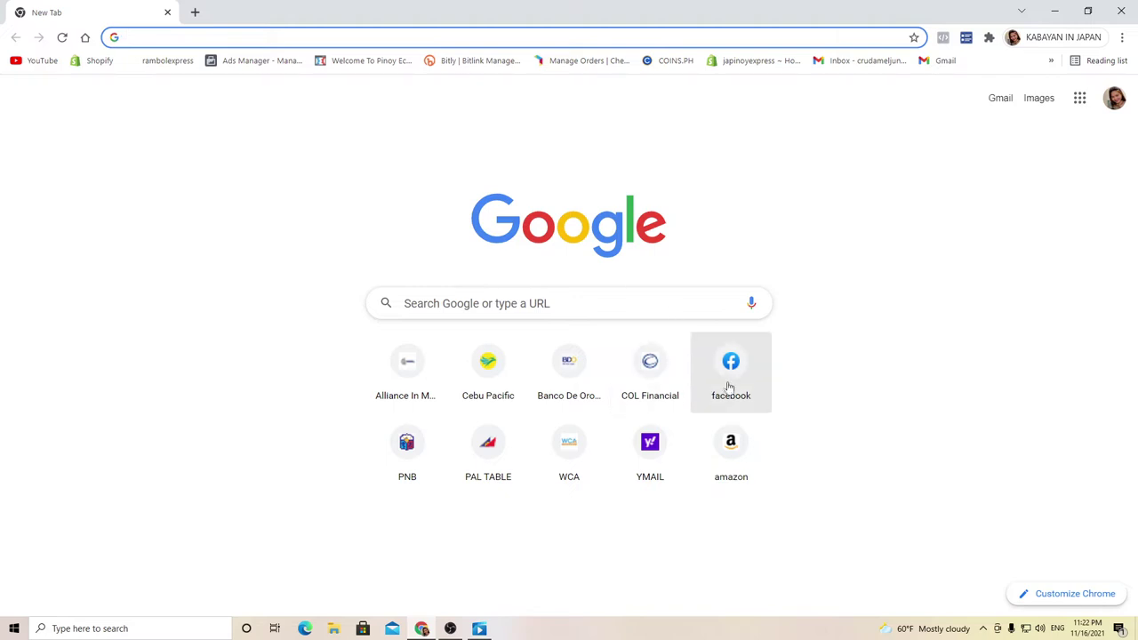
# - Open Facebook from the browser's shortcut sites
pyautogui.click(737, 376)
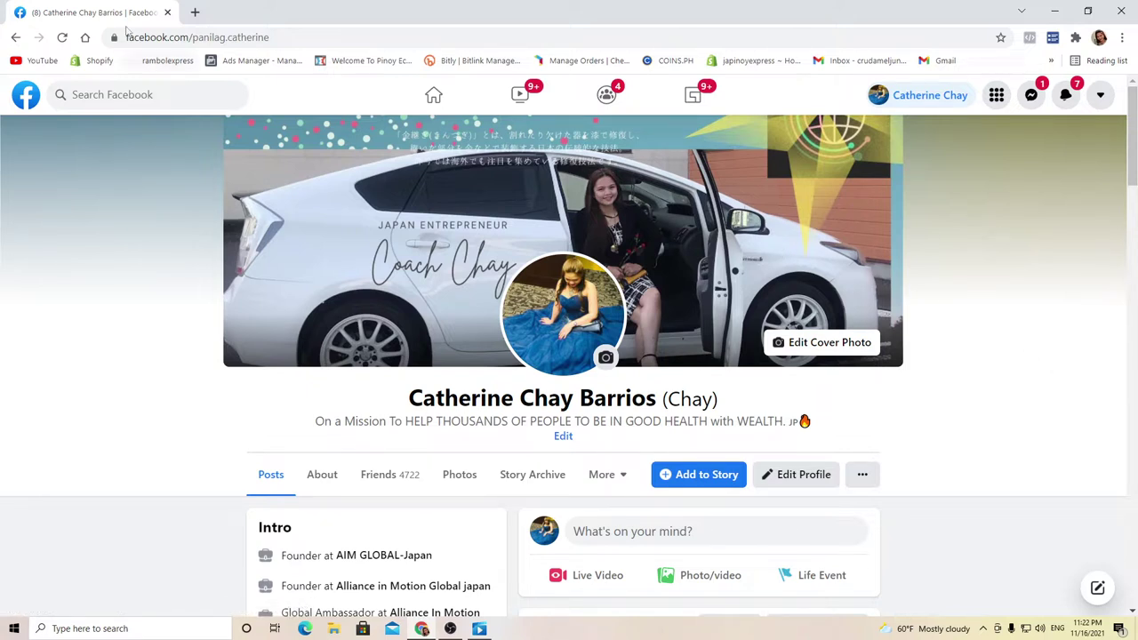
# - In a new browser tab, search Google for "empowered consumerism login" and open the Alliance In Motion Global Inc. login page
pyautogui.click(196, 13)
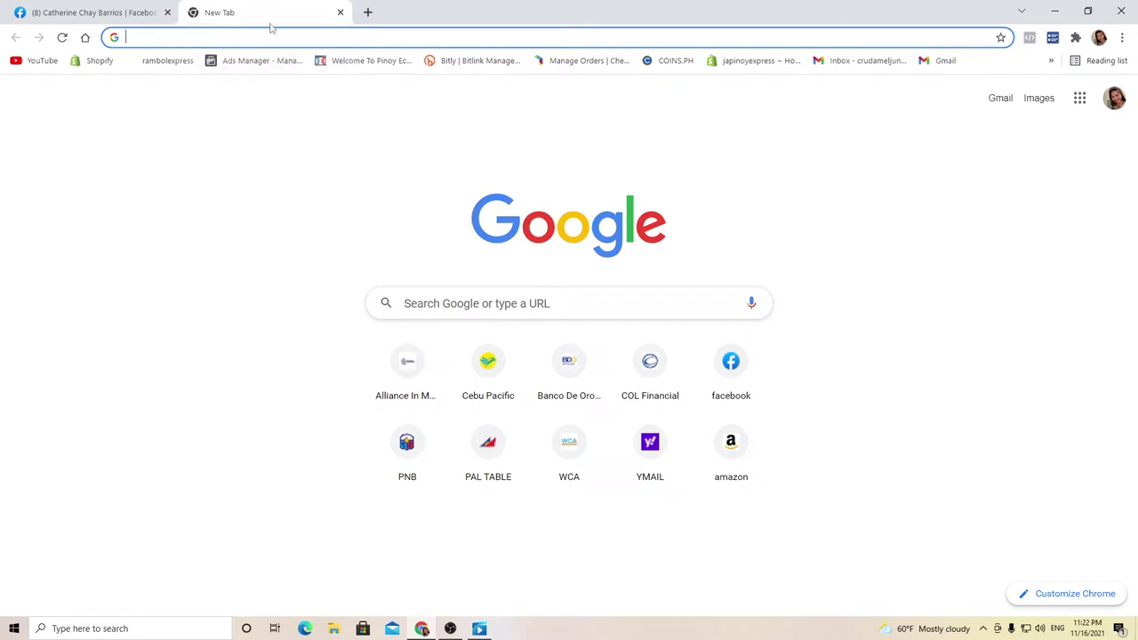
pyautogui.click(465, 305)
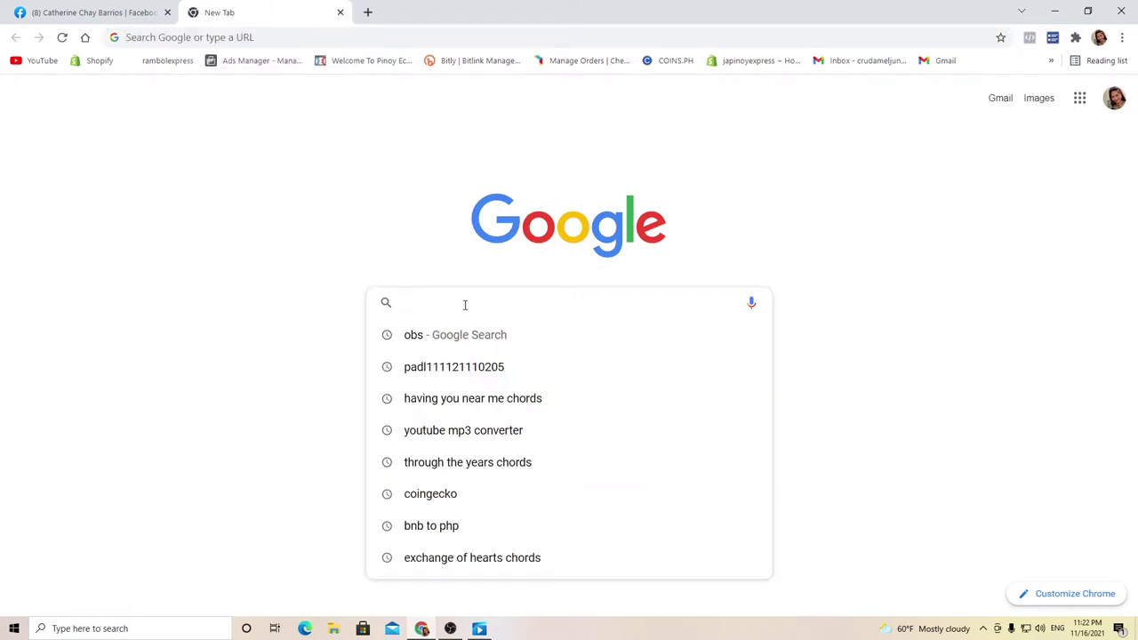
pyautogui.write('EMPO')
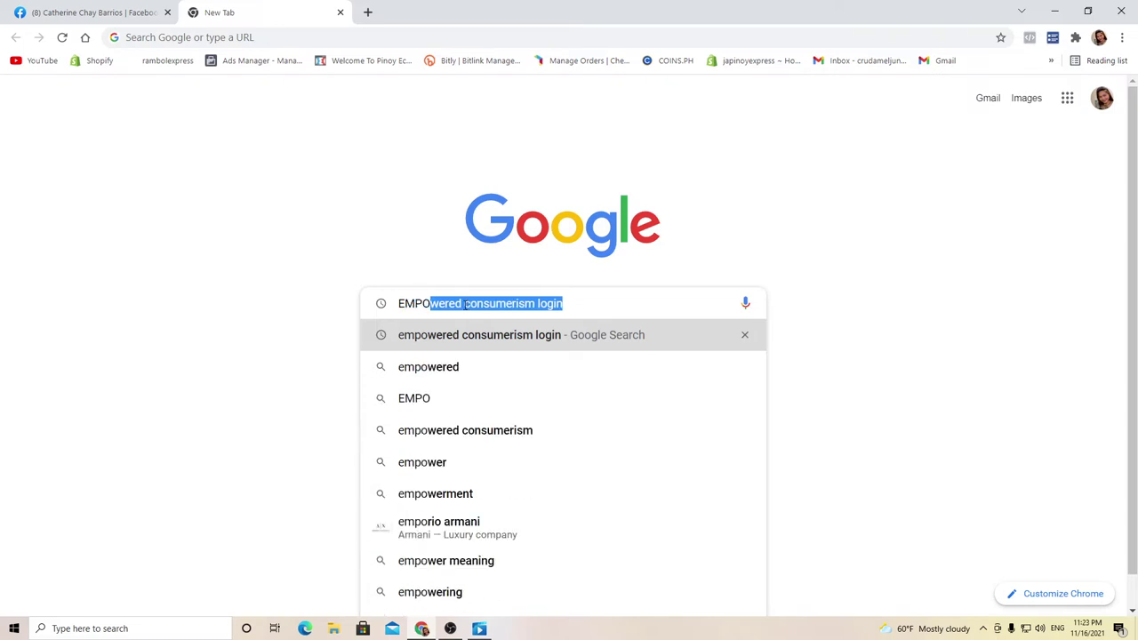
pyautogui.write('WER')
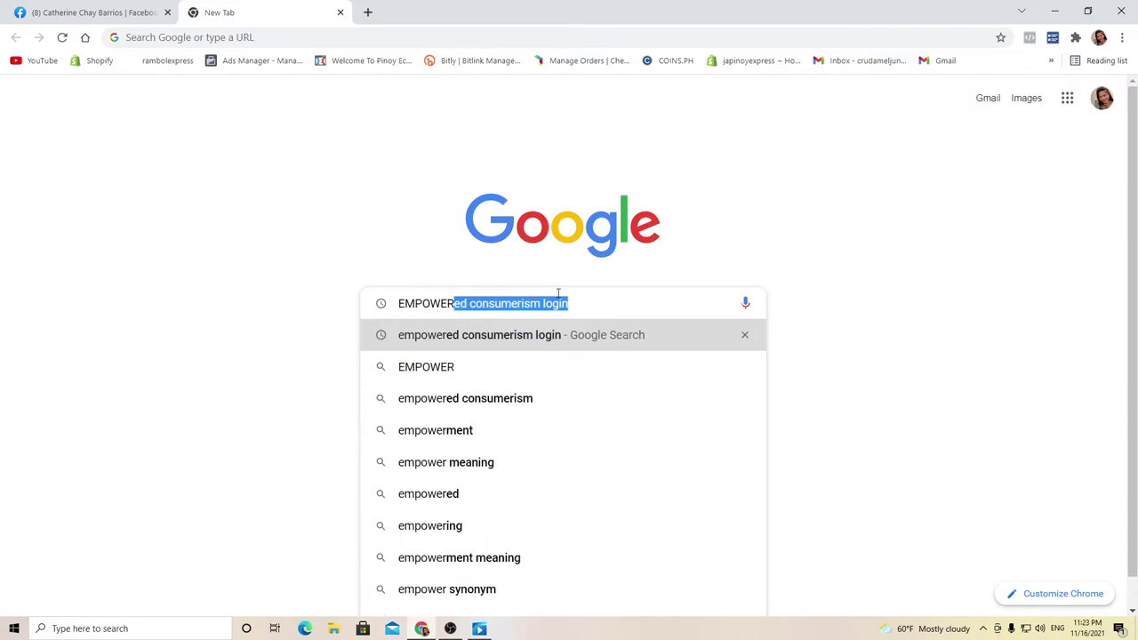
pyautogui.click(545, 342)
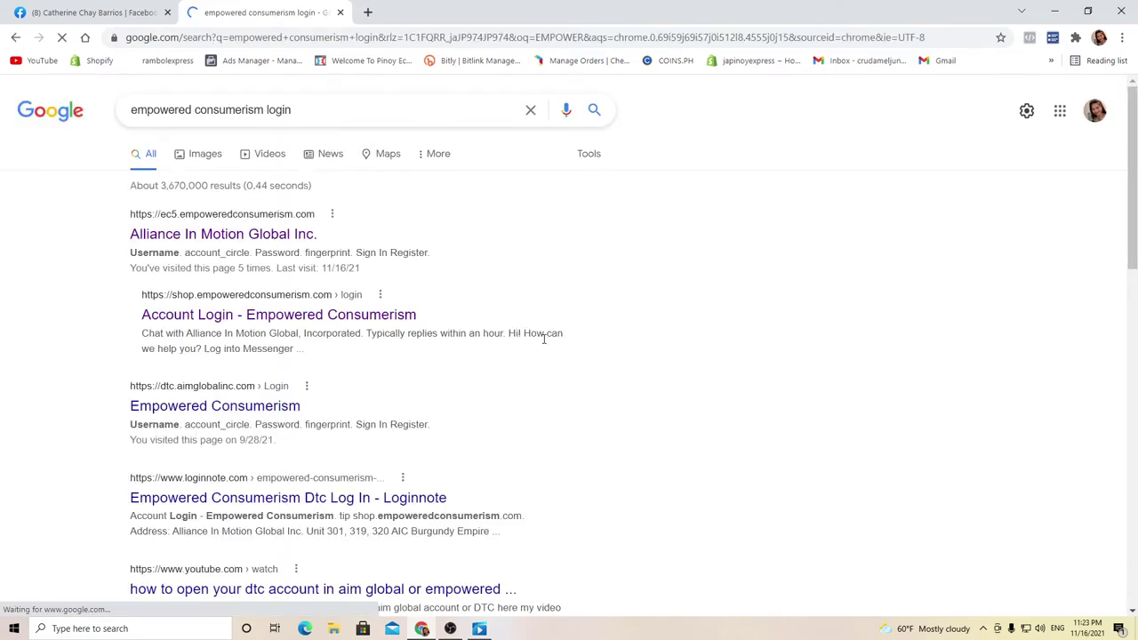
pyautogui.click(238, 241)
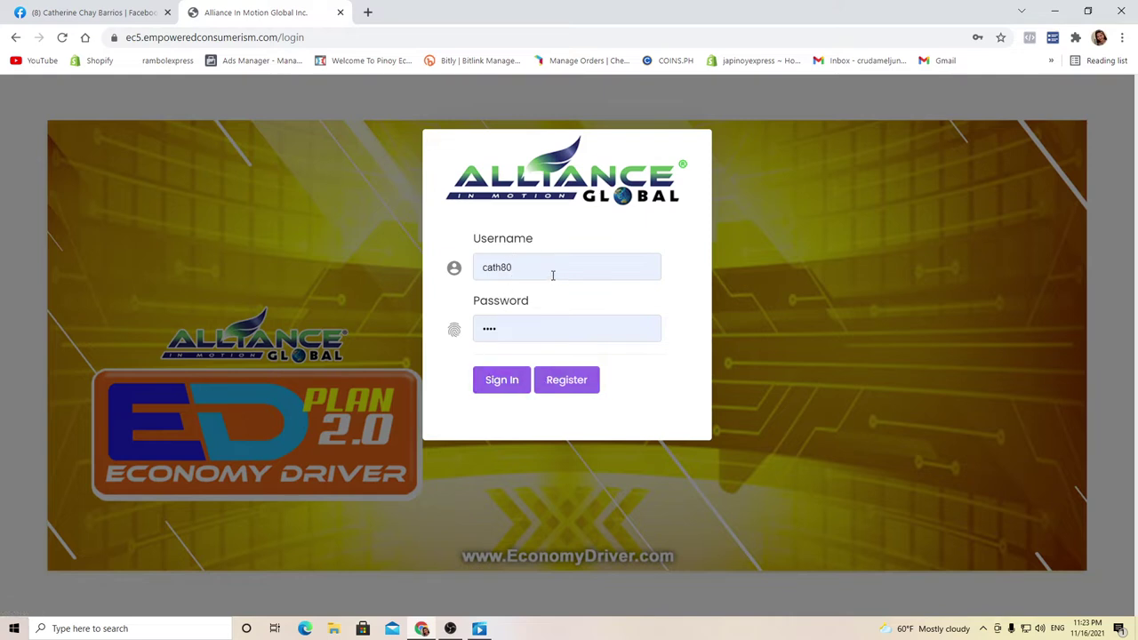
# - Sign in to the account with the prefilled credentials and close the voting announcement
pyautogui.click(507, 386)
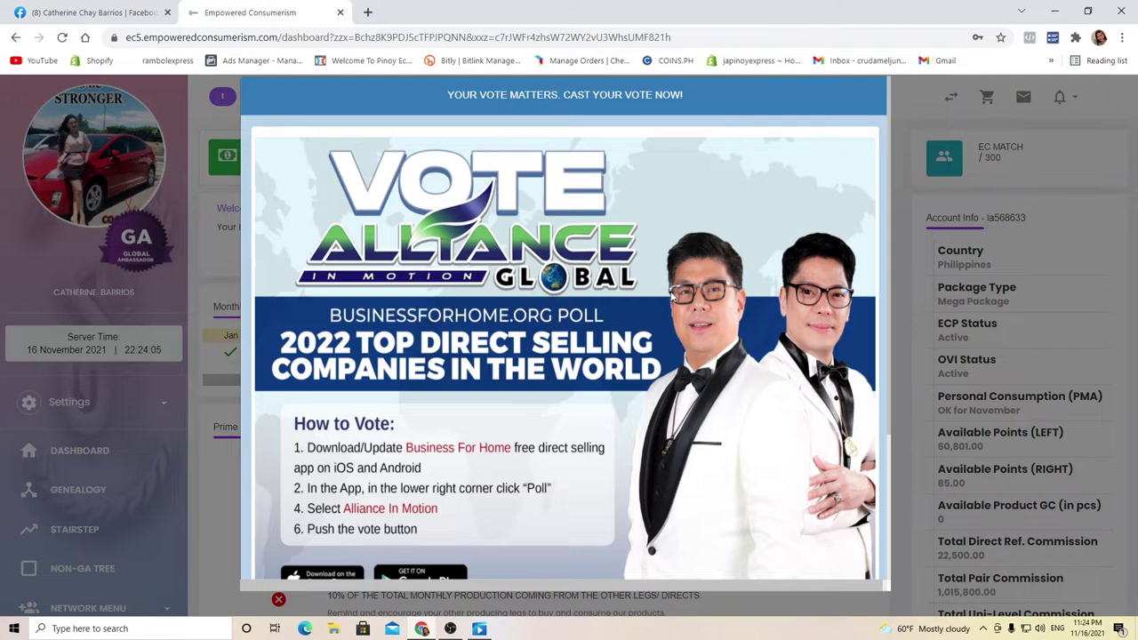
pyautogui.scroll(-3, 671, 299)
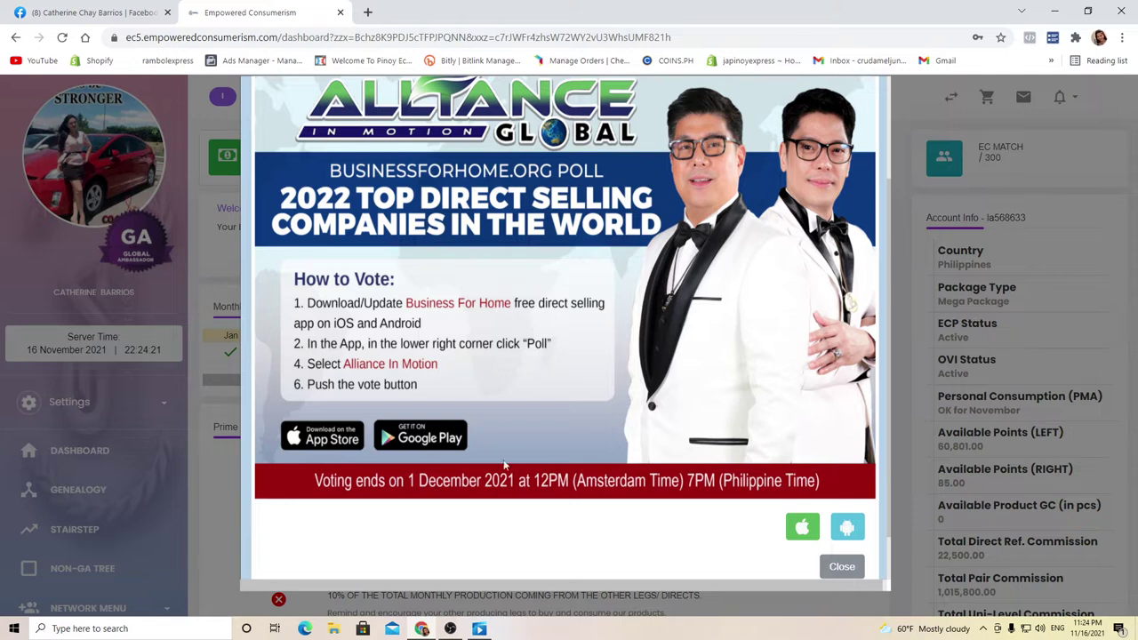
pyautogui.click(842, 567)
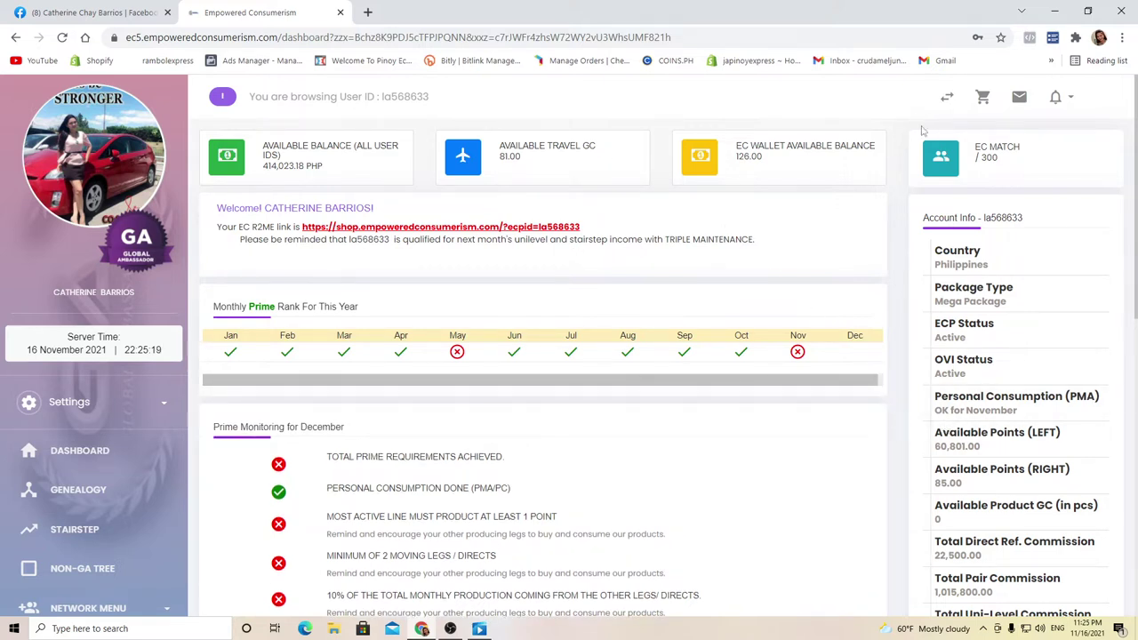
# - Review the account information and commission totals on the dashboard
pyautogui.scroll(-4, 1058, 514)
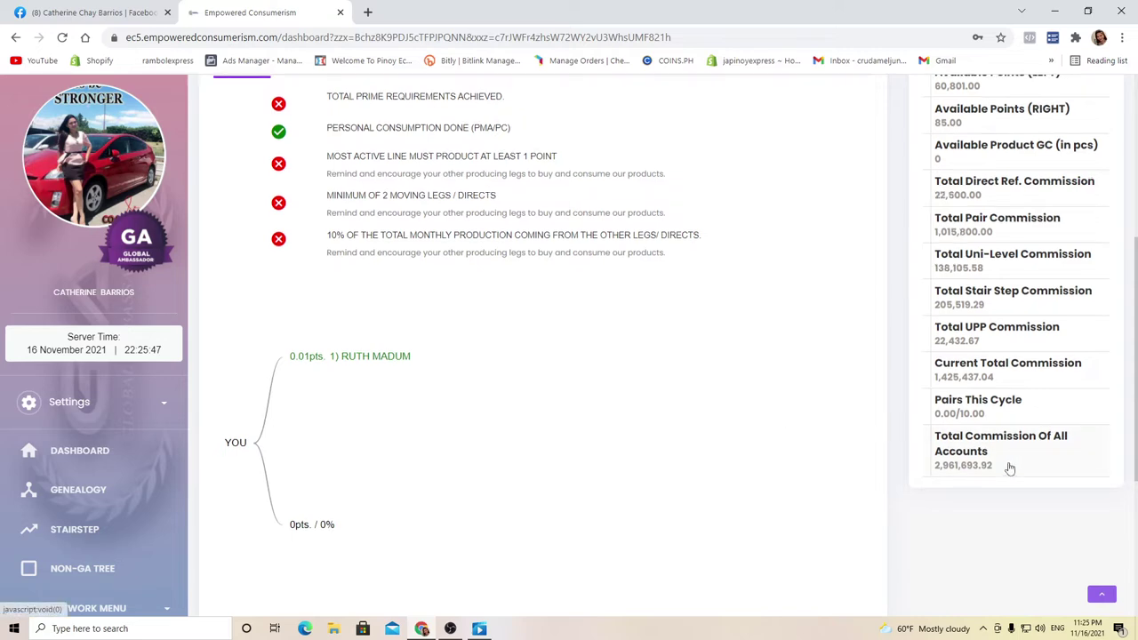
pyautogui.scroll(3, 1008, 468)
pyautogui.scroll(1, 809, 458)
# - Open the E-Store and view the list of products in the inventory
pyautogui.scroll(-3, 803, 452)
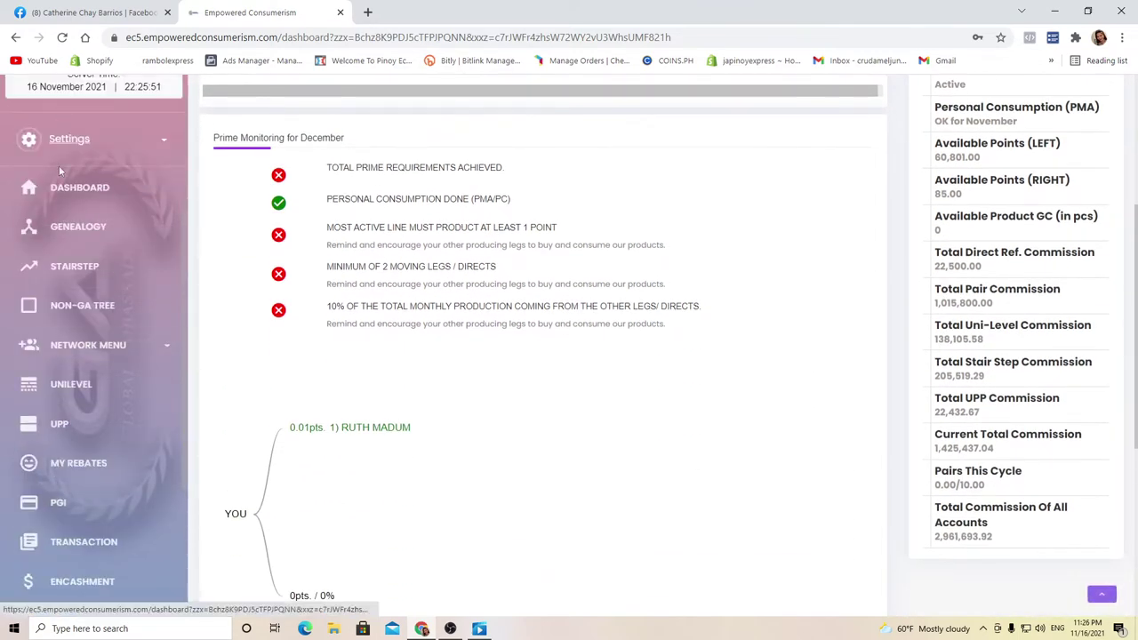
pyautogui.scroll(-3, 129, 398)
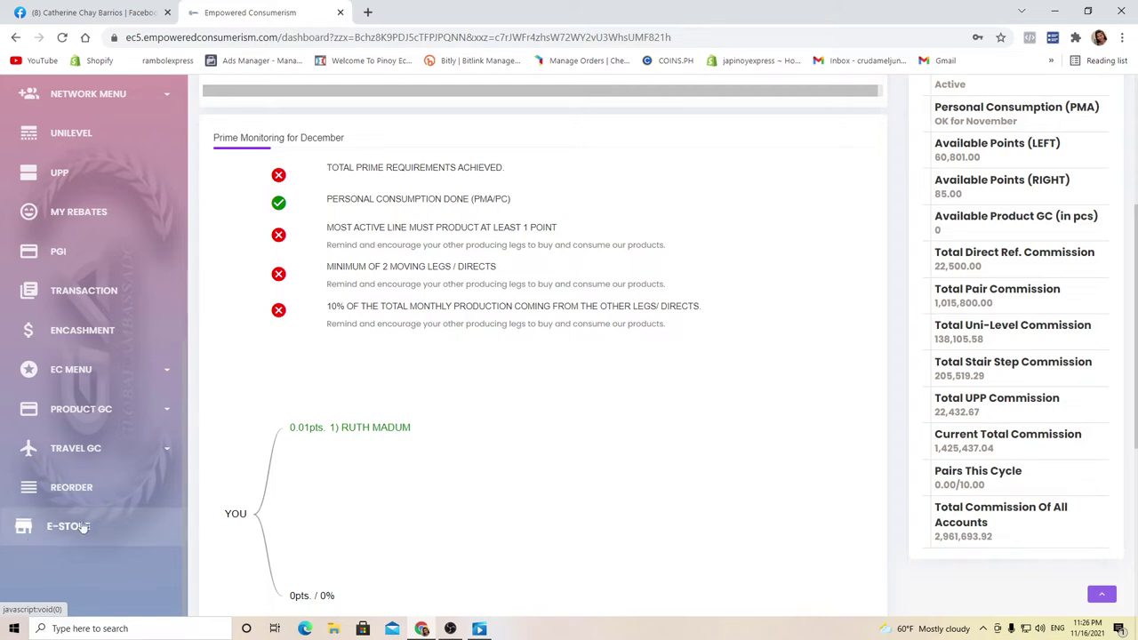
pyautogui.click(111, 527)
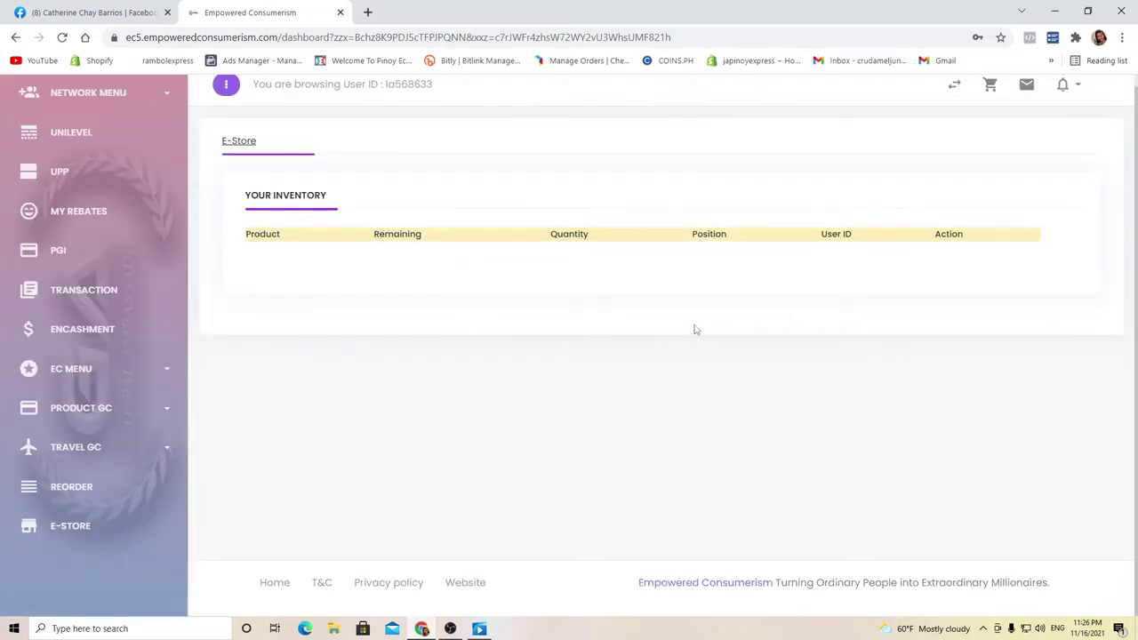
pyautogui.scroll(-1, 695, 330)
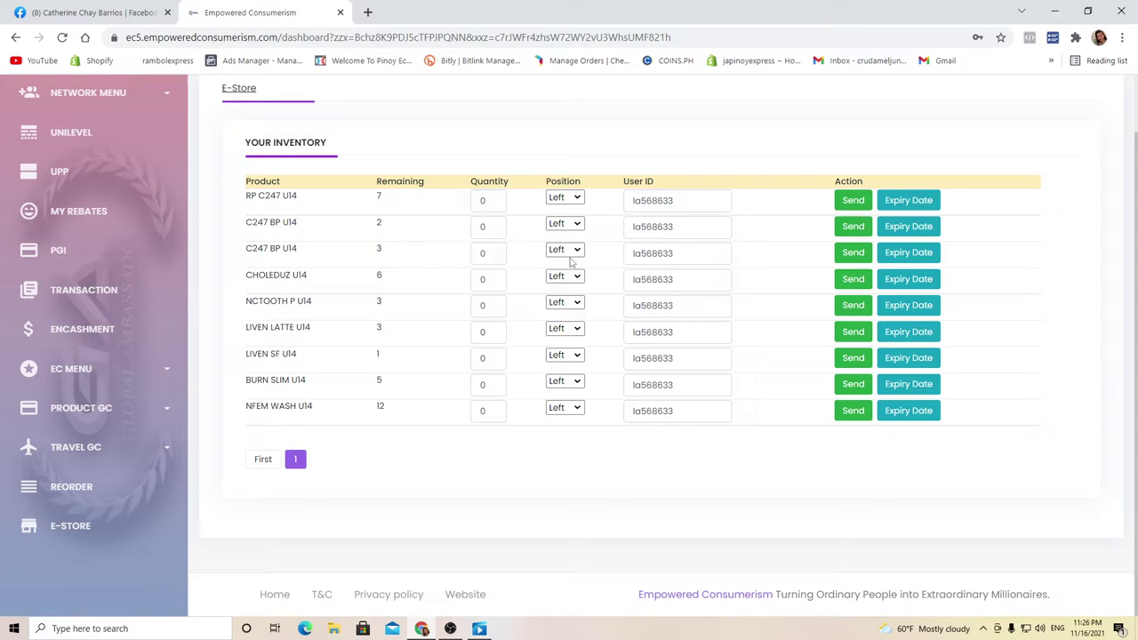
# - View the Reorder history and the account's transaction history
pyautogui.click(71, 489)
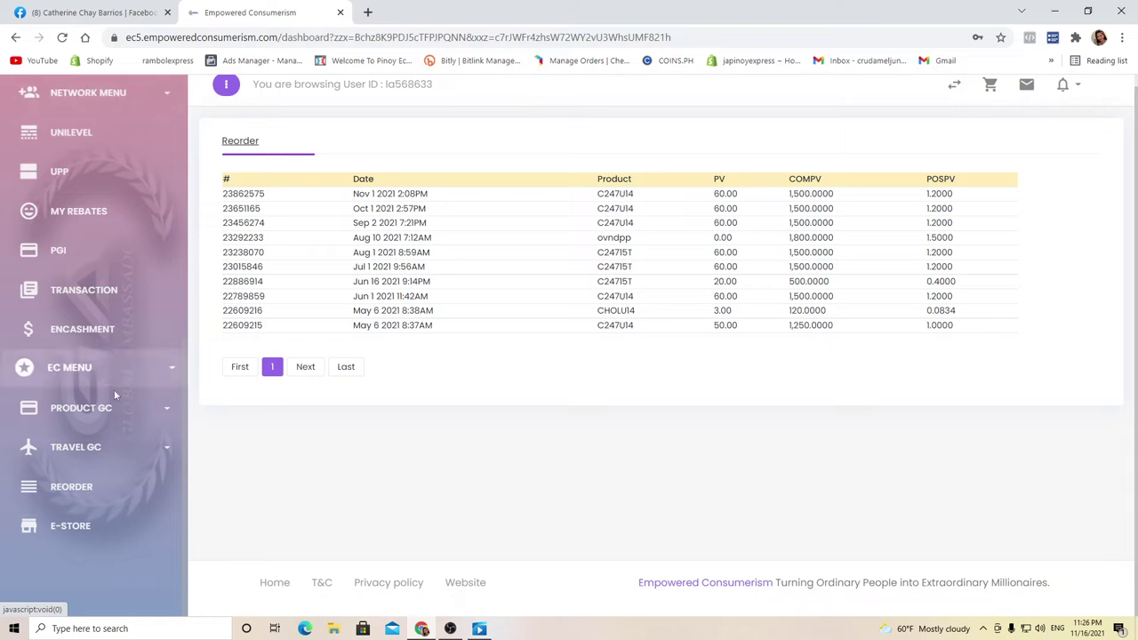
pyautogui.click(96, 289)
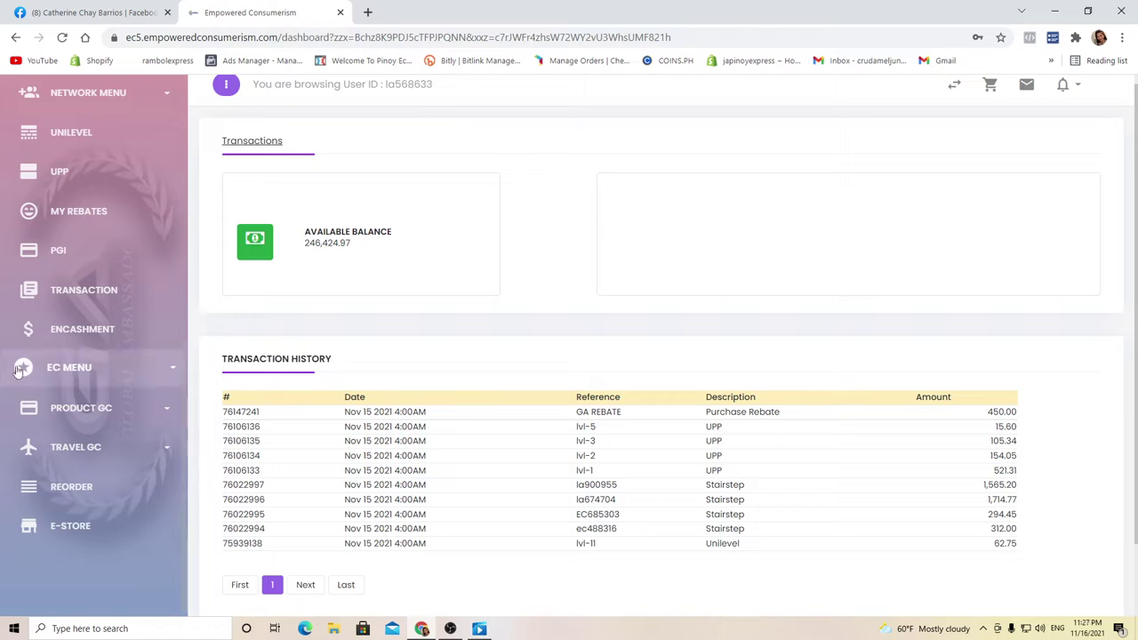
# - Open the list of linked User IDs, look through every account's balance, and close the list
pyautogui.scroll(1, 18, 374)
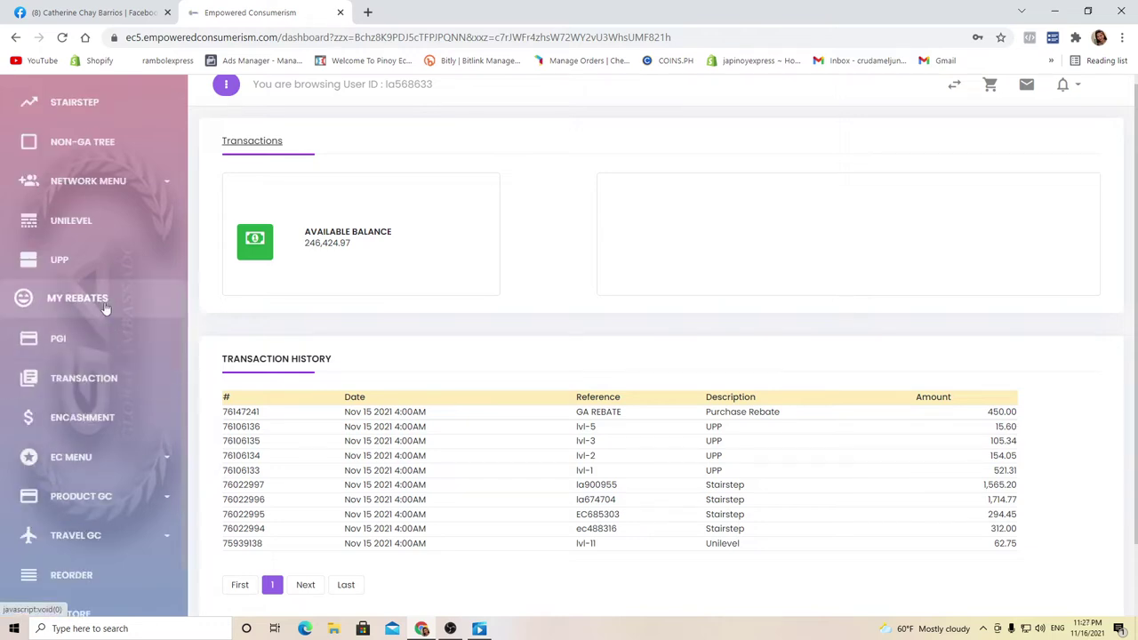
pyautogui.scroll(2, 100, 316)
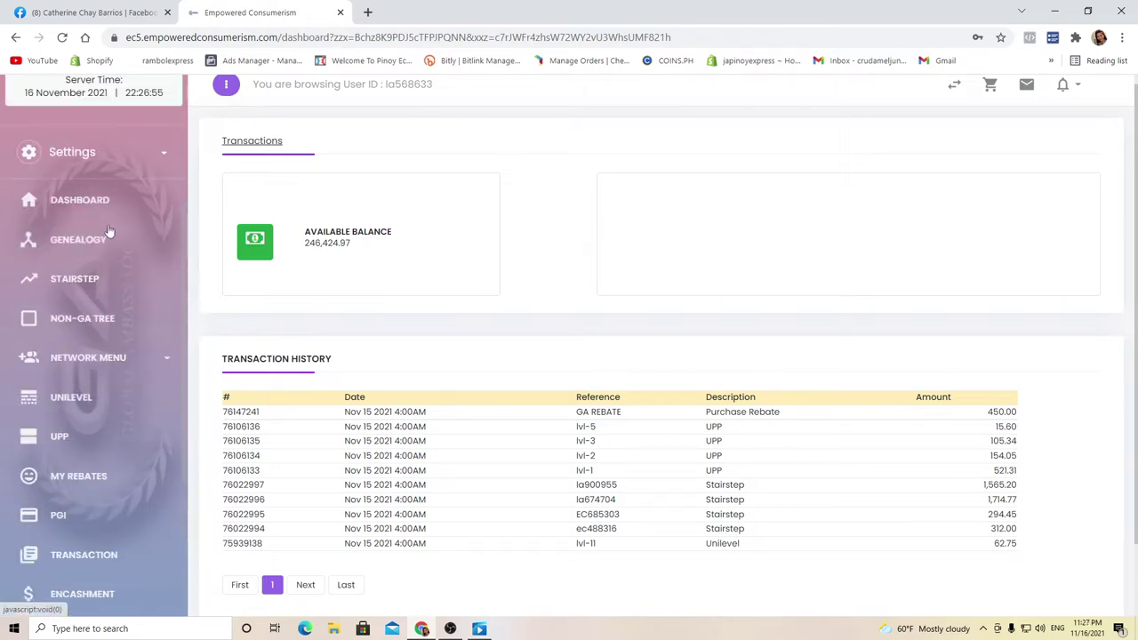
pyautogui.scroll(1, 996, 122)
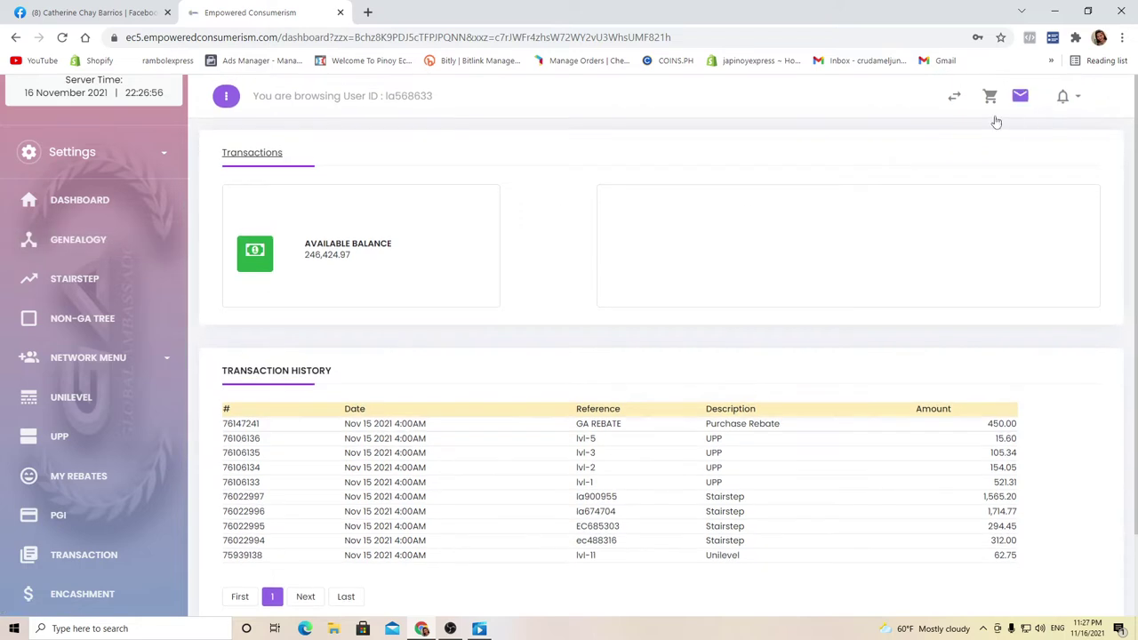
pyautogui.click(952, 99)
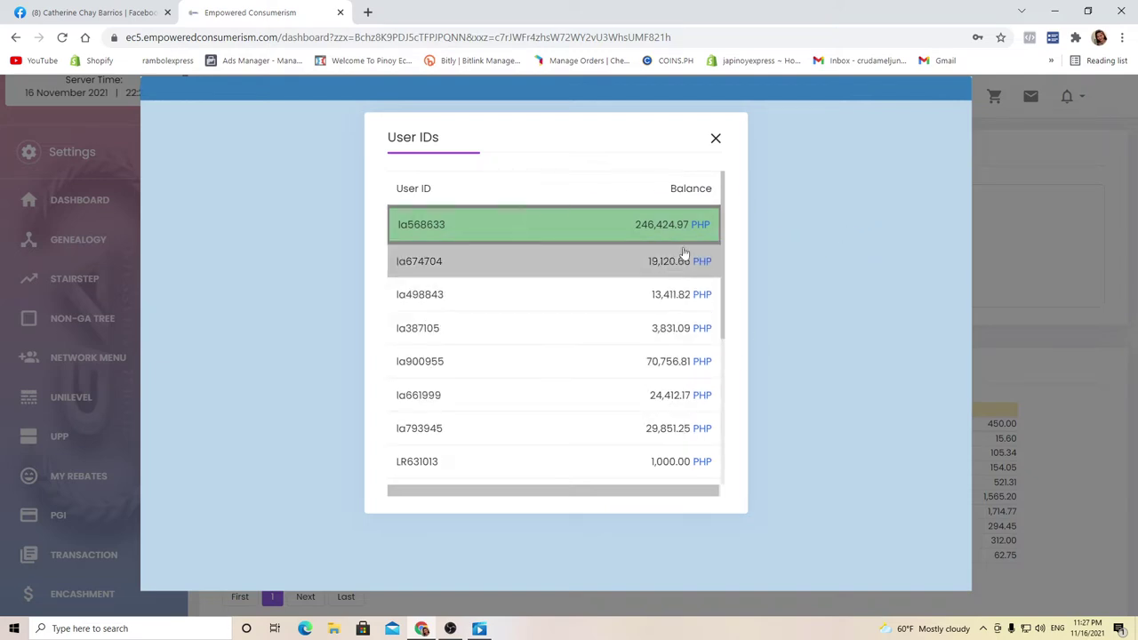
pyautogui.scroll(-2, 685, 253)
pyautogui.scroll(-1, 691, 253)
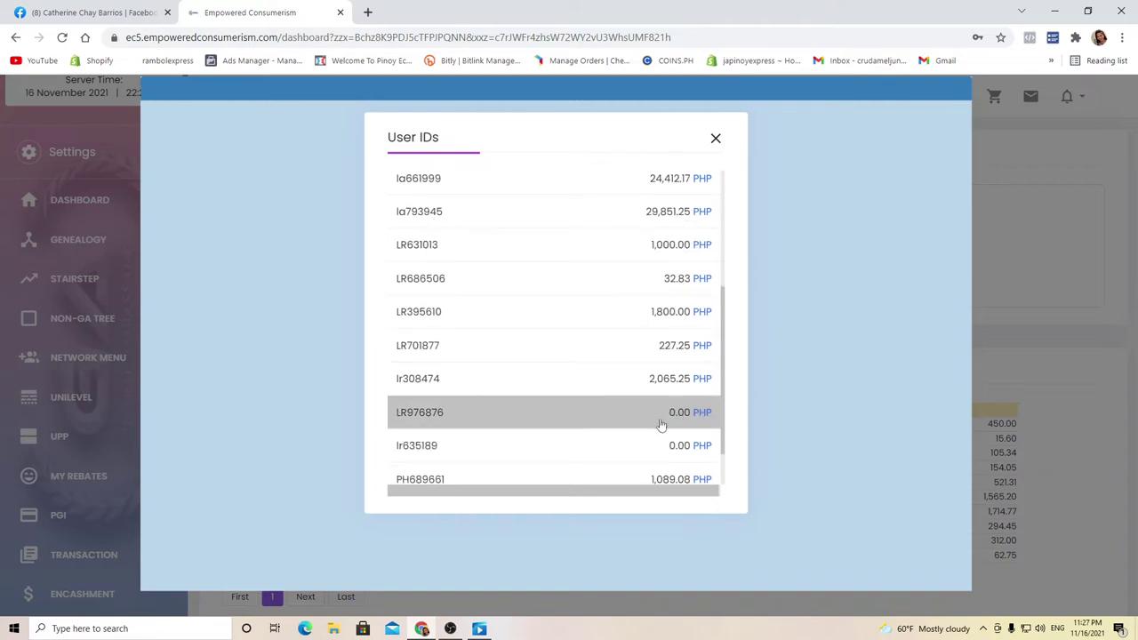
pyautogui.scroll(-1, 676, 442)
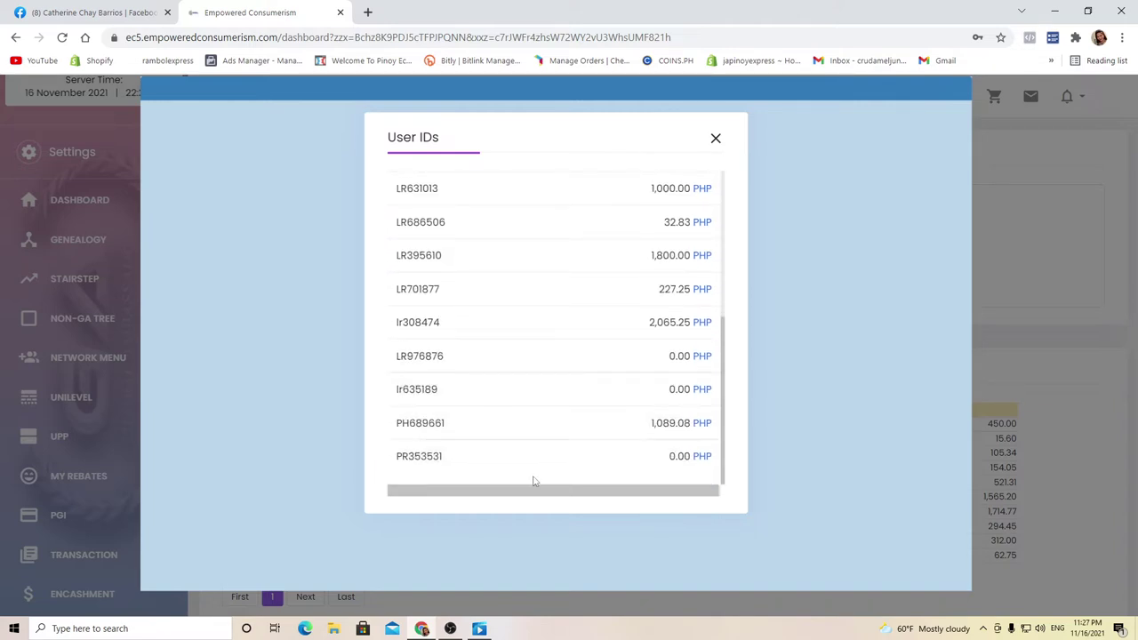
pyautogui.scroll(4, 691, 389)
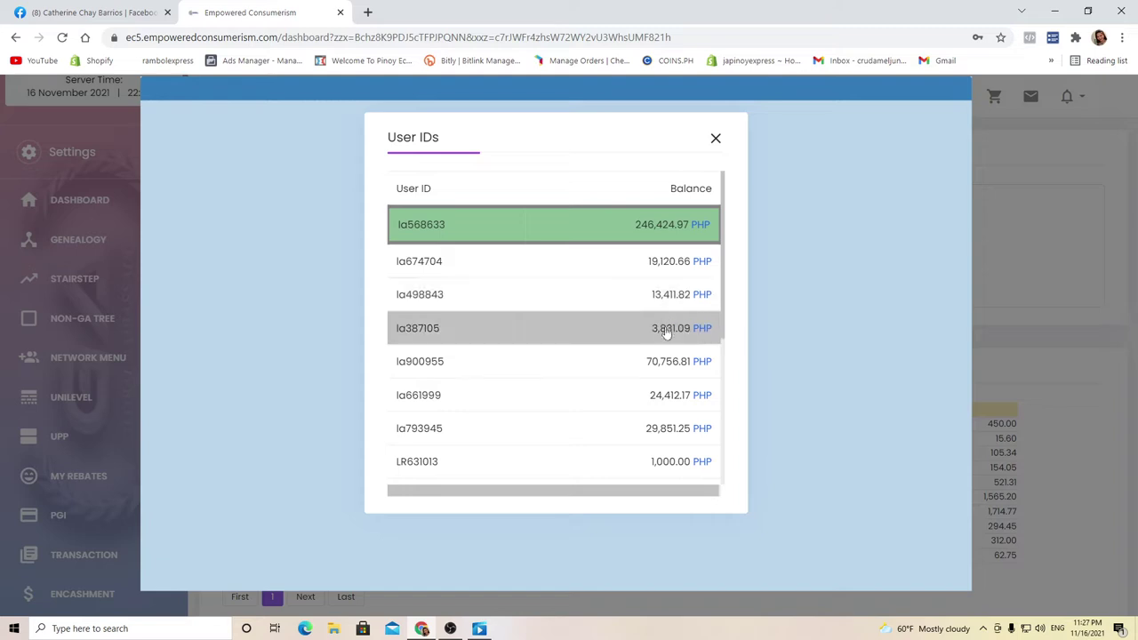
pyautogui.scroll(-1, 667, 338)
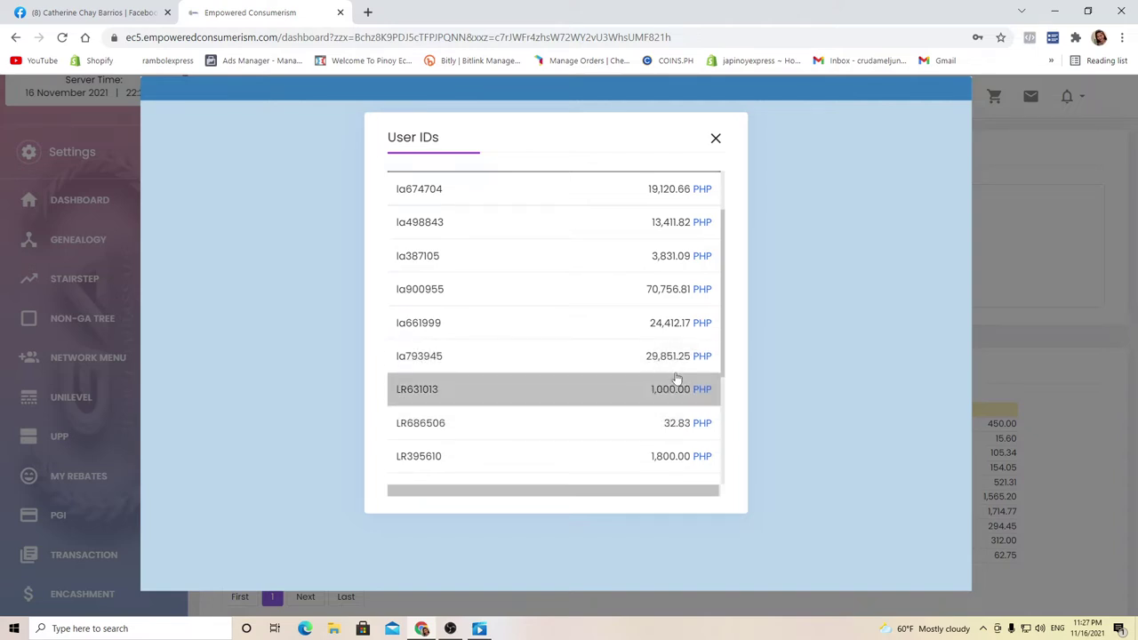
pyautogui.scroll(-3, 679, 382)
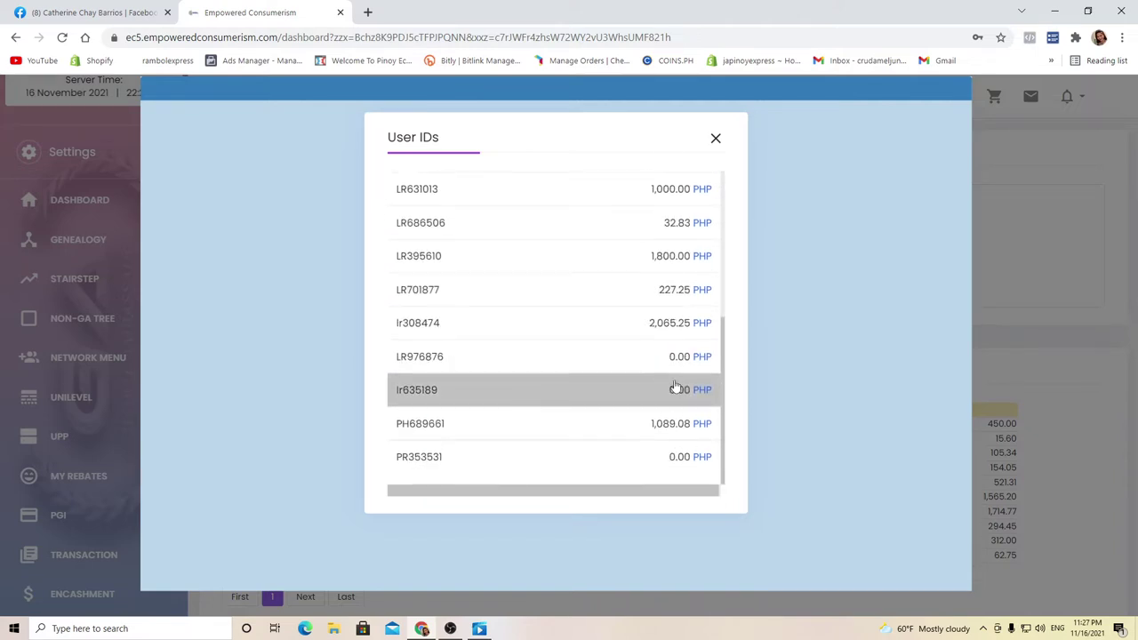
pyautogui.scroll(4, 676, 385)
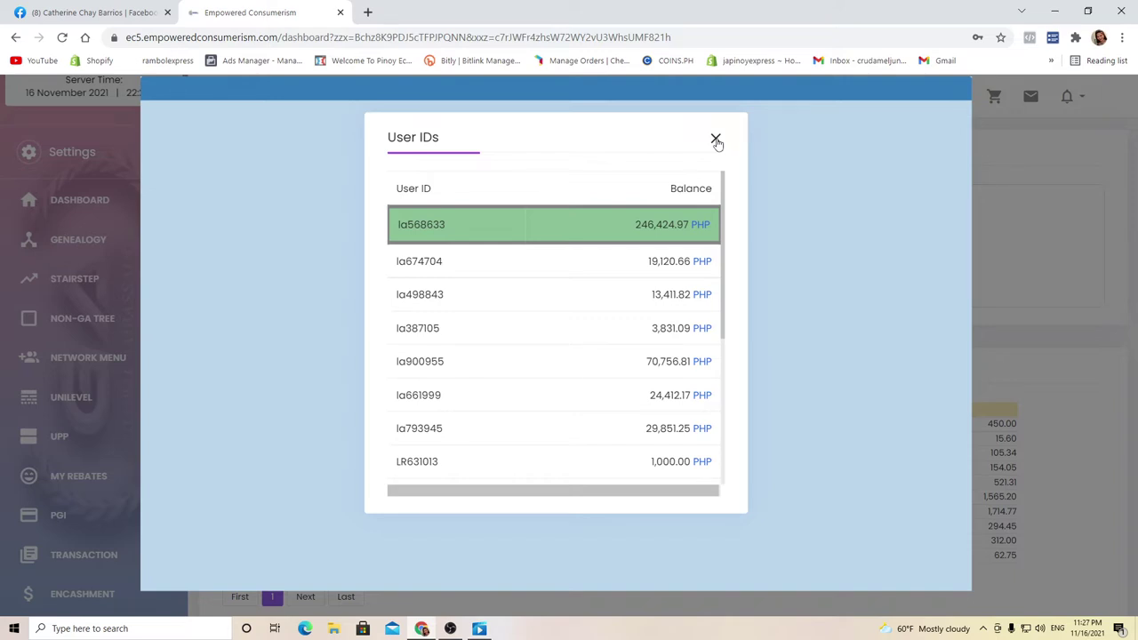
pyautogui.click(716, 142)
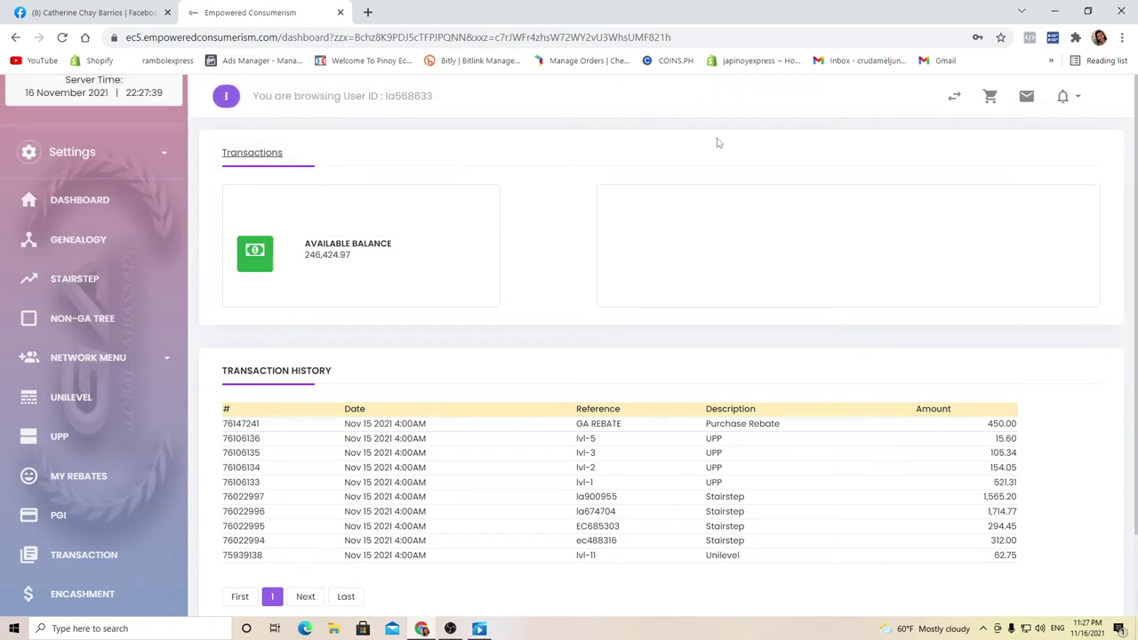
# - Reopen the User IDs list to check the active account's balance, and close it again
pyautogui.scroll(1, 109, 226)
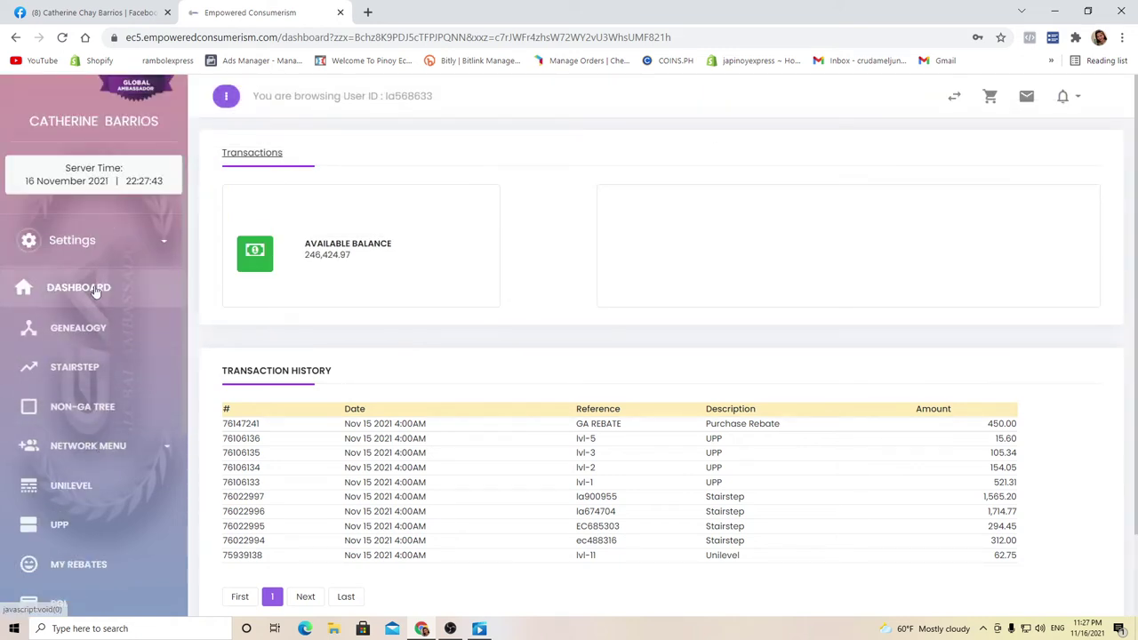
pyautogui.click(954, 96)
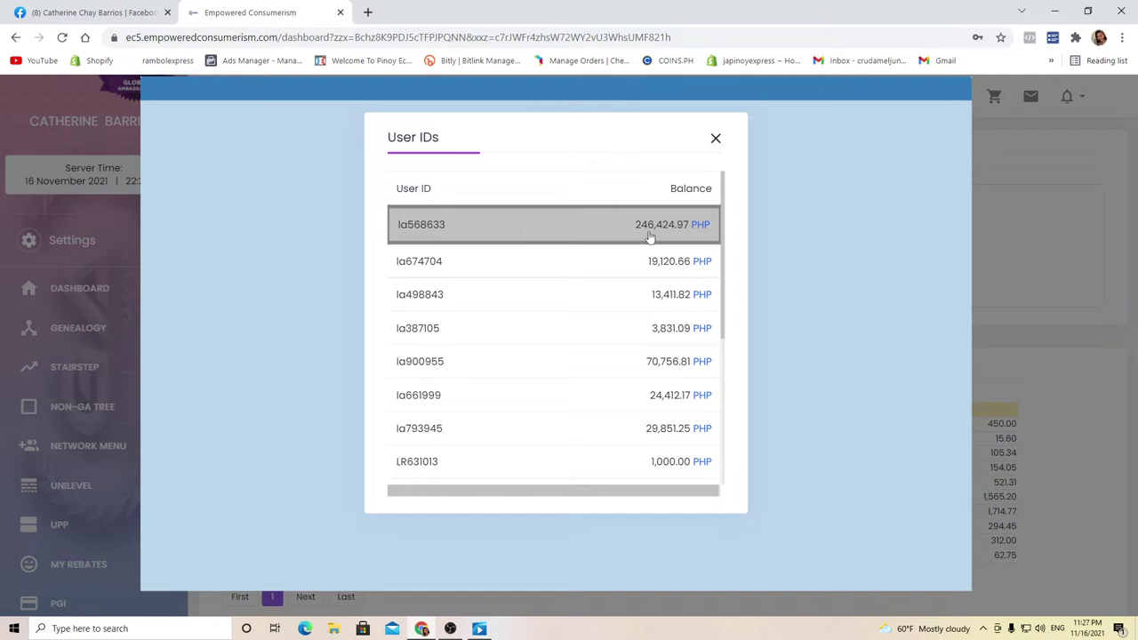
pyautogui.click(716, 140)
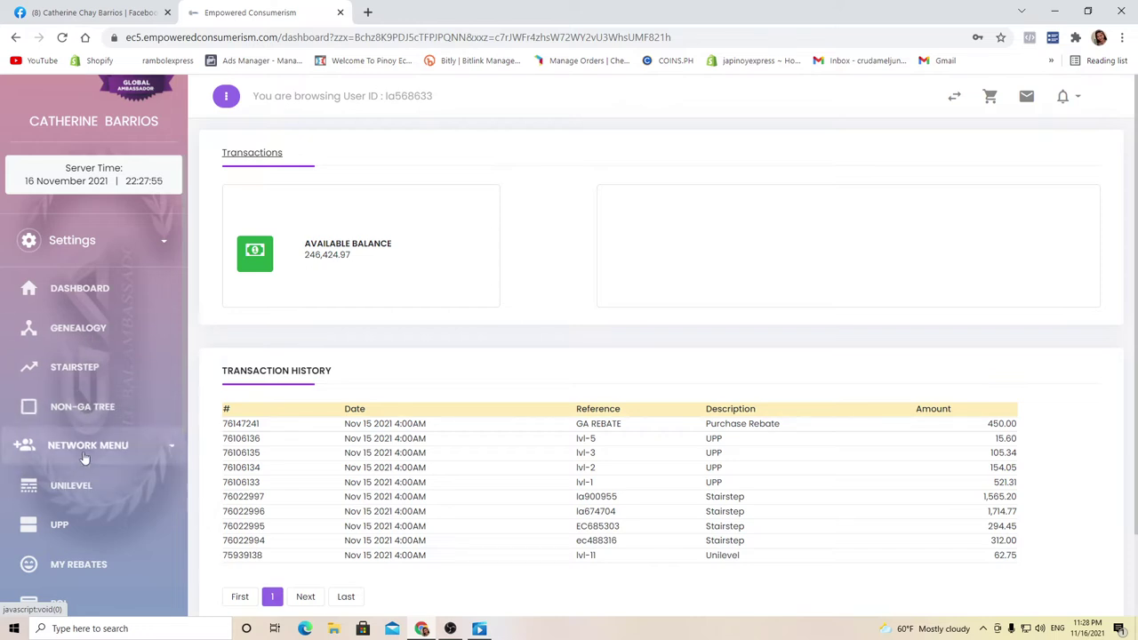
# - Return to the dashboard to view the available balance for all user IDs
pyautogui.scroll(-1, 93, 480)
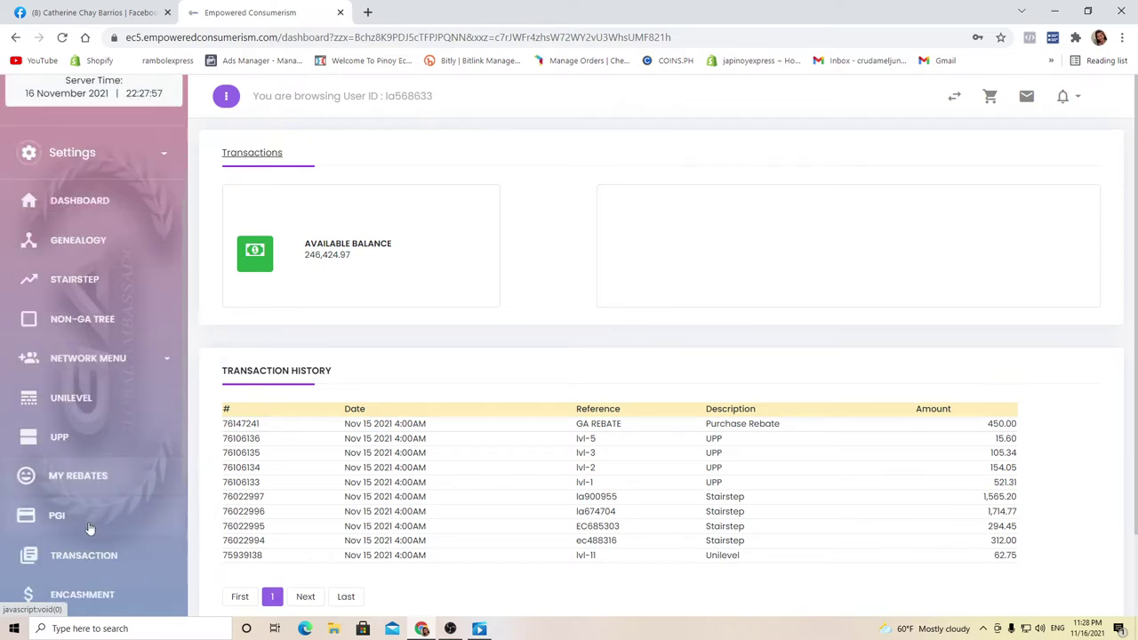
pyautogui.scroll(-1, 89, 525)
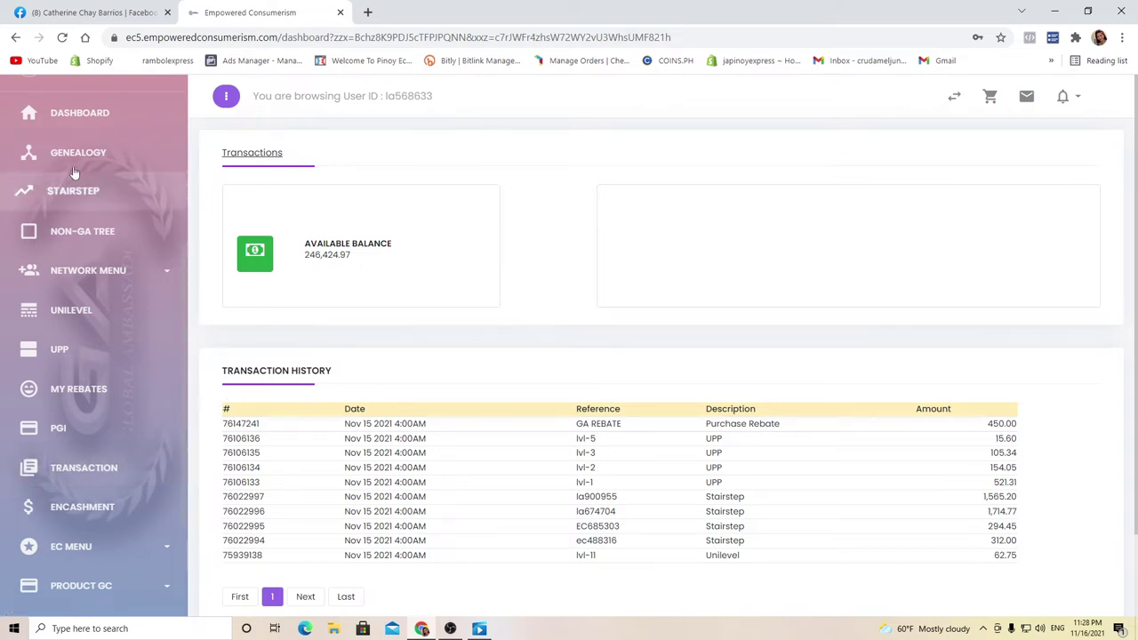
pyautogui.click(93, 114)
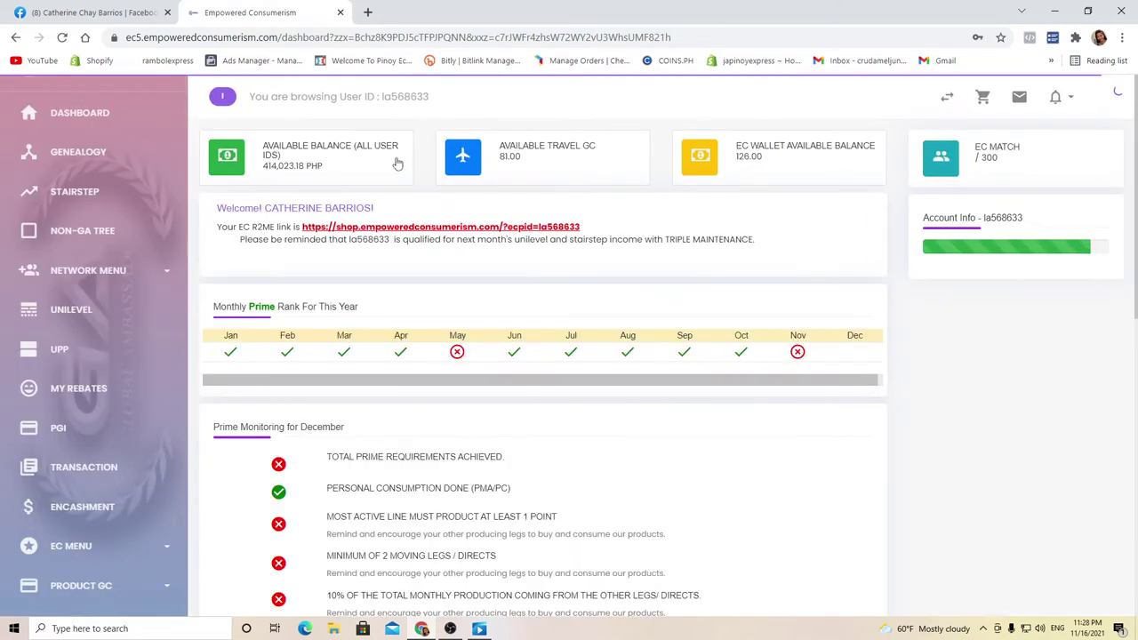
pyautogui.scroll(-3, 116, 453)
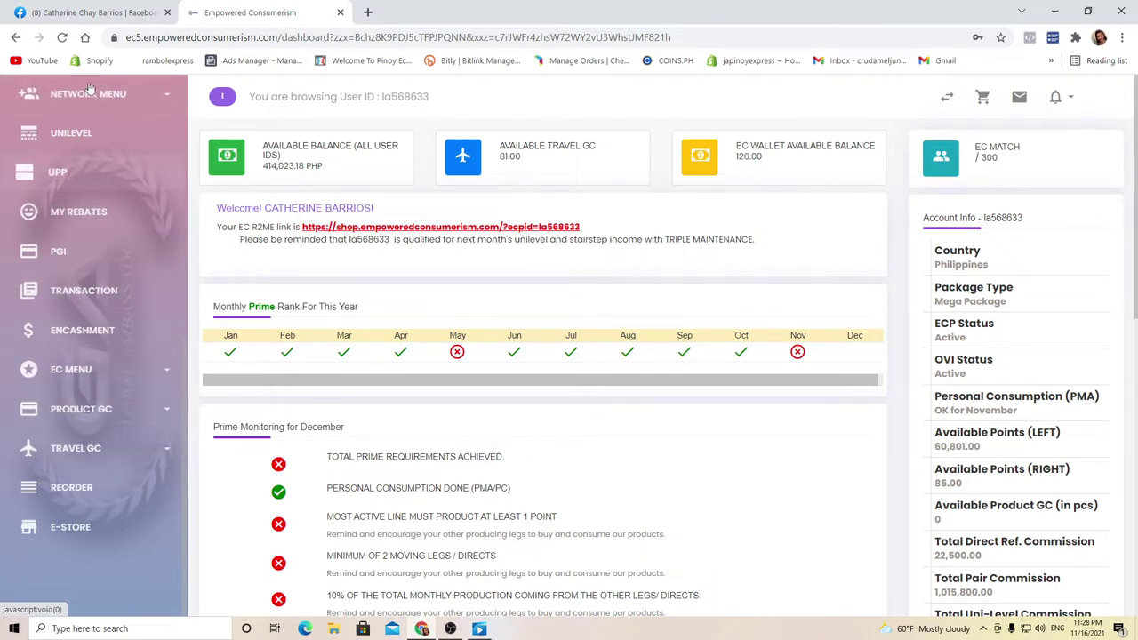
# - Encash 246424.97 from the active account to Bank (BDO) and proceed with the shown bank details
pyautogui.click(89, 331)
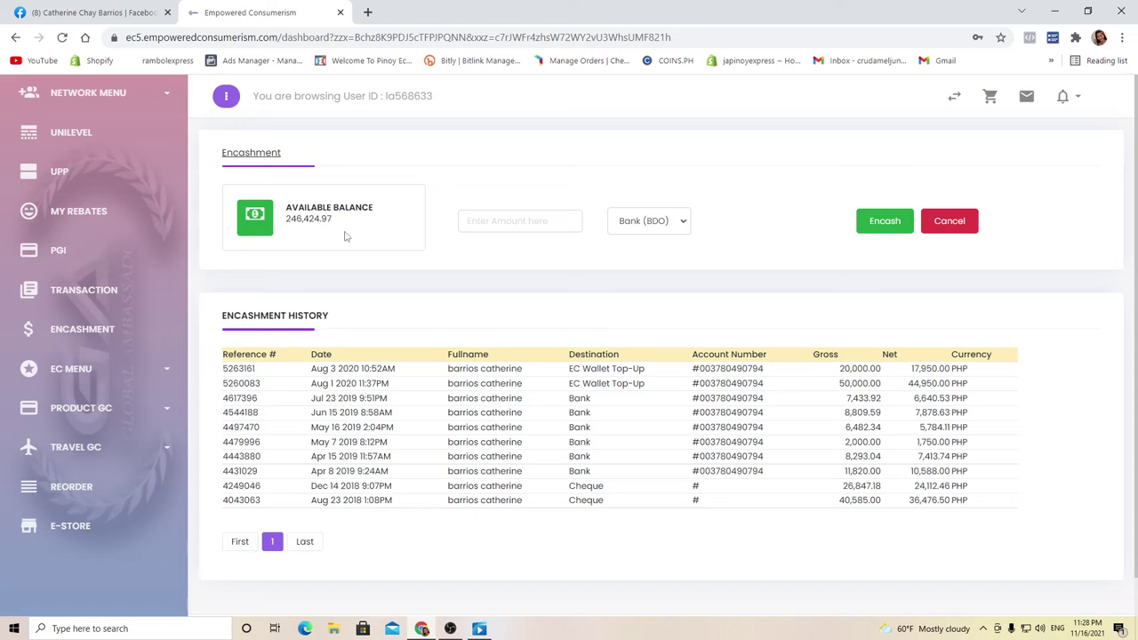
pyautogui.click(526, 224)
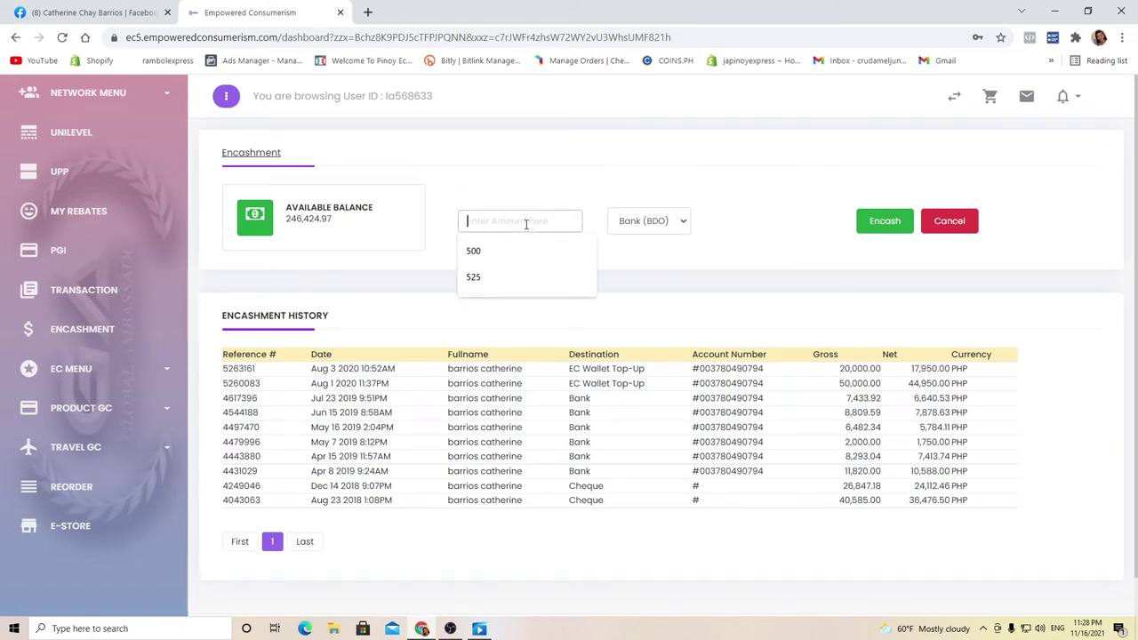
pyautogui.write('246424.97')
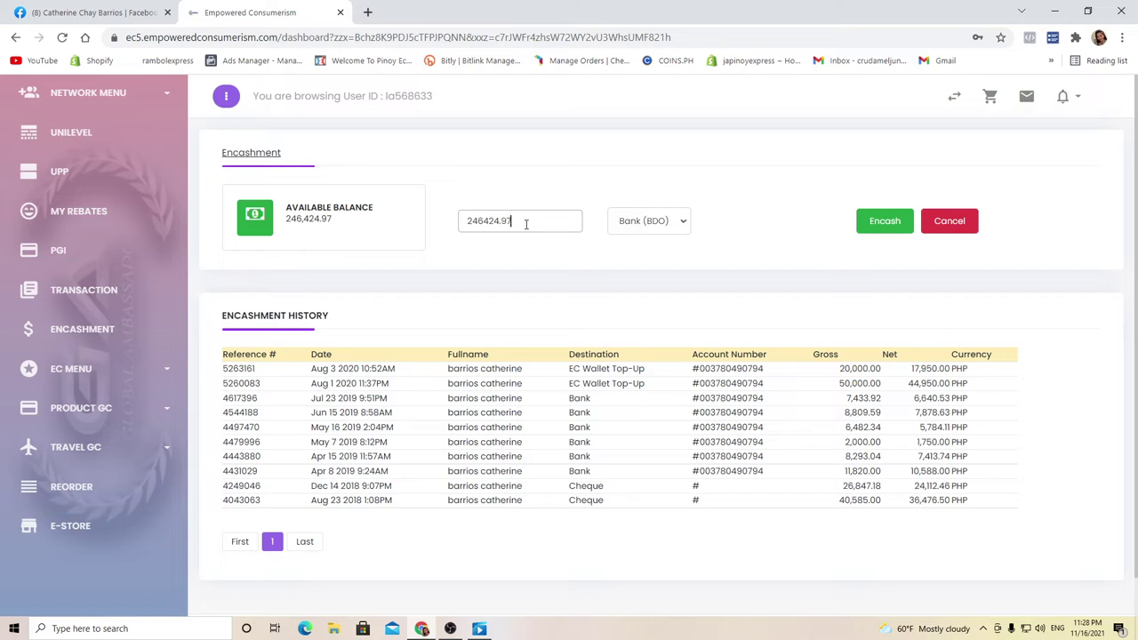
pyautogui.click(669, 227)
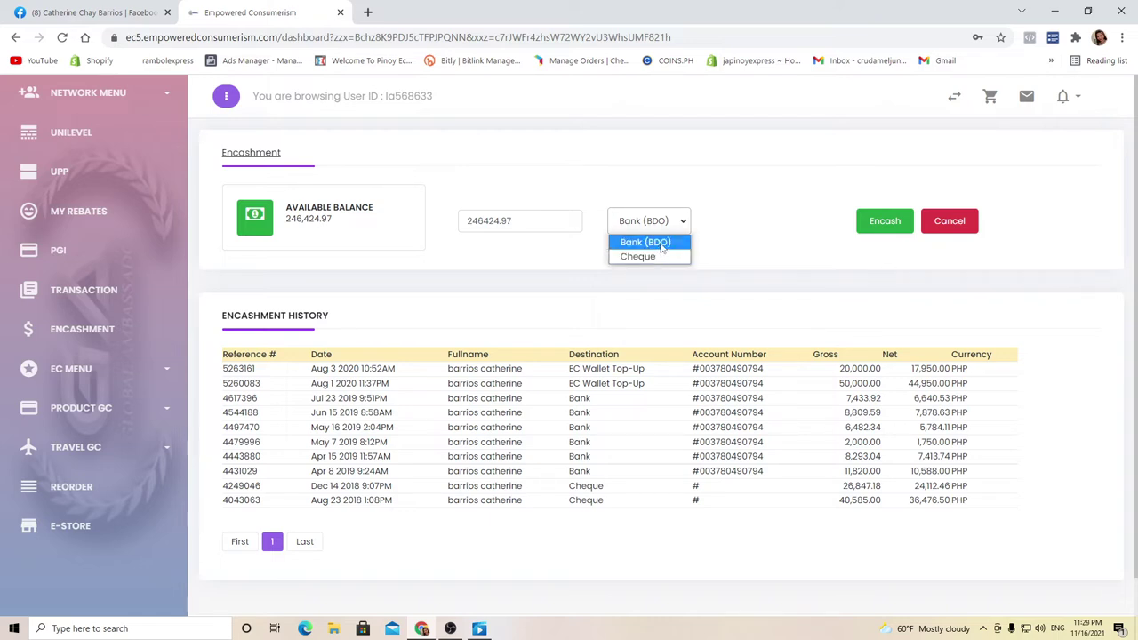
pyautogui.click(662, 244)
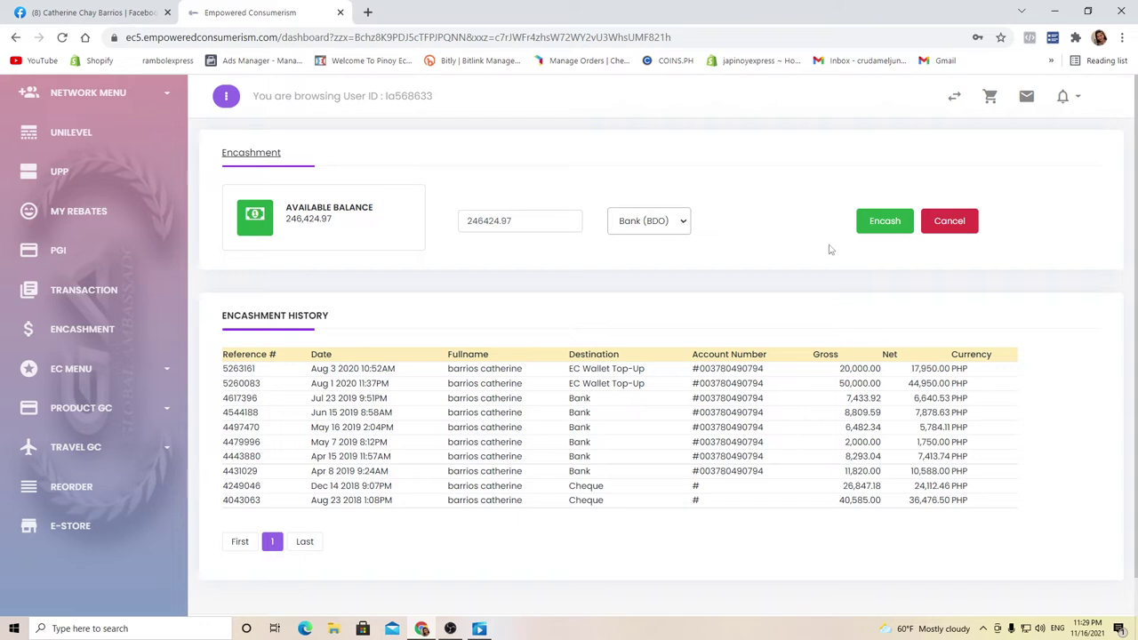
pyautogui.click(887, 233)
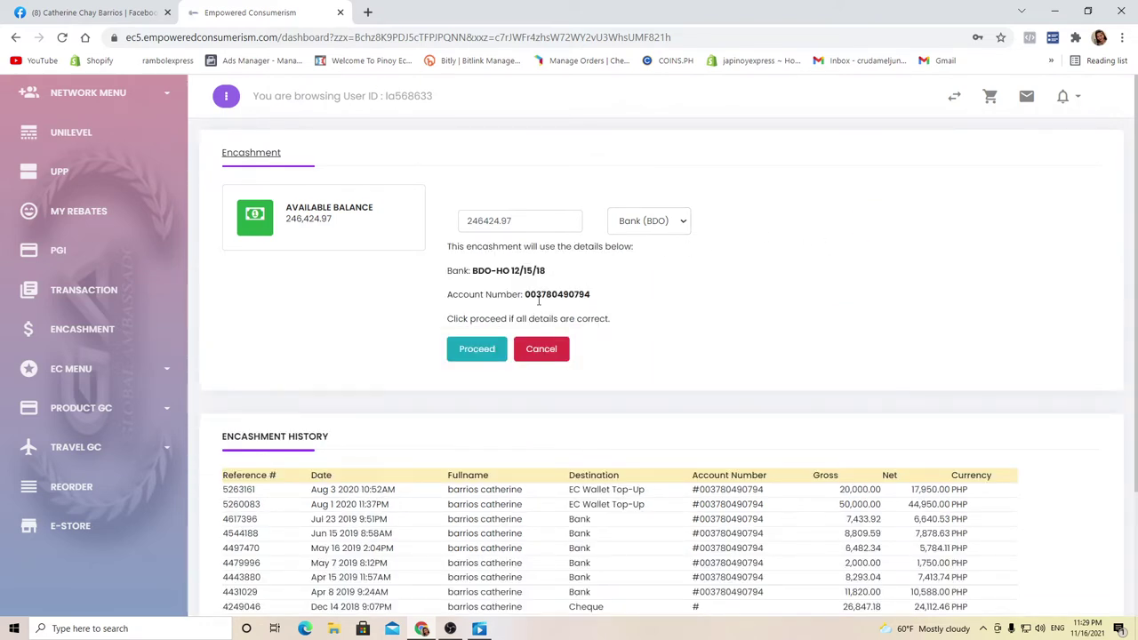
pyautogui.click(478, 351)
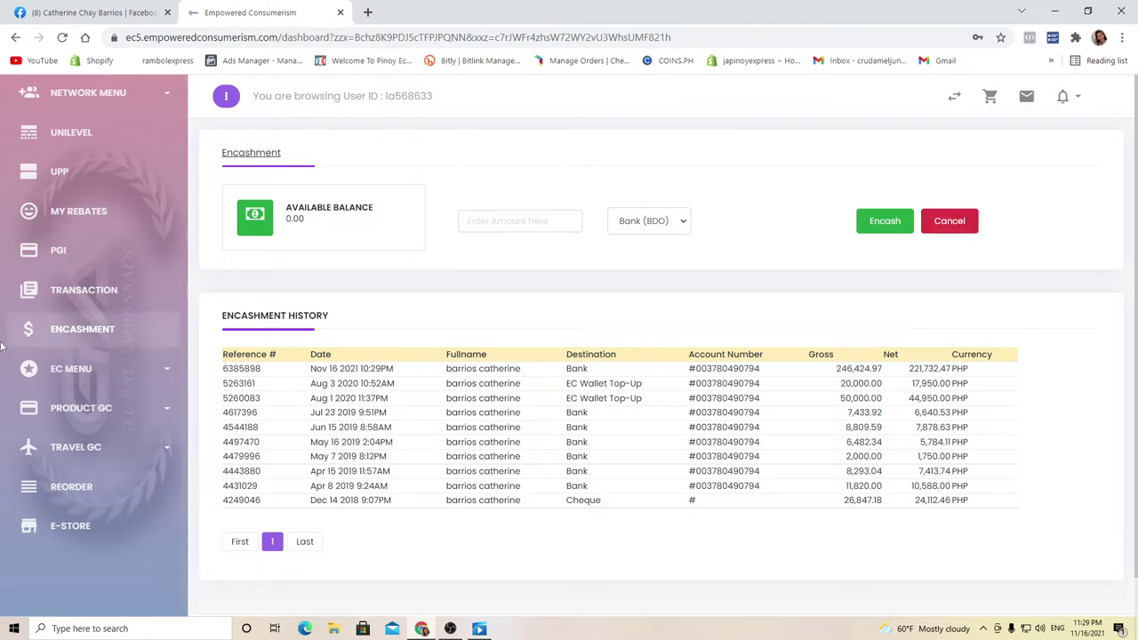
# - Open the list of linked User IDs and switch to the second account in it
pyautogui.scroll(4, 89, 284)
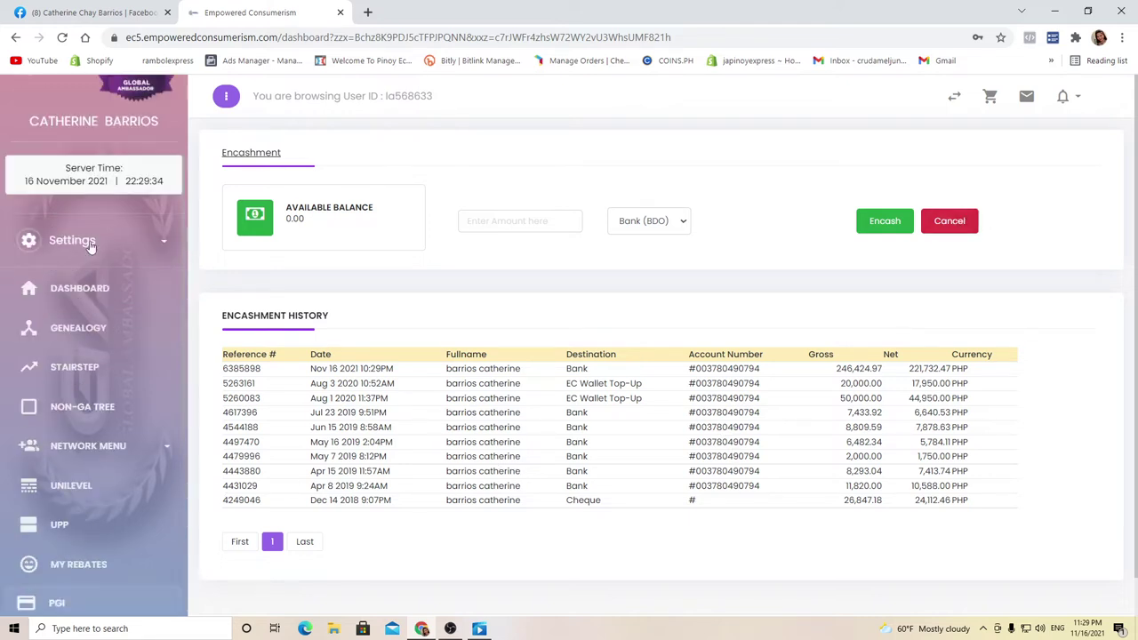
pyautogui.click(951, 96)
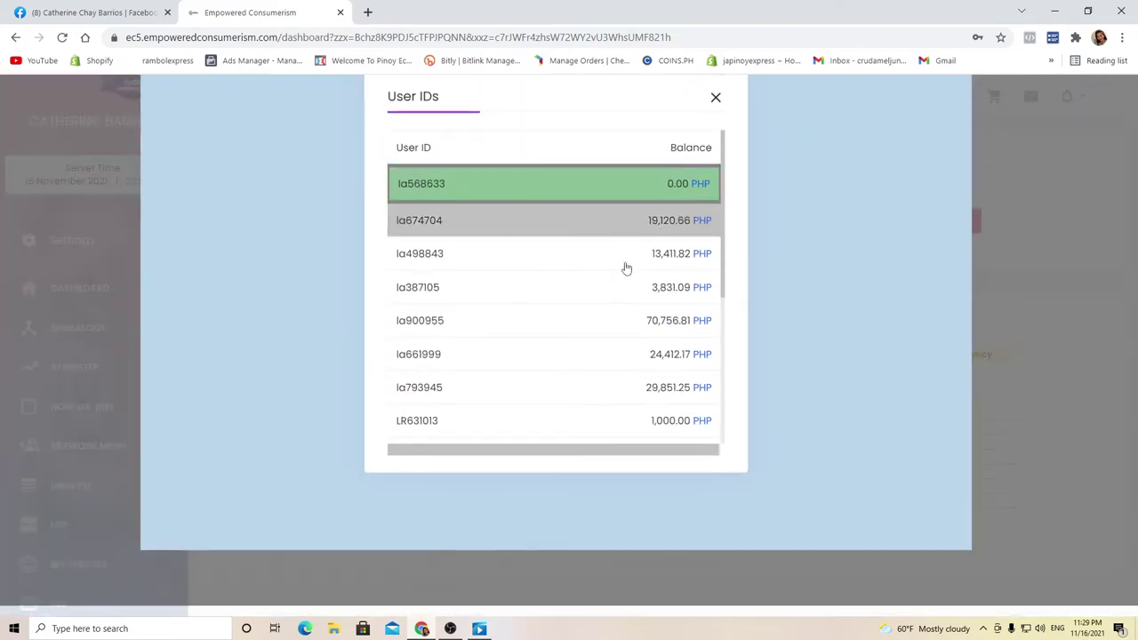
pyautogui.click(626, 267)
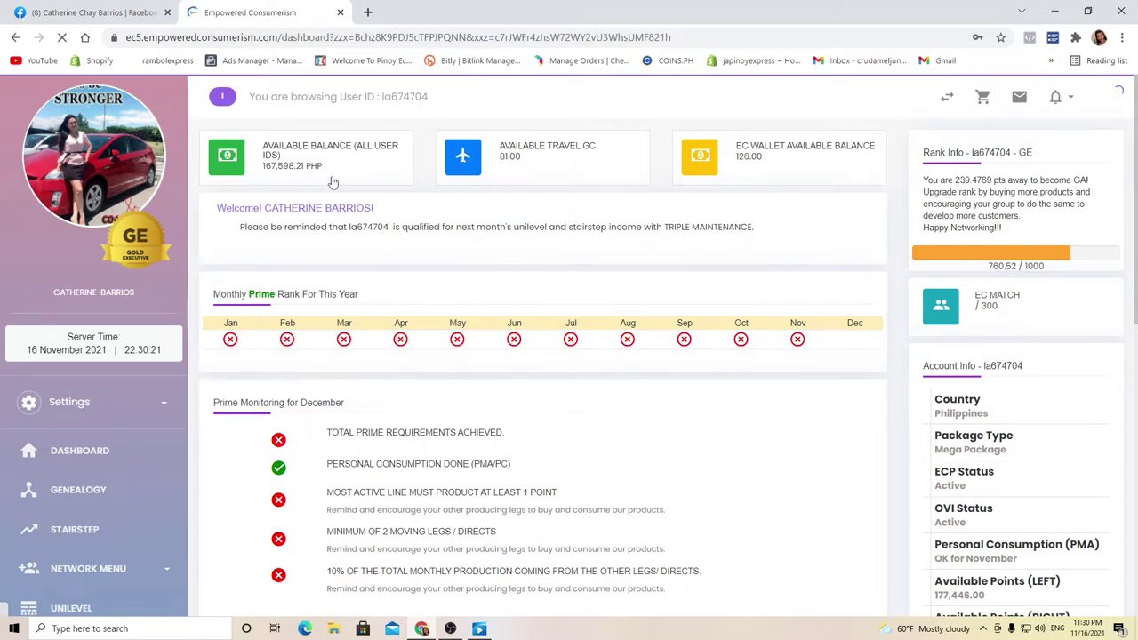
# - Encash 19120.66 from the second account to Bank (BDO) and proceed with the shown bank details
pyautogui.scroll(-3, 93, 526)
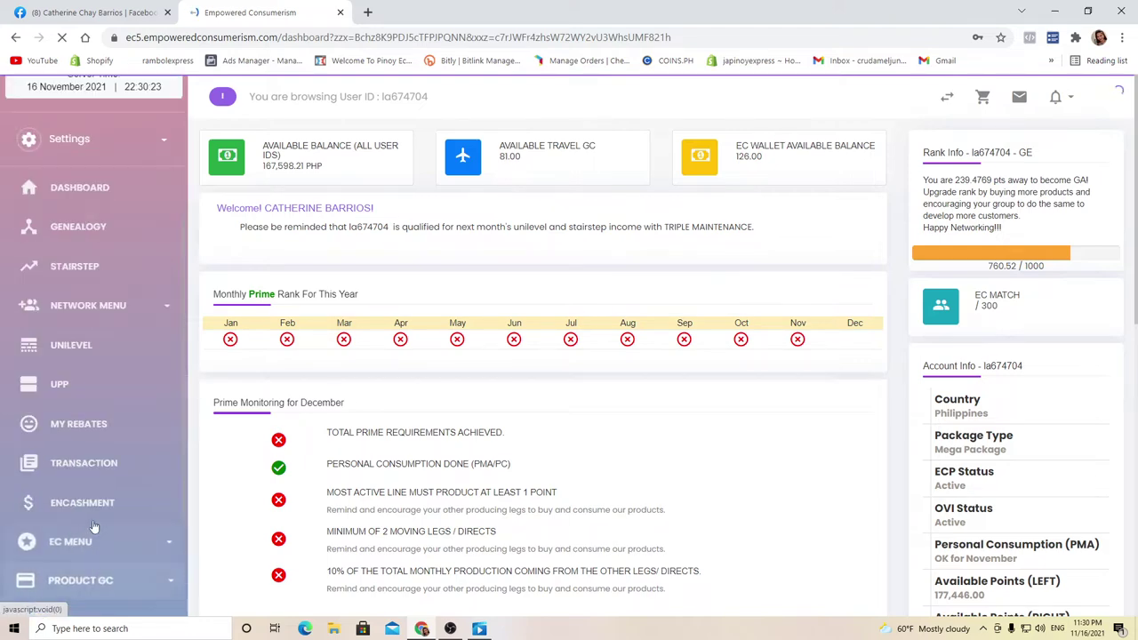
pyautogui.click(88, 505)
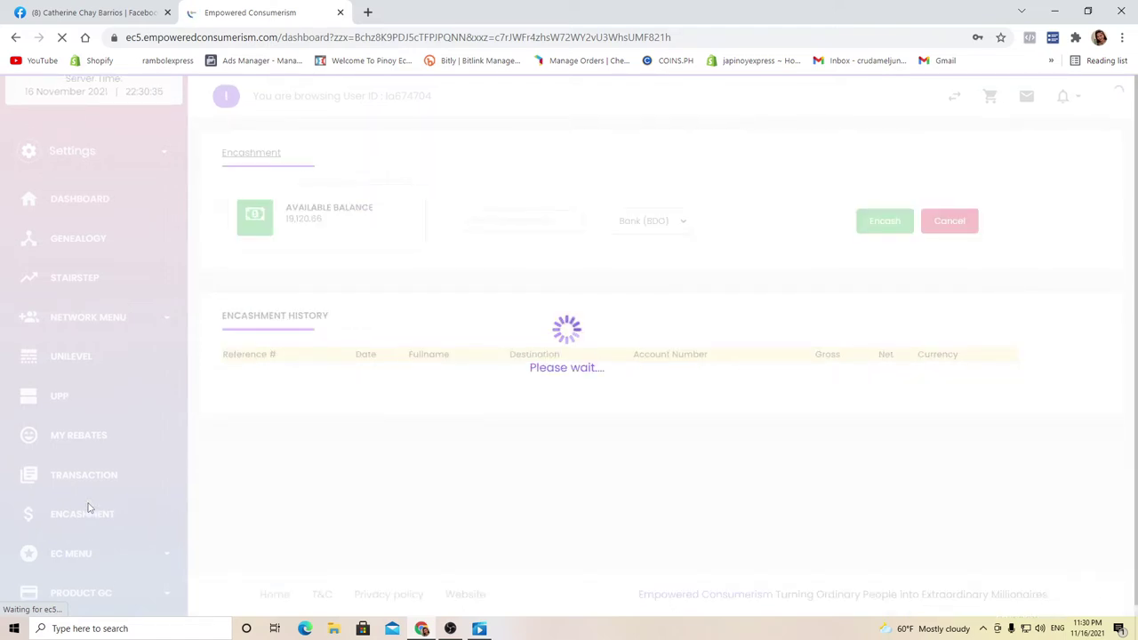
pyautogui.click(532, 221)
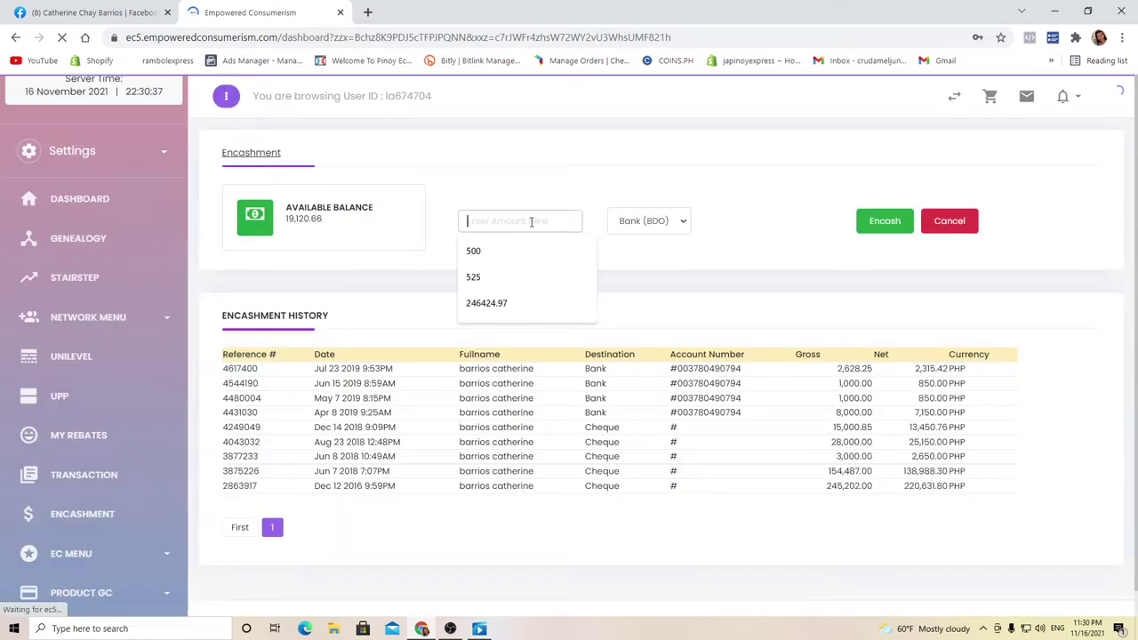
pyautogui.write('19')
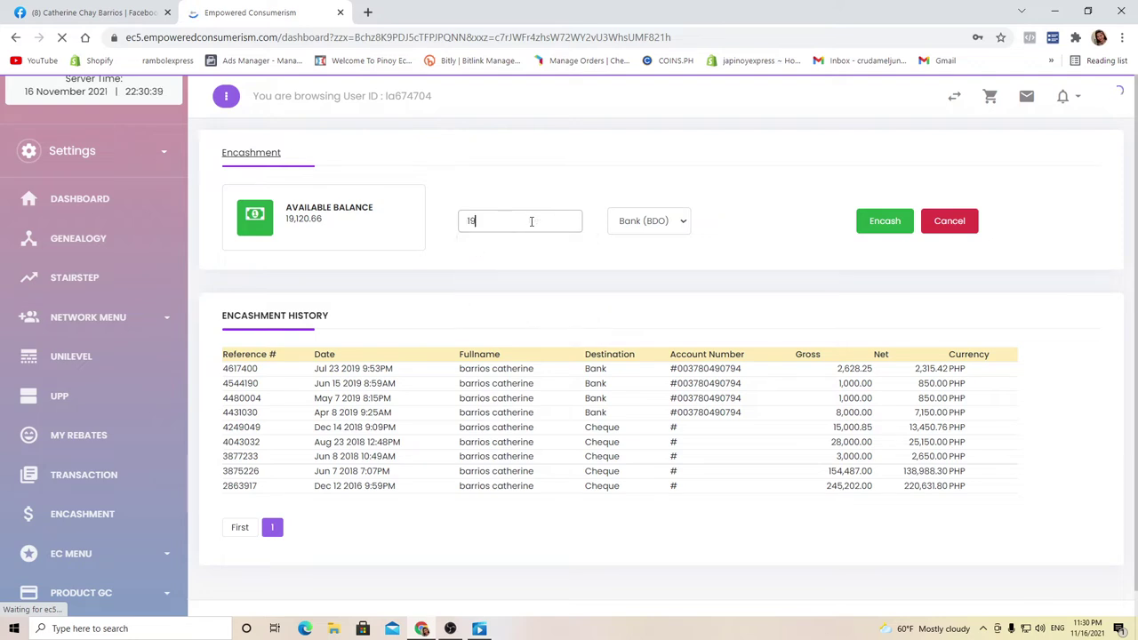
pyautogui.write('120.66')
pyautogui.click(671, 223)
pyautogui.click(665, 248)
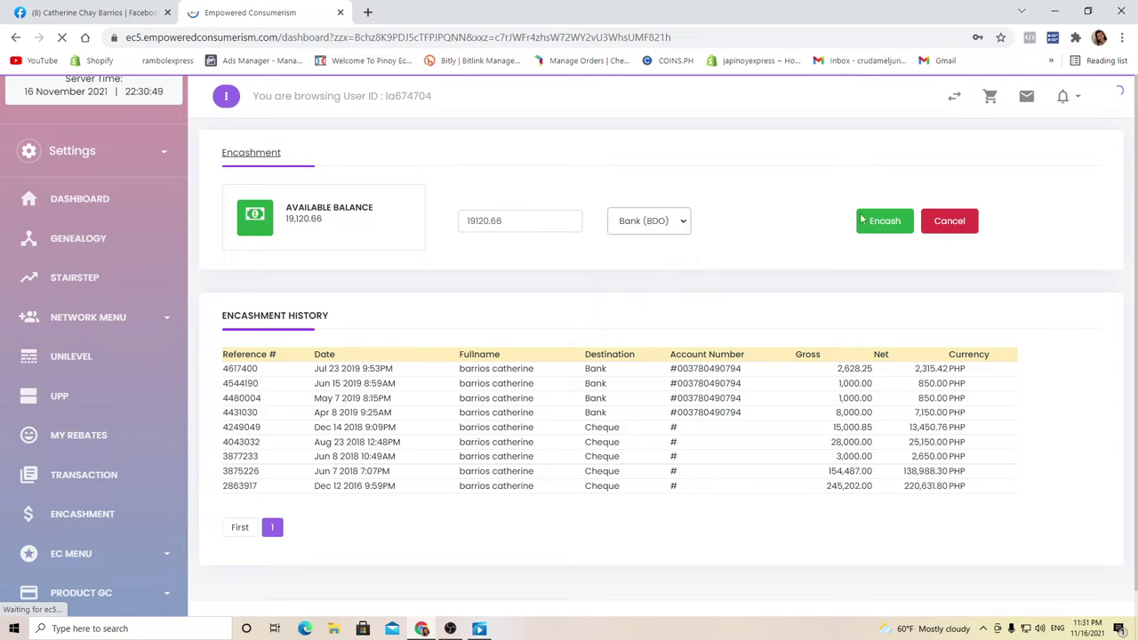
pyautogui.click(890, 223)
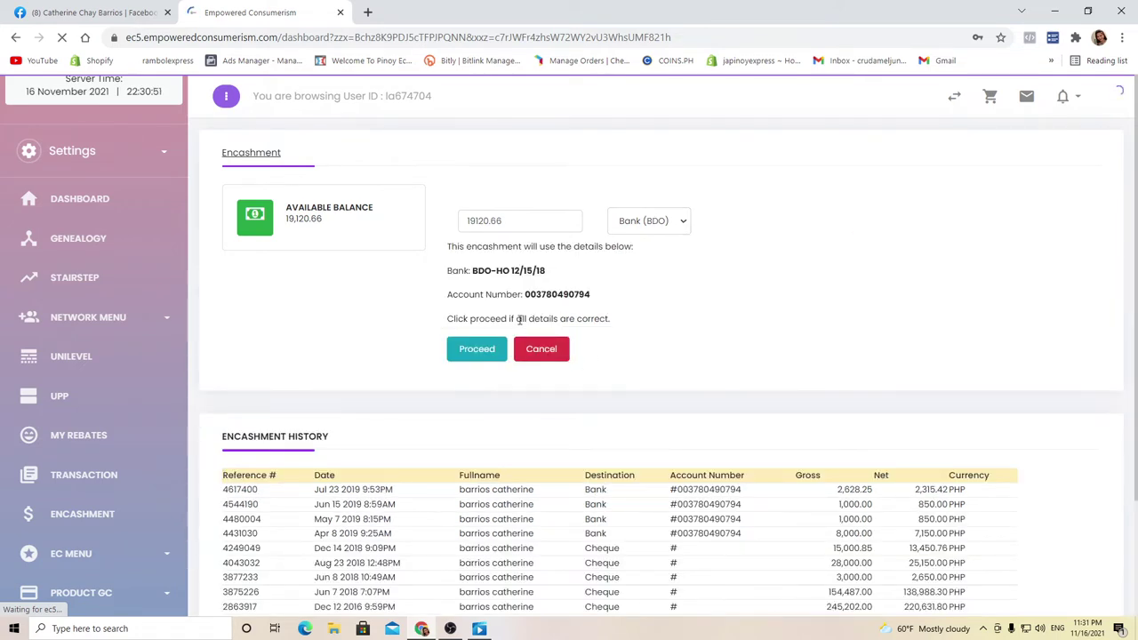
pyautogui.click(484, 350)
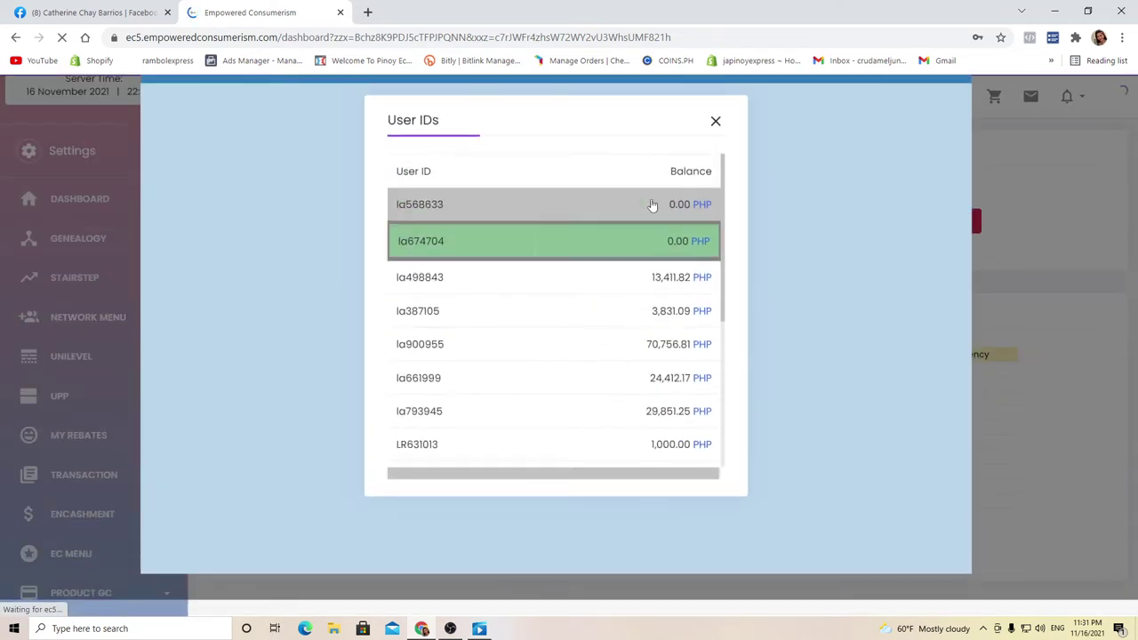
# - Switch to the third account in the User IDs list and close the Facebook browser tab
pyautogui.click(617, 301)
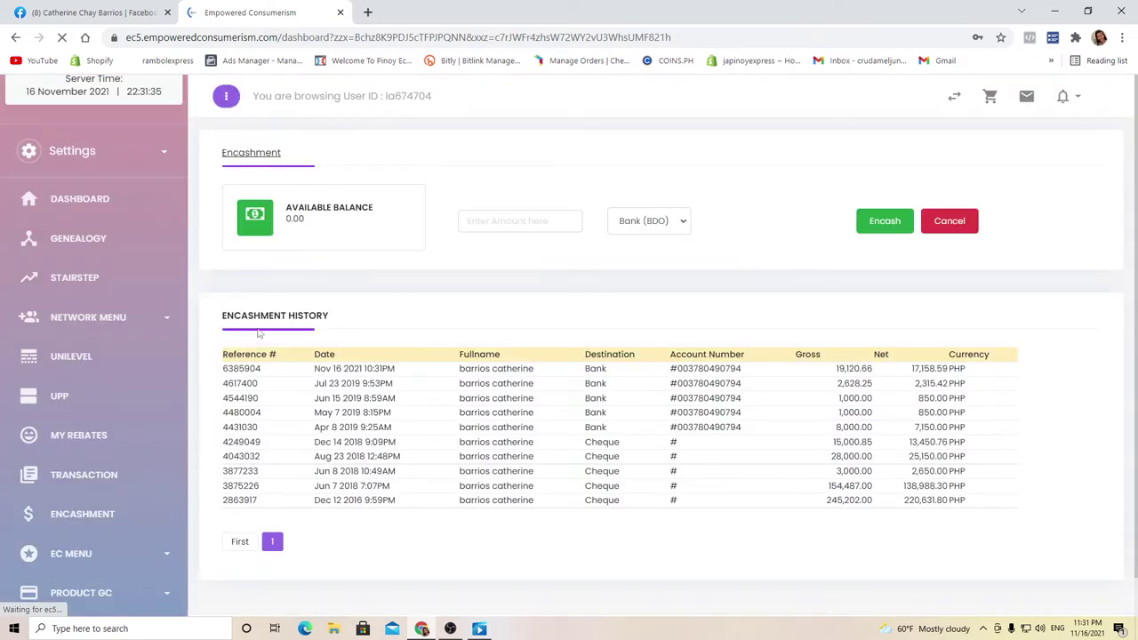
pyautogui.click(89, 520)
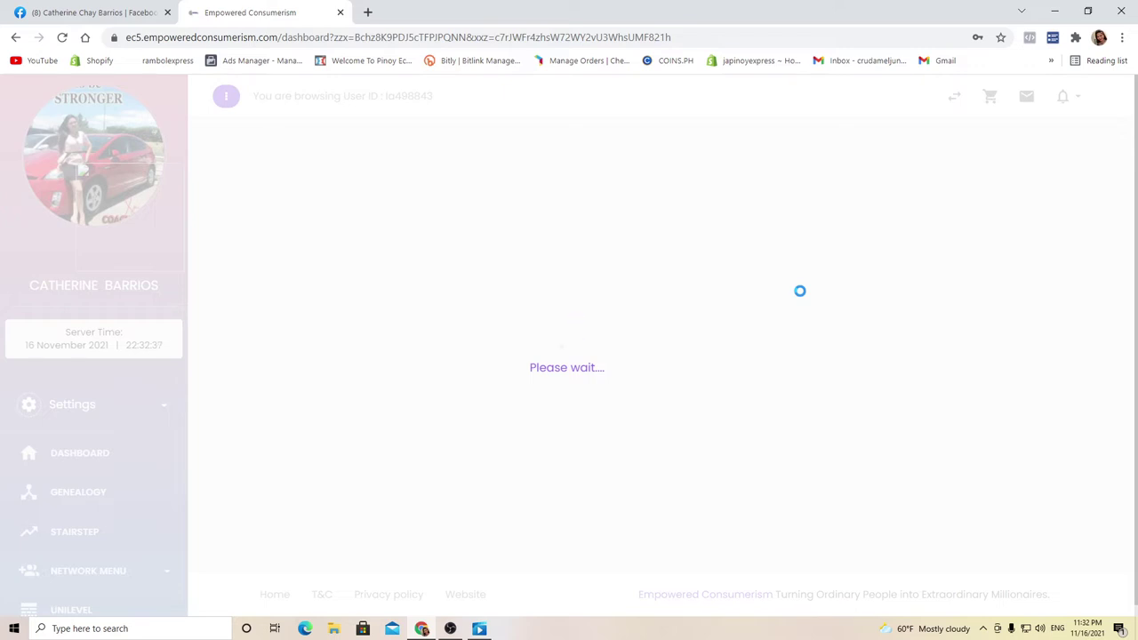
pyautogui.click(167, 12)
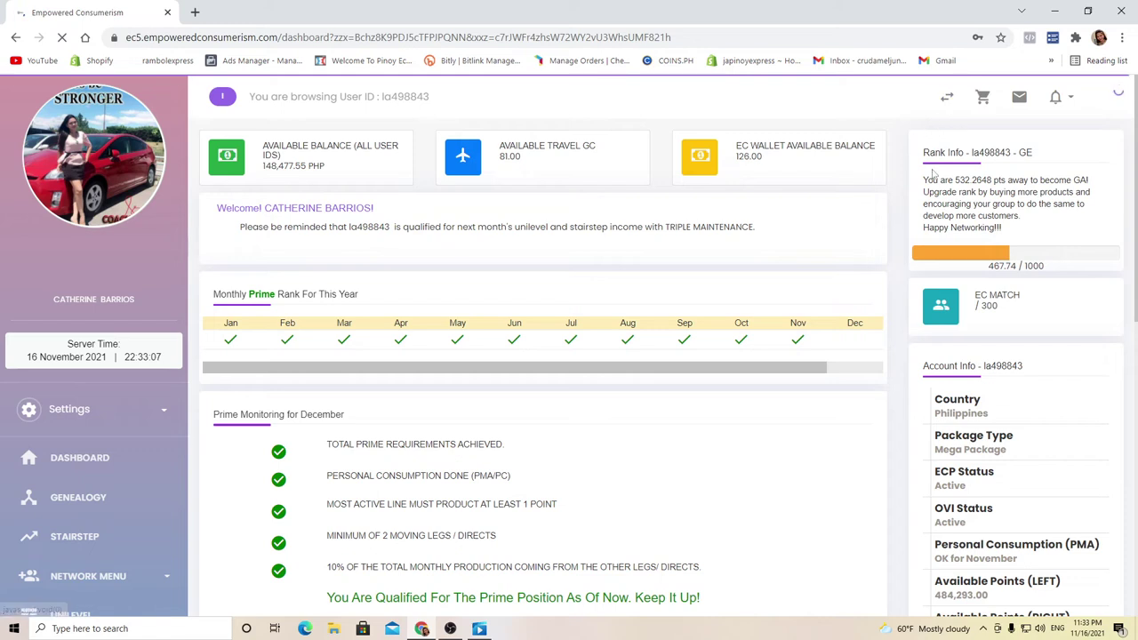
# - Encash 13411.82 from the third account to Bank (BDO) and proceed with the shown bank details
pyautogui.scroll(-1, 98, 533)
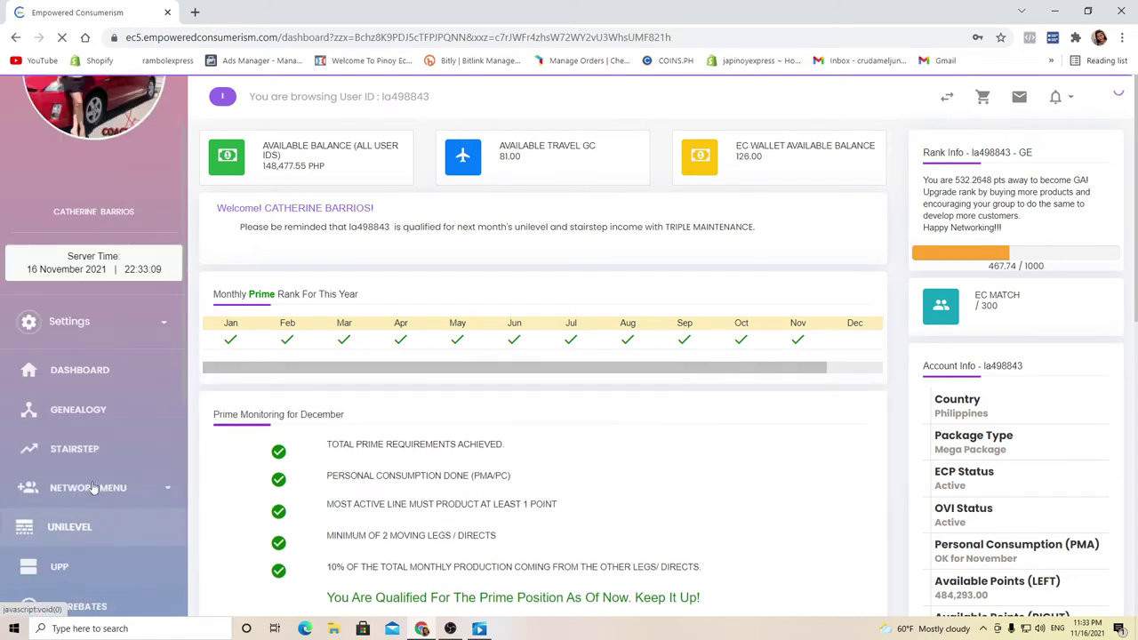
pyautogui.scroll(-2, 98, 534)
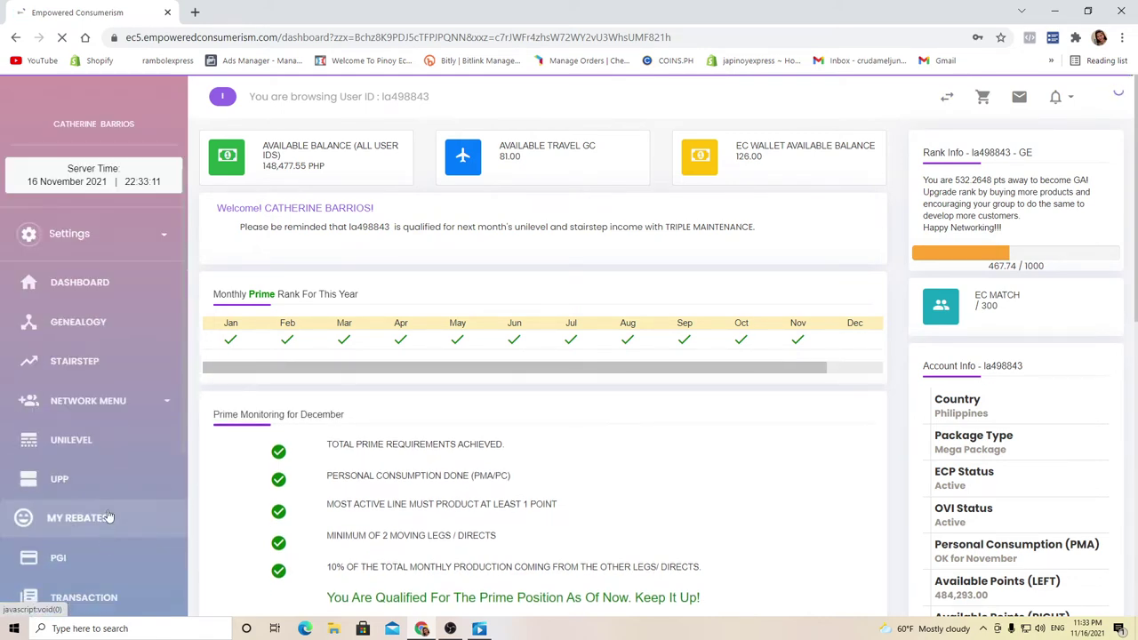
pyautogui.scroll(-1, 89, 534)
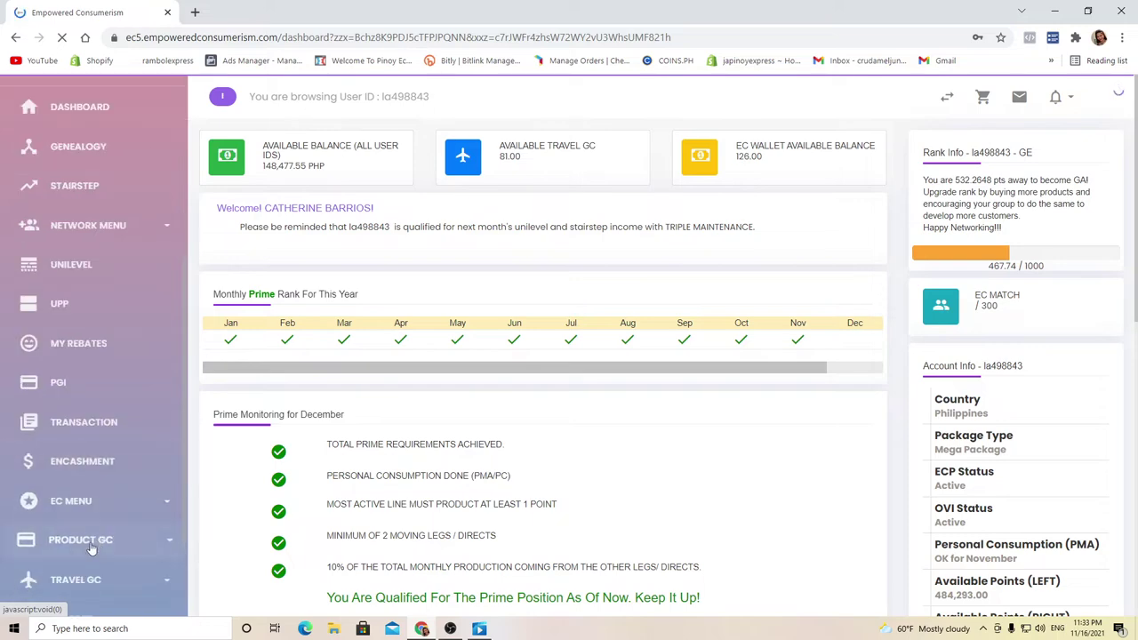
pyautogui.click(98, 456)
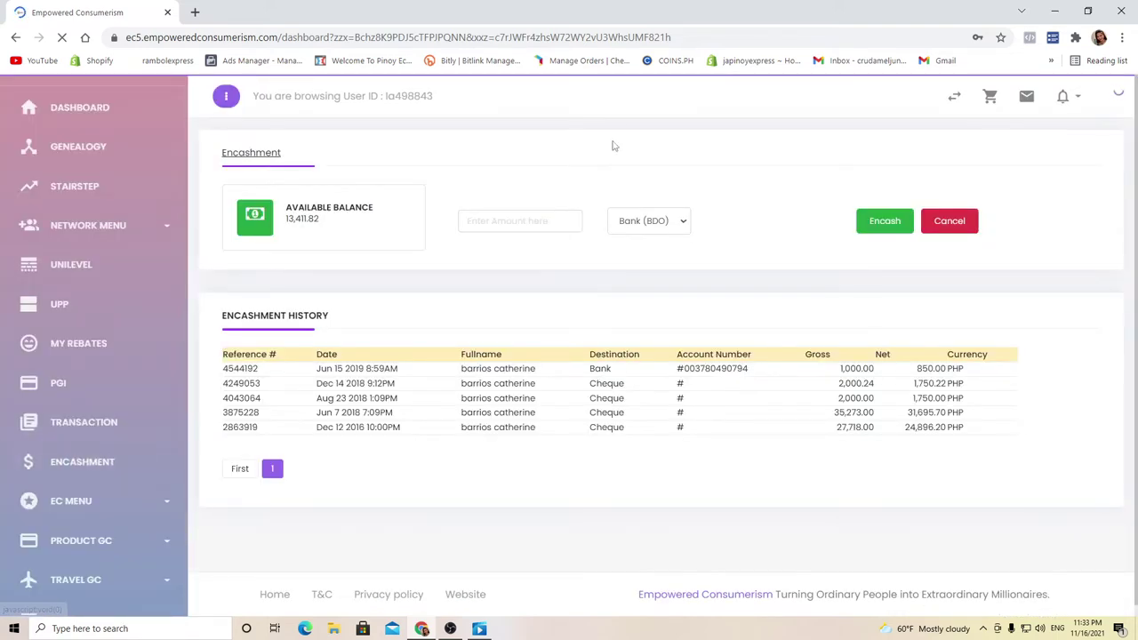
pyautogui.click(530, 228)
pyautogui.write('1')
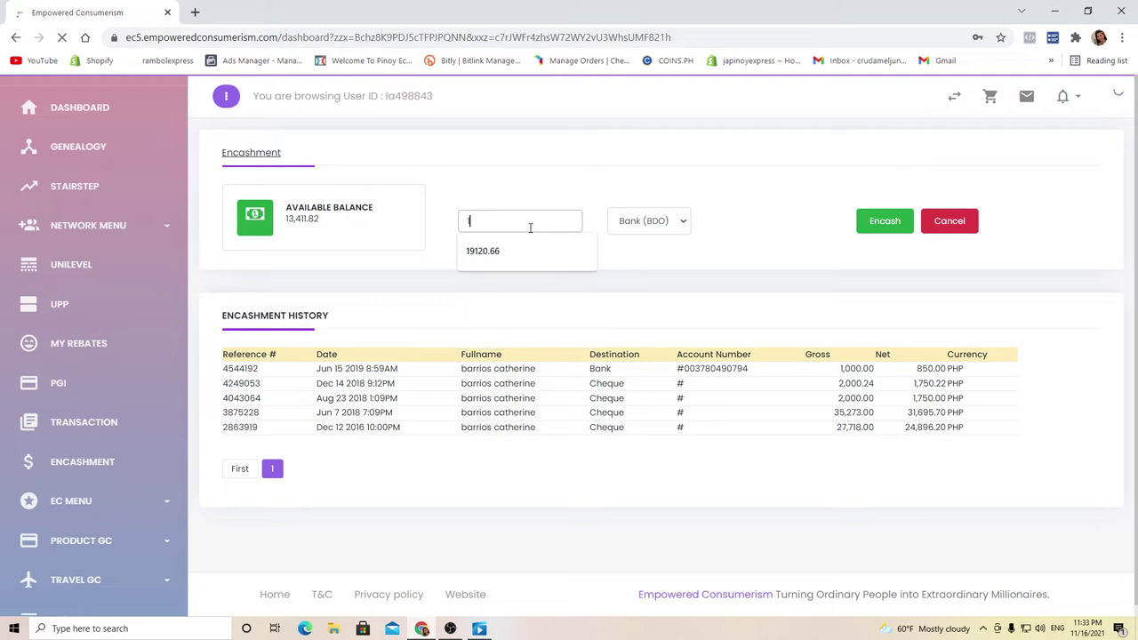
pyautogui.write('3411')
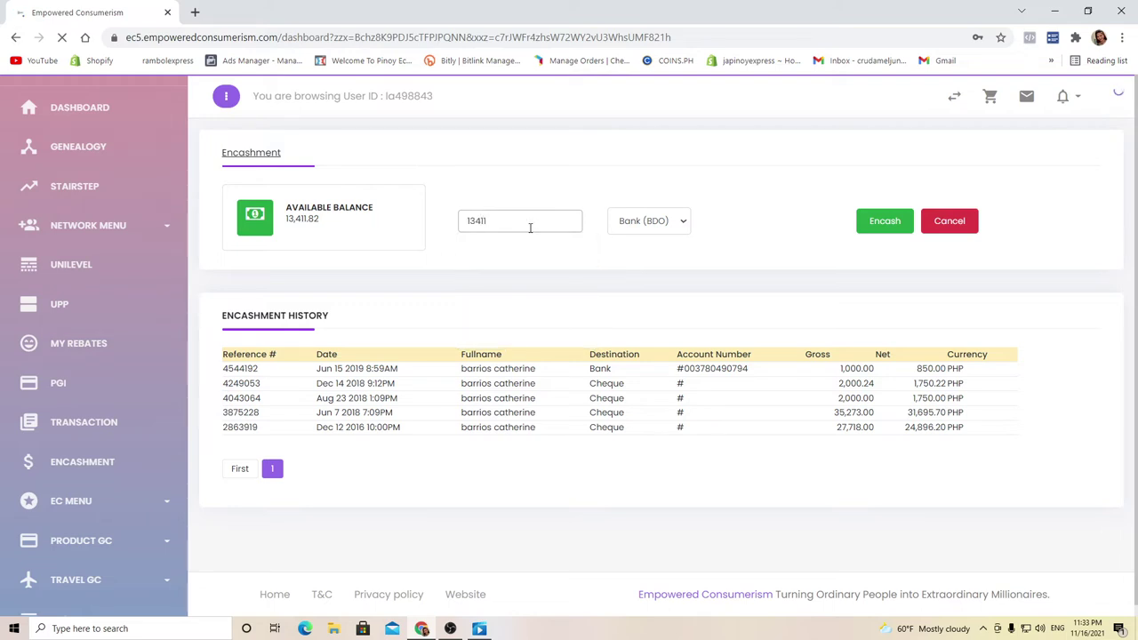
pyautogui.write('.82')
pyautogui.click(669, 227)
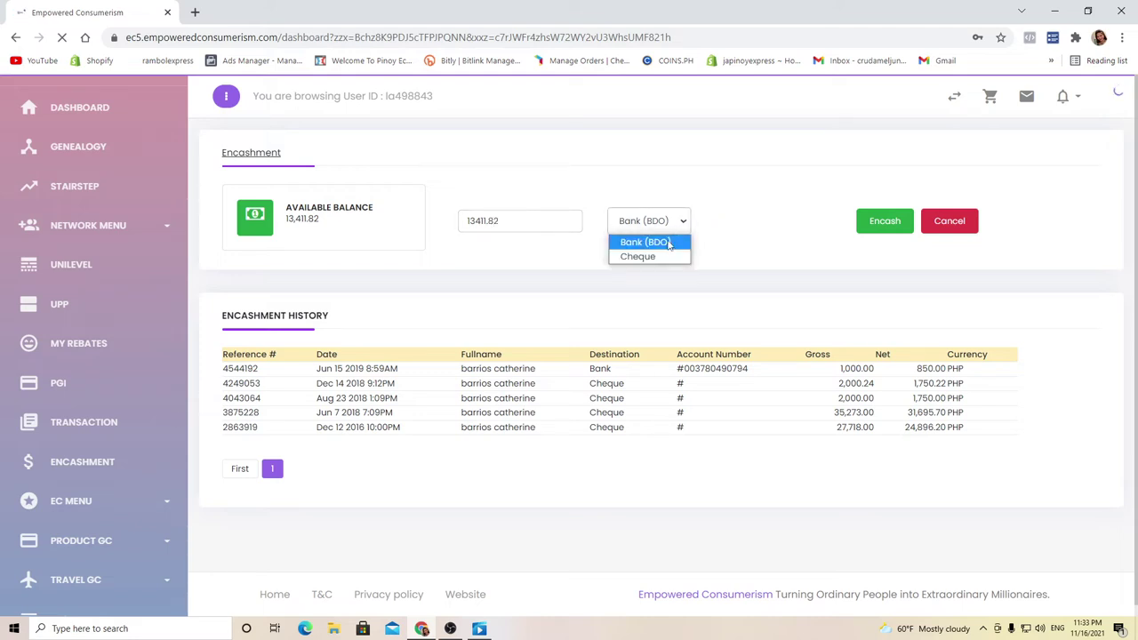
pyautogui.click(669, 242)
pyautogui.click(894, 226)
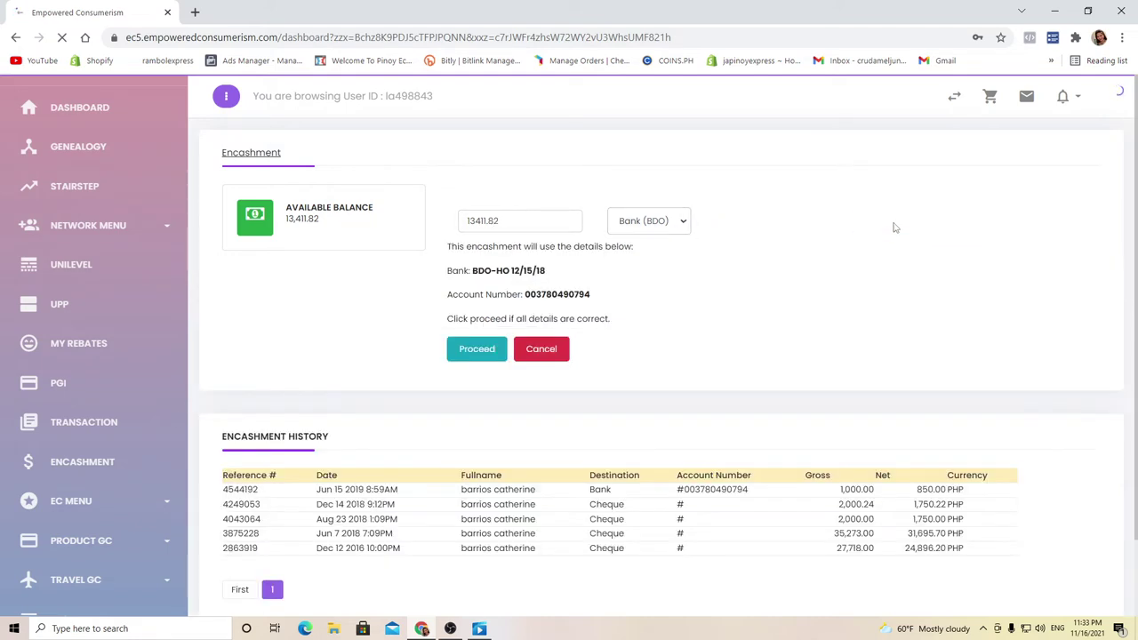
pyautogui.click(476, 351)
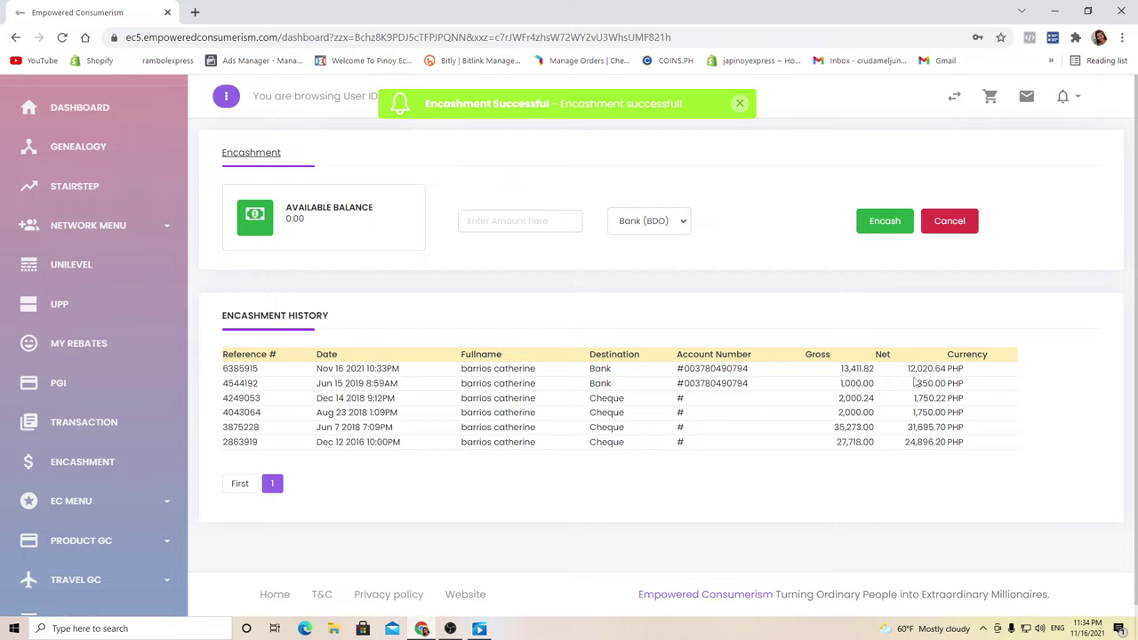
# - Try to reopen the User IDs list, and reload the page to return to the dashboard
pyautogui.click(944, 100)
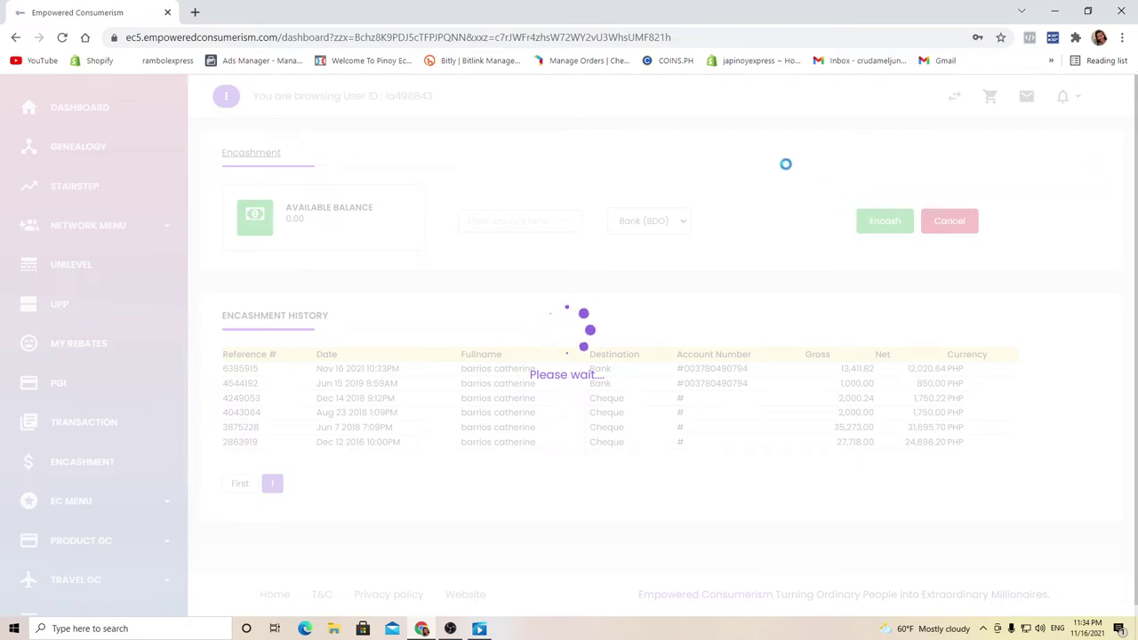
pyautogui.click(62, 37)
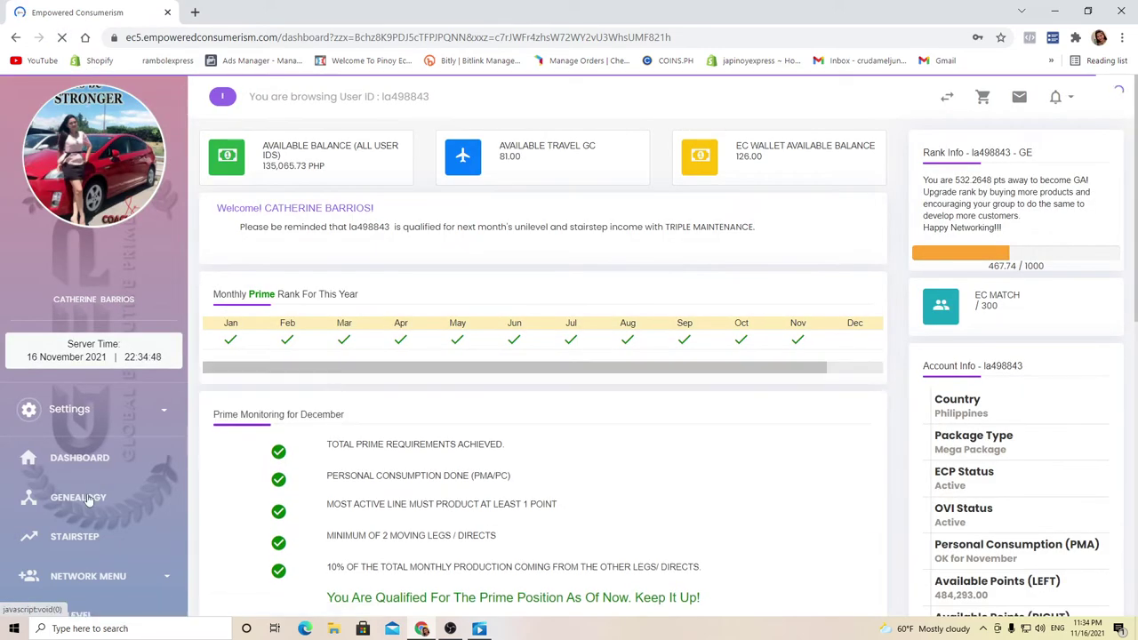
# - Open the transaction history of the third account
pyautogui.scroll(-3, 114, 505)
pyautogui.scroll(-2, 483, 437)
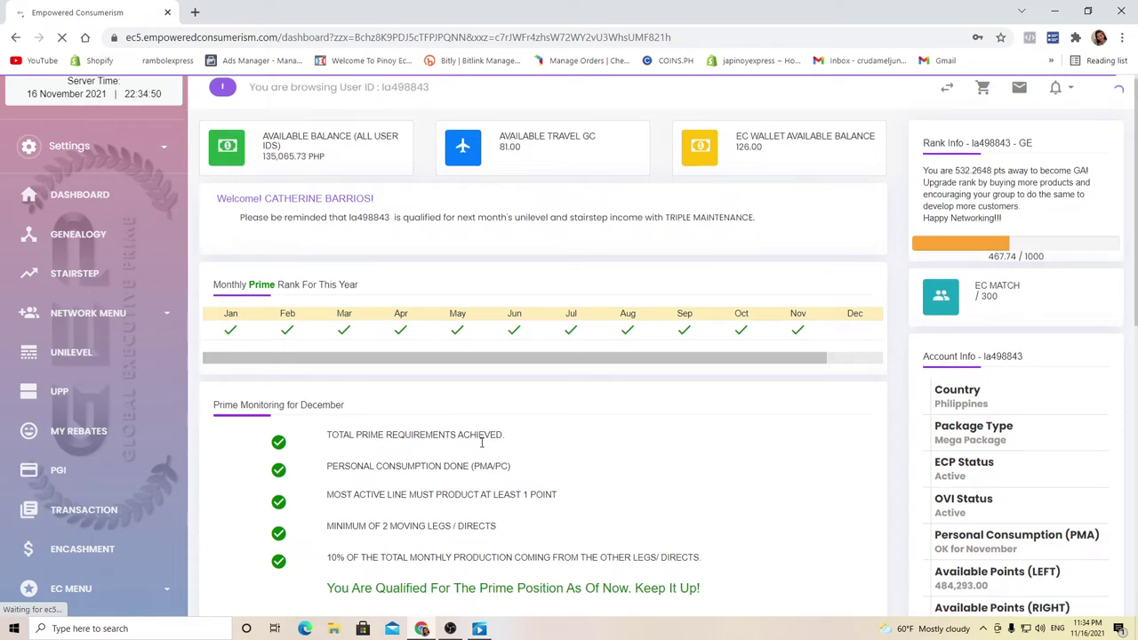
pyautogui.scroll(2, 483, 437)
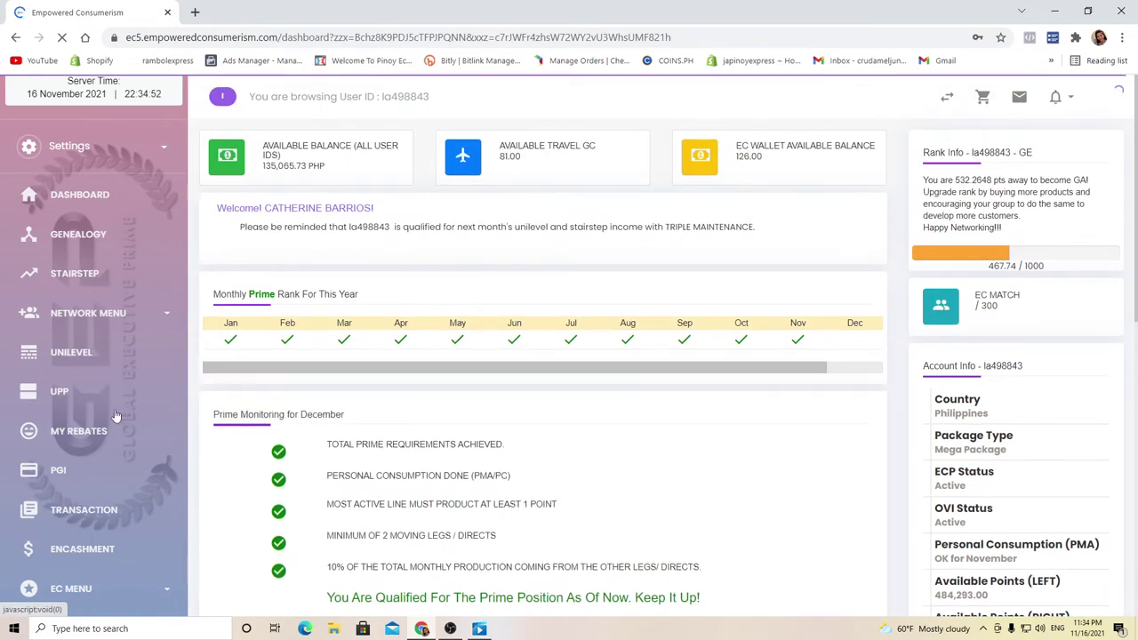
pyautogui.scroll(3, 131, 381)
pyautogui.scroll(-3, 130, 457)
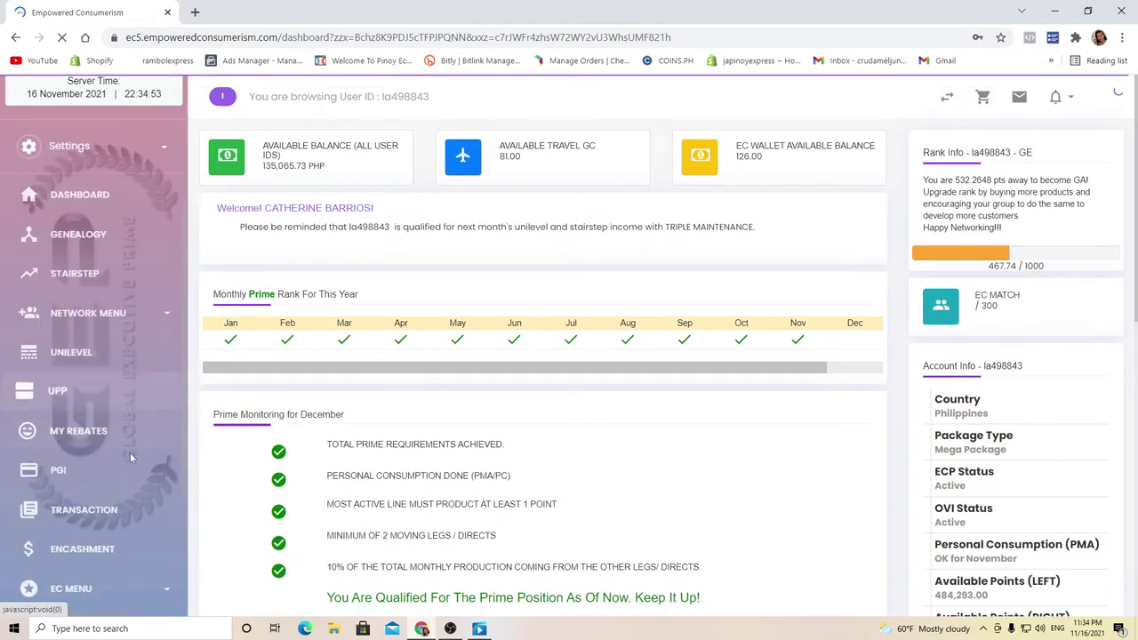
pyautogui.click(112, 509)
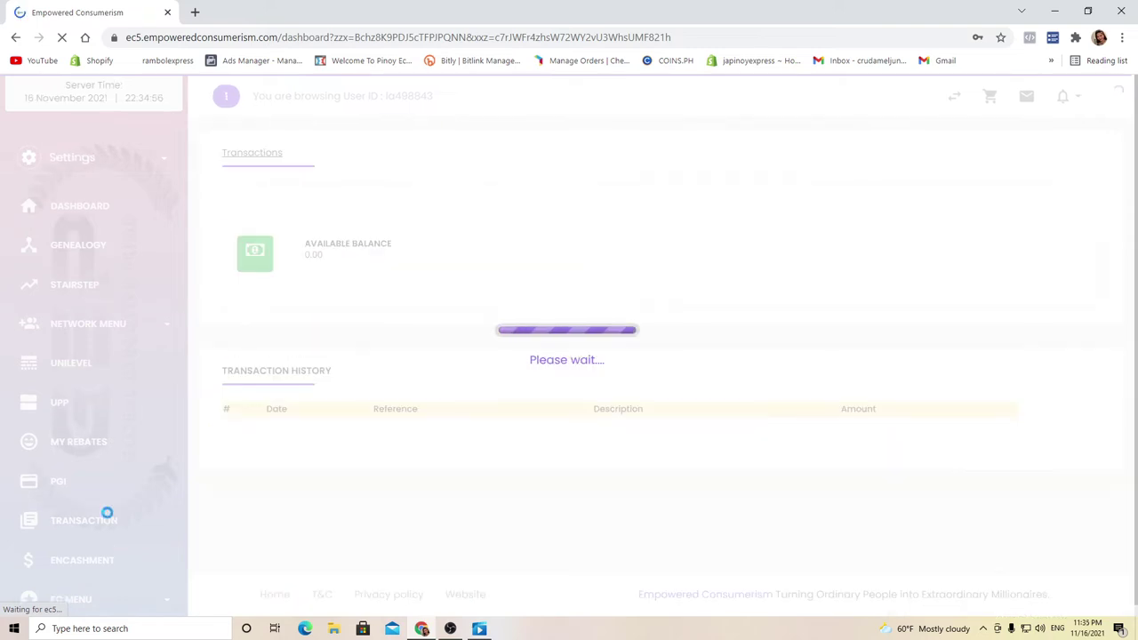
# - Open the third account's encashment page and switch to the fourth account in the User IDs list
pyautogui.click(92, 563)
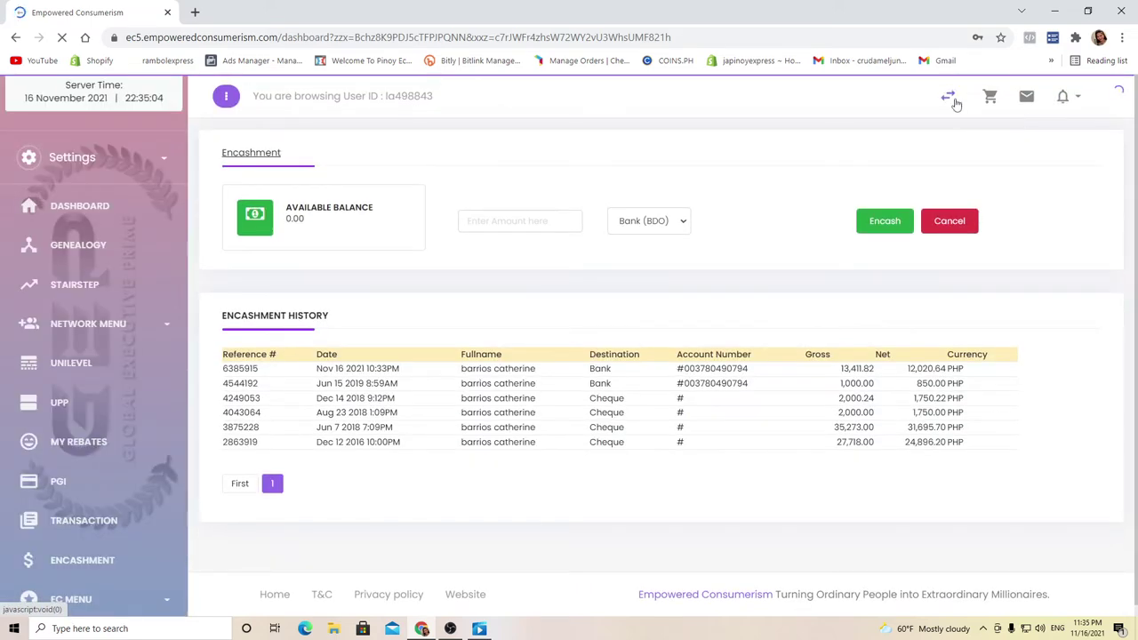
pyautogui.click(955, 99)
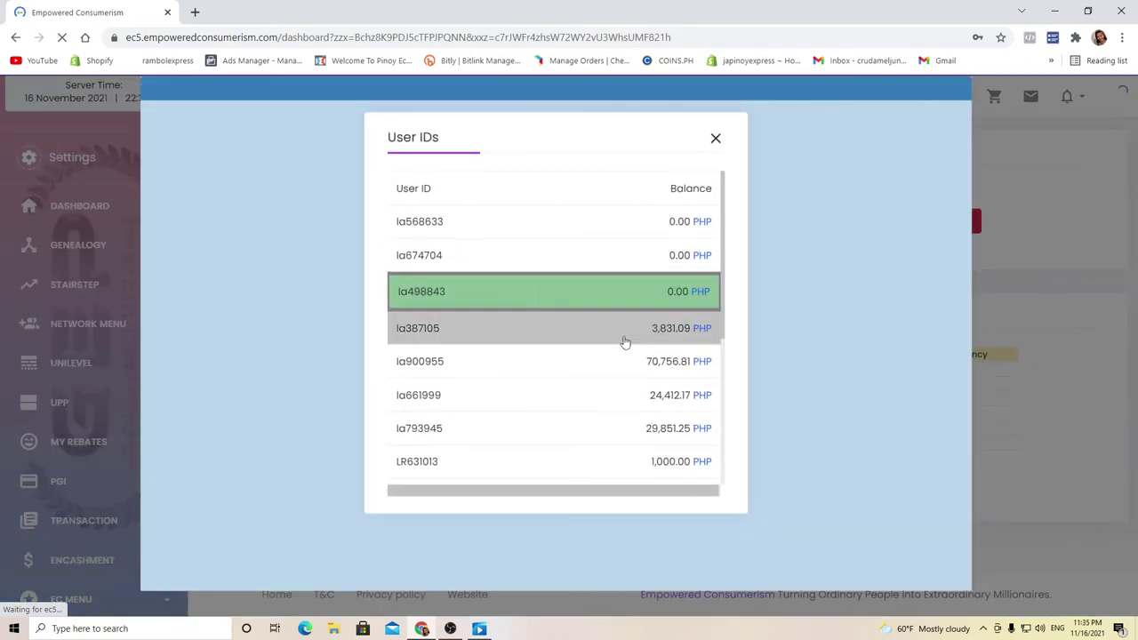
pyautogui.click(625, 336)
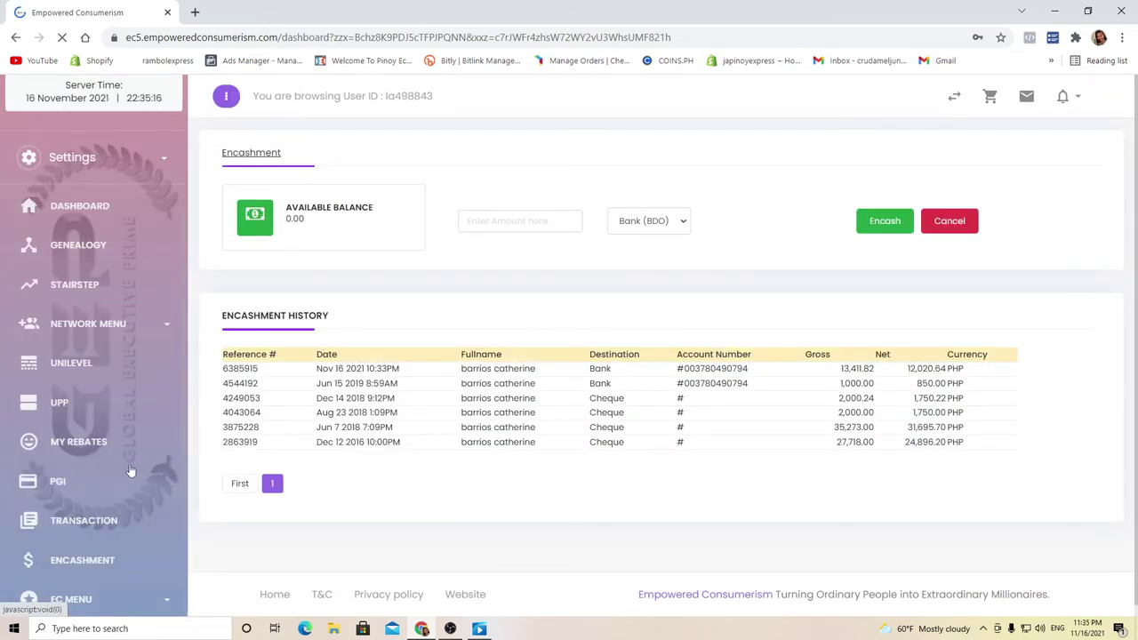
# - Open the encashment page of the fourth account
pyautogui.scroll(-3, 124, 480)
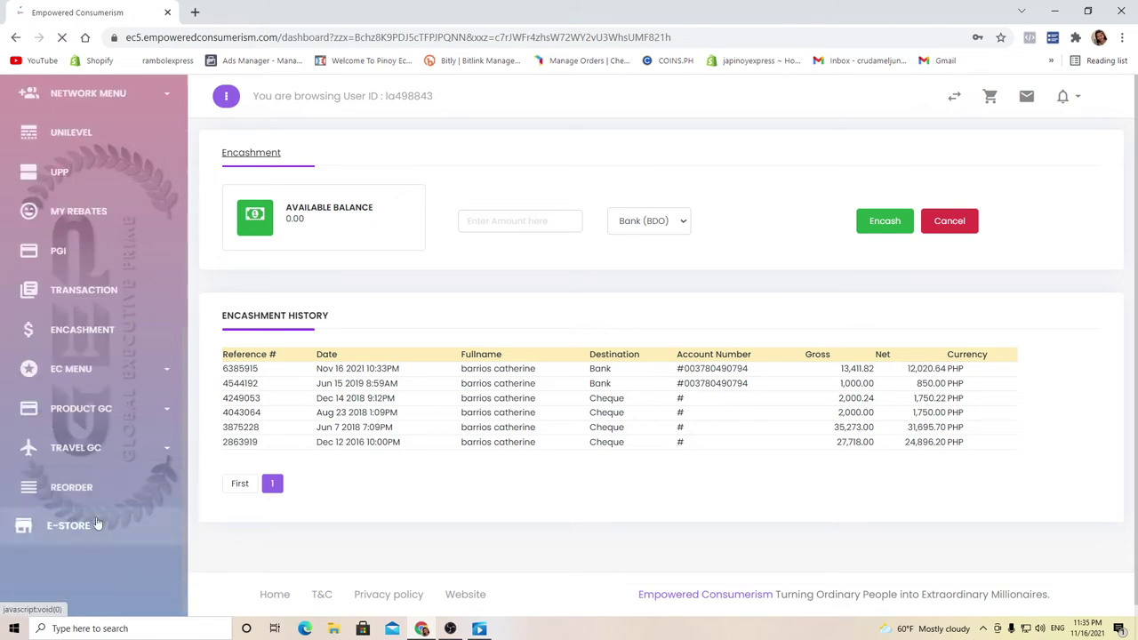
pyautogui.click(94, 331)
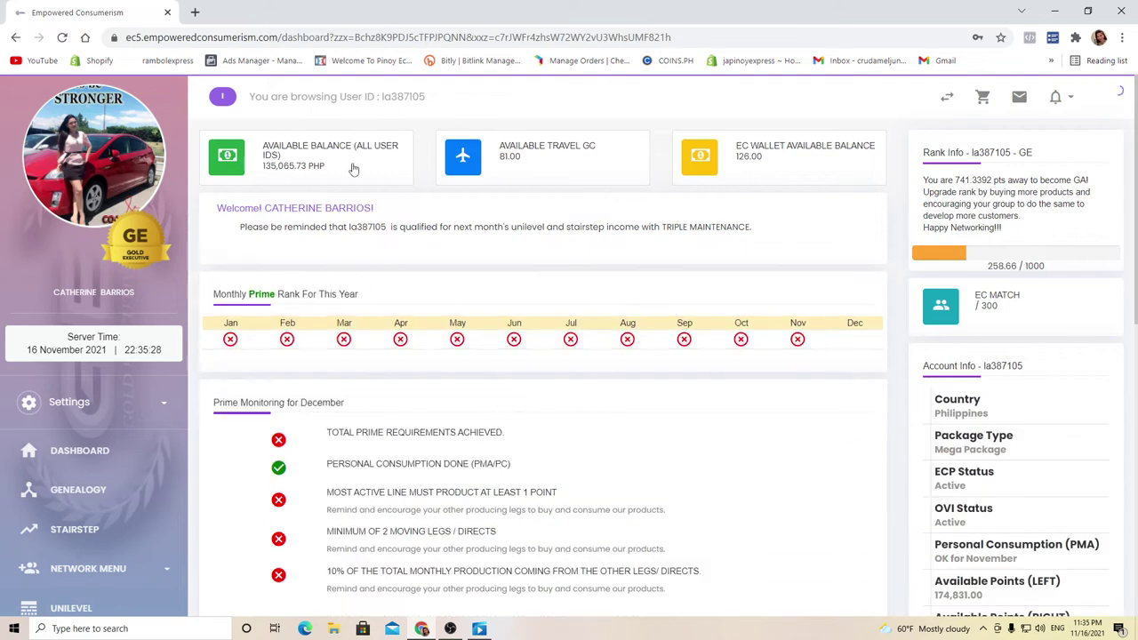
pyautogui.scroll(-1, 143, 537)
pyautogui.scroll(-3, 142, 537)
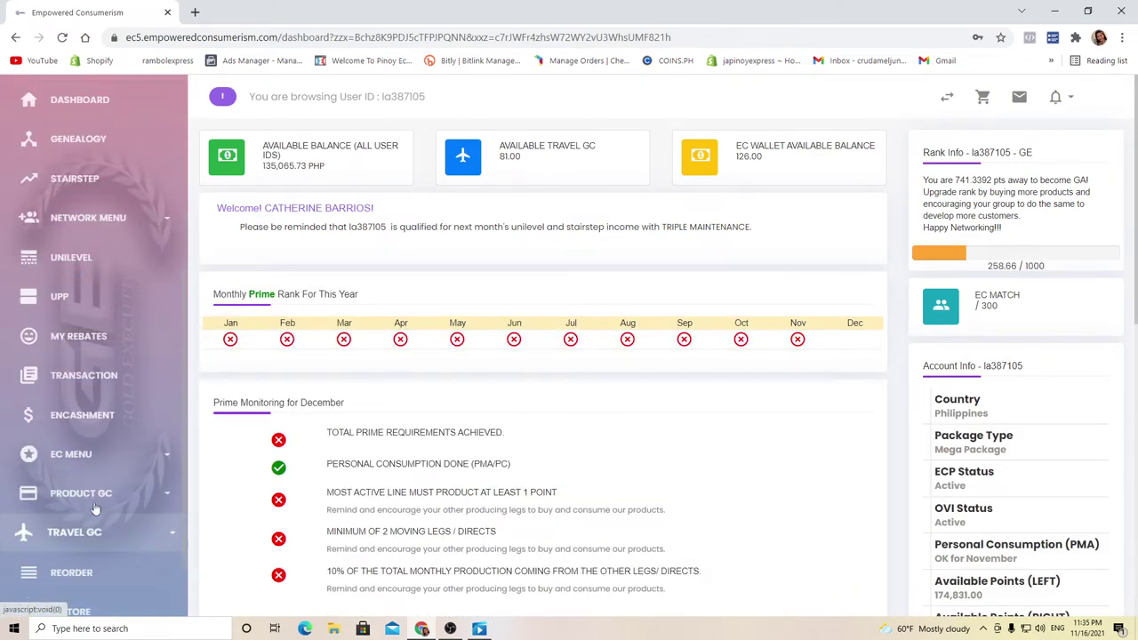
pyautogui.click(83, 416)
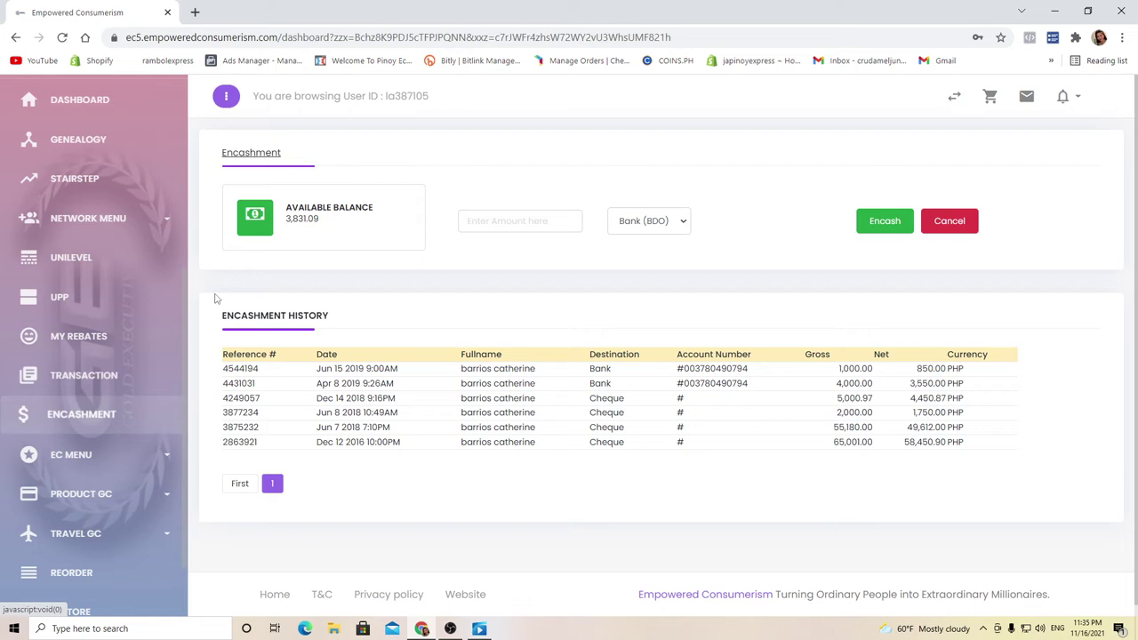
# - Encash 3831.09 from the fourth account to Bank (BDO), proceed with the shown bank details and dismiss the notification
pyautogui.click(563, 222)
pyautogui.write('3831.09')
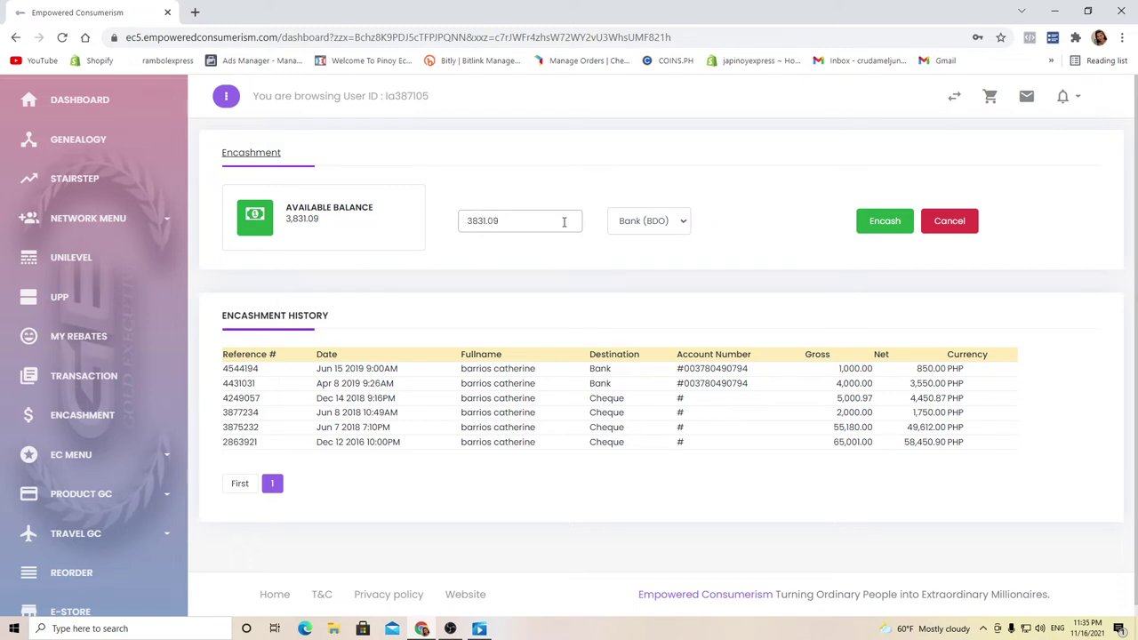
pyautogui.click(670, 227)
pyautogui.click(663, 243)
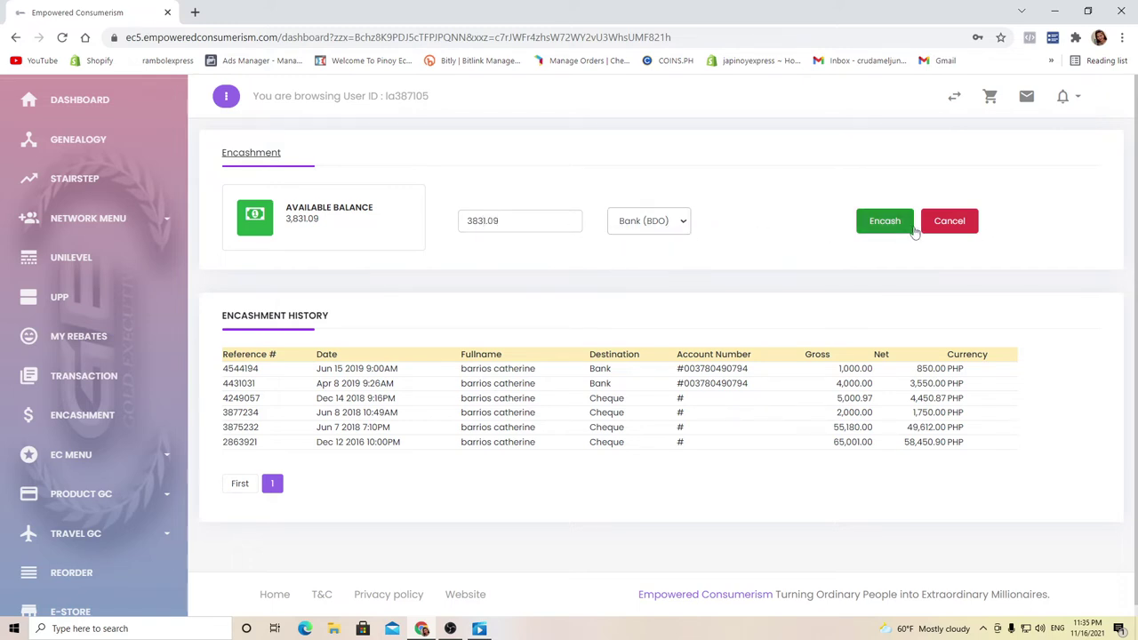
pyautogui.click(889, 224)
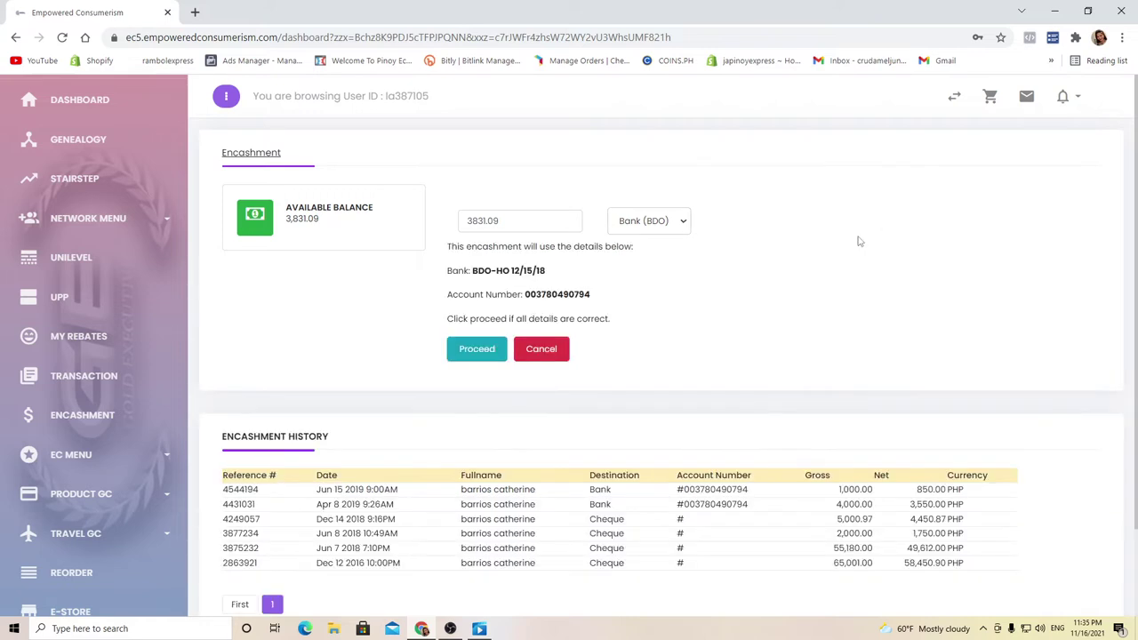
pyautogui.click(477, 350)
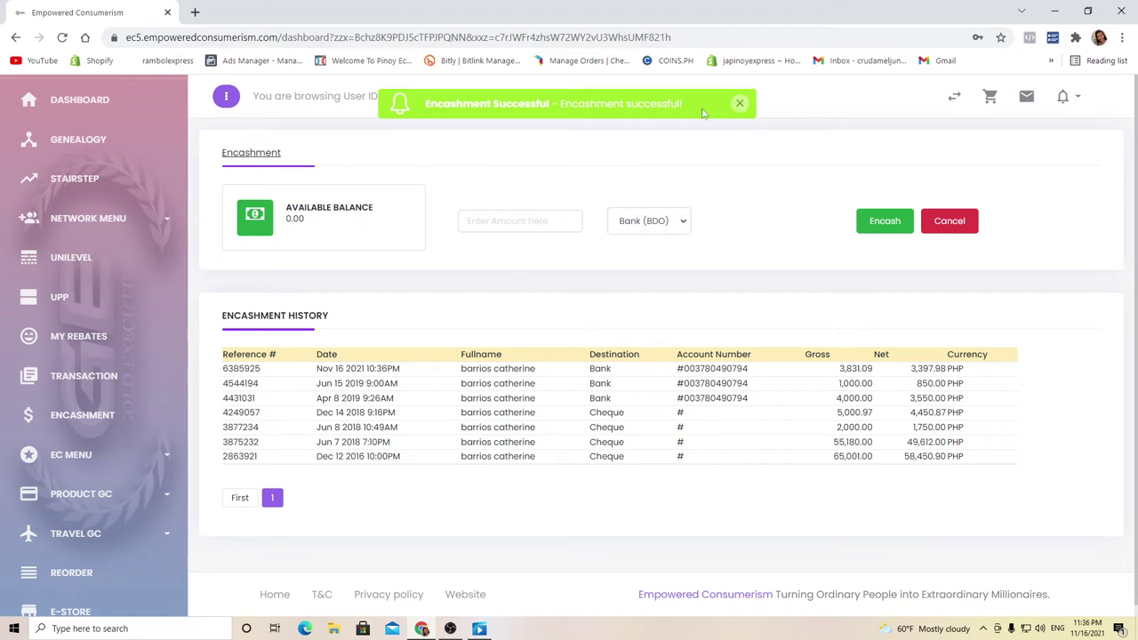
pyautogui.click(741, 104)
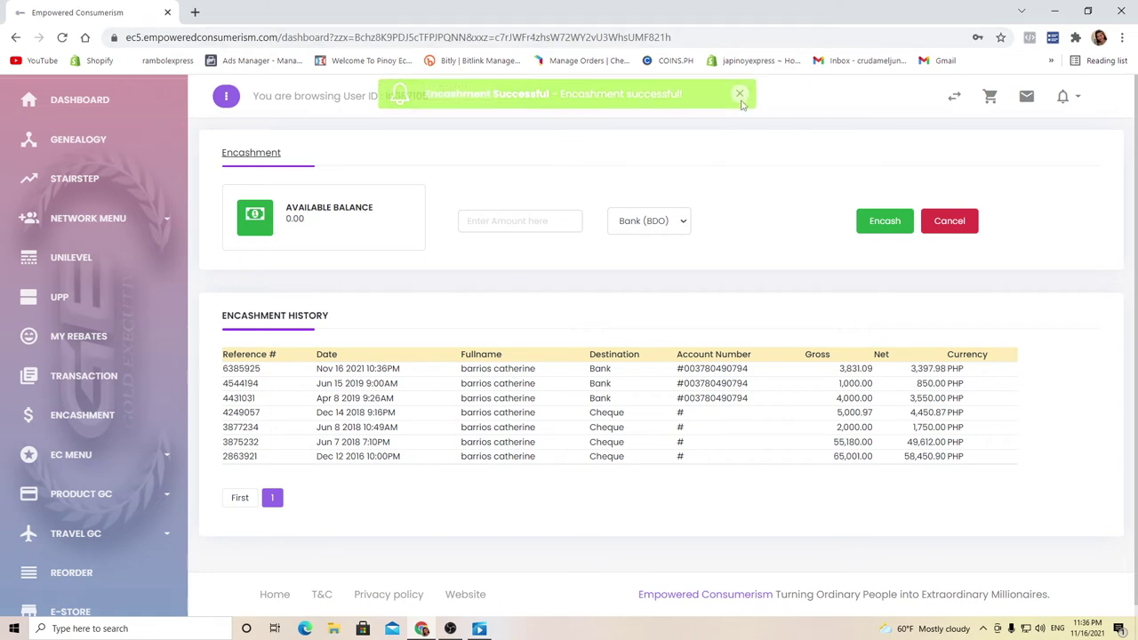
# - Switch to the fifth account in the User IDs list and open its encashment page
pyautogui.click(950, 97)
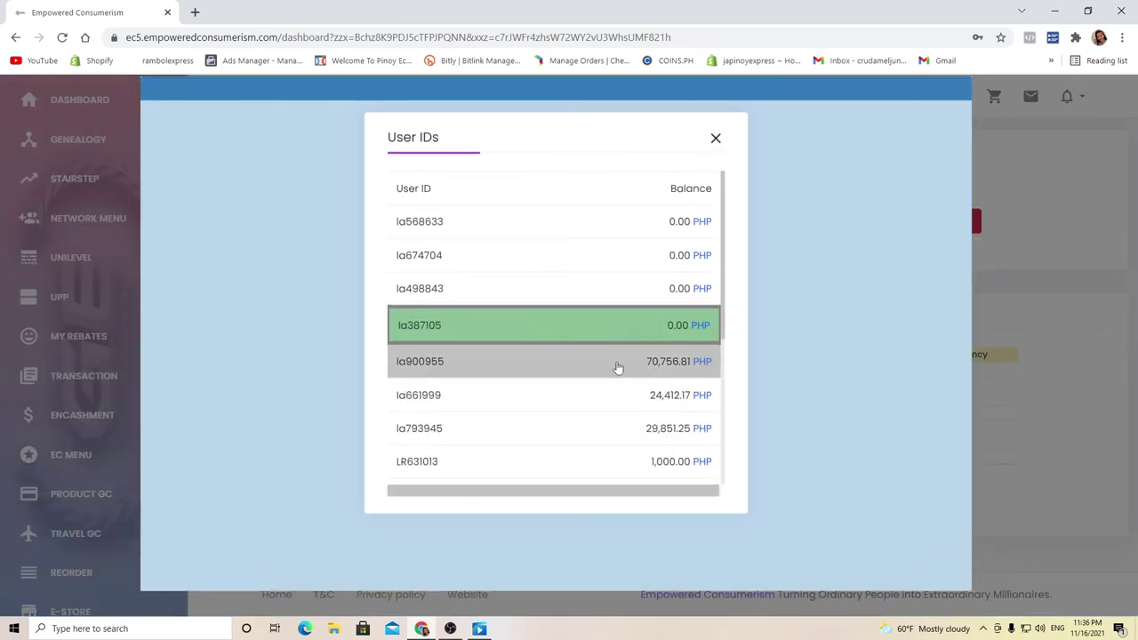
pyautogui.click(618, 368)
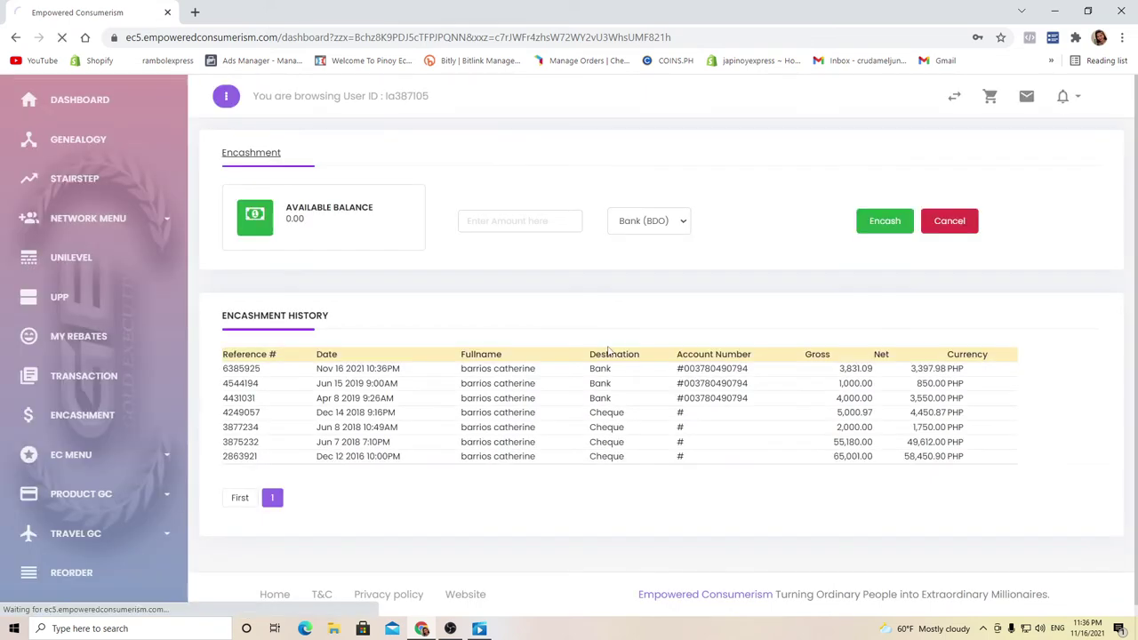
pyautogui.click(147, 417)
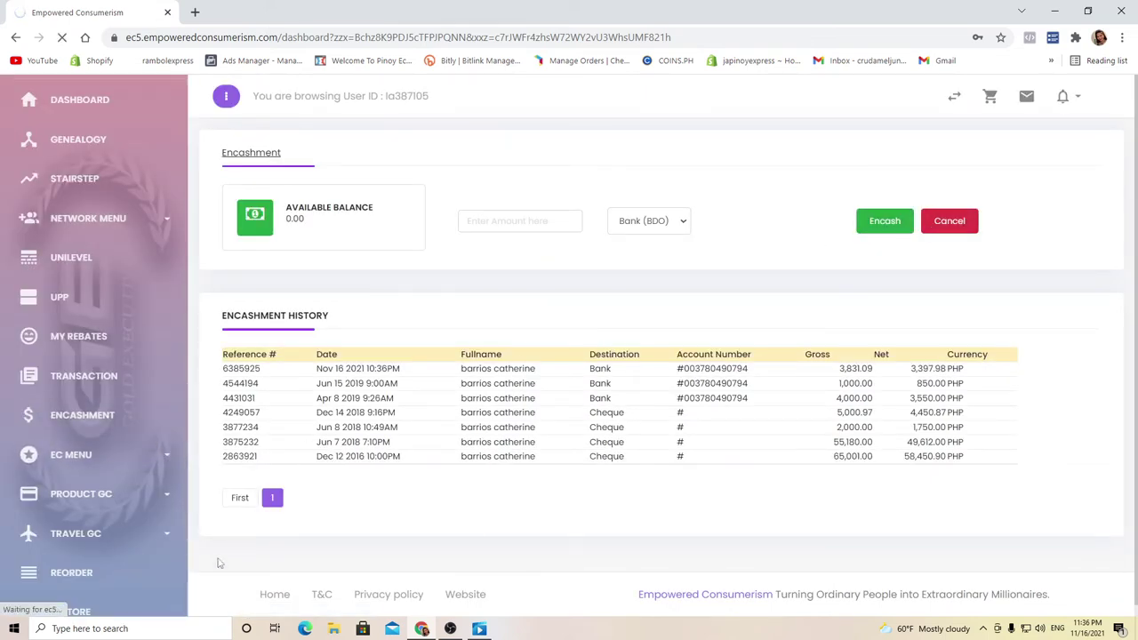
pyautogui.scroll(-1, 99, 506)
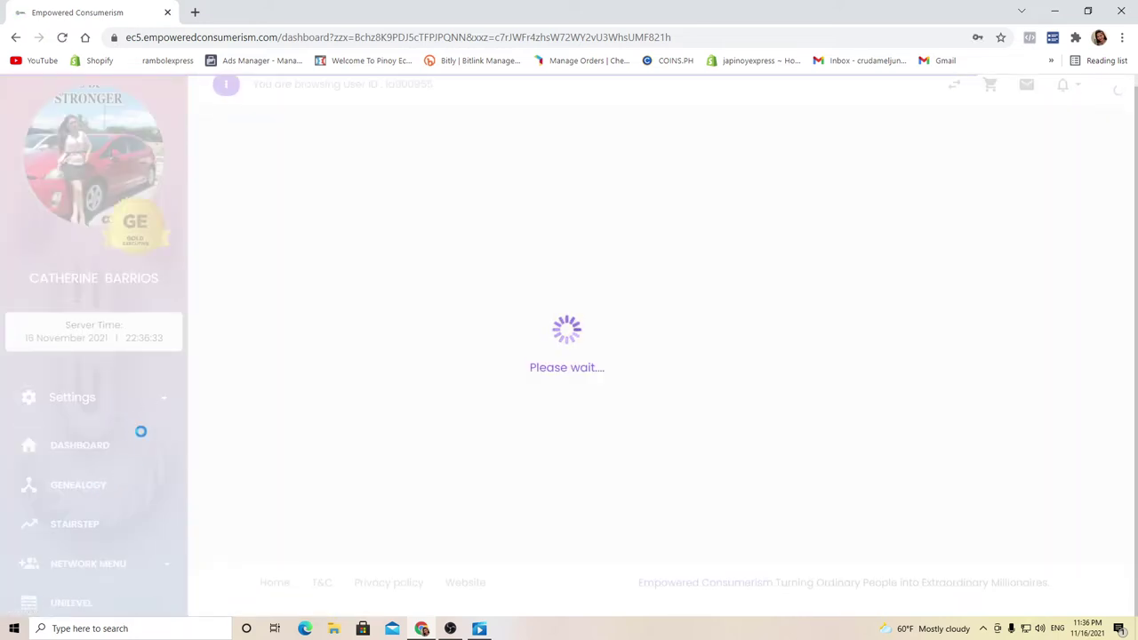
pyautogui.scroll(-3, 140, 431)
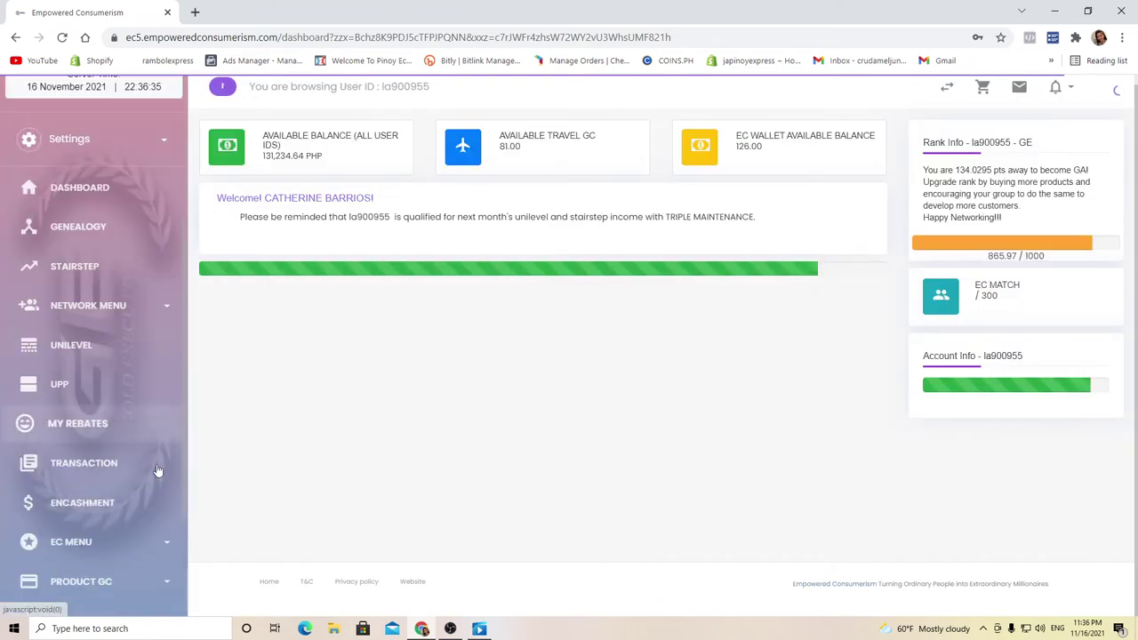
pyautogui.click(86, 511)
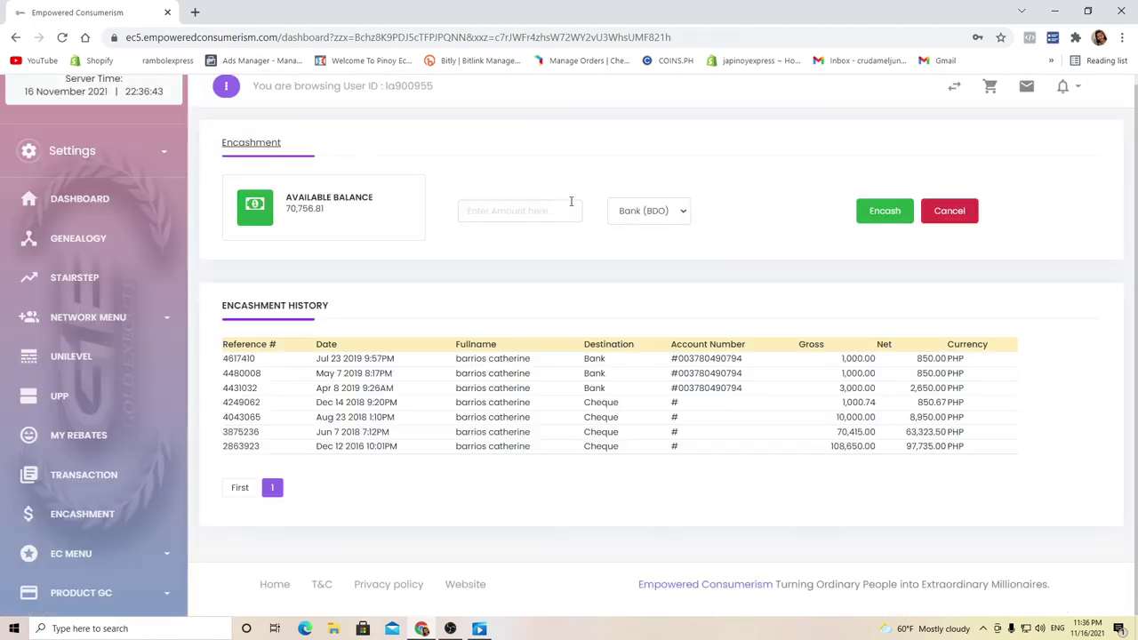
# - Encash 70756.81 from the fifth account to Bank (BDO) and proceed with the shown bank details
pyautogui.click(548, 211)
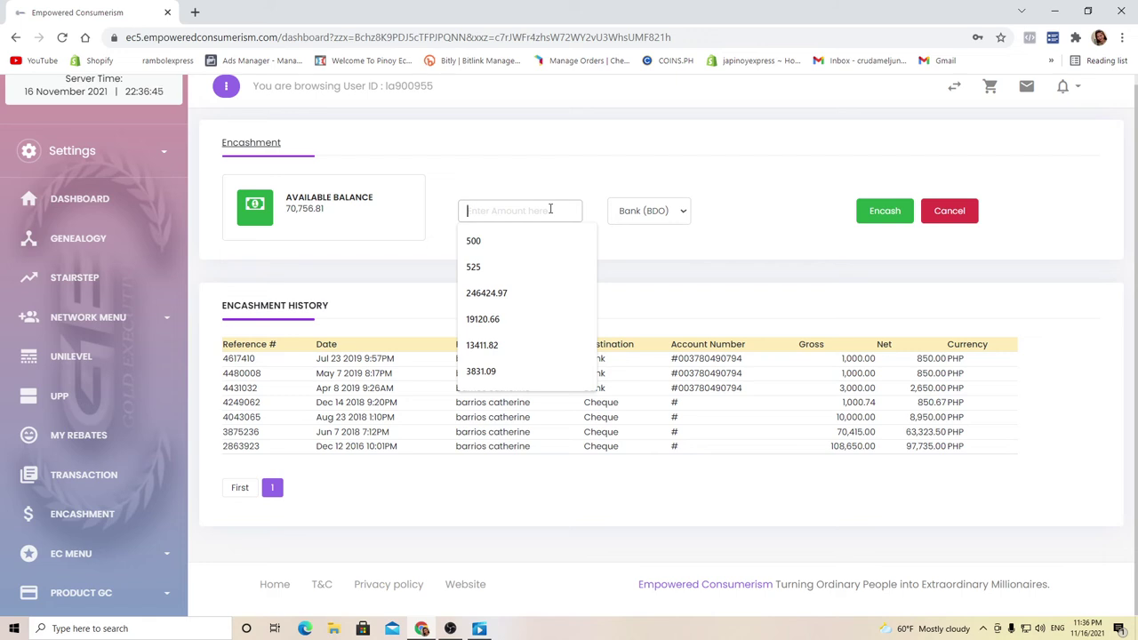
pyautogui.write('70')
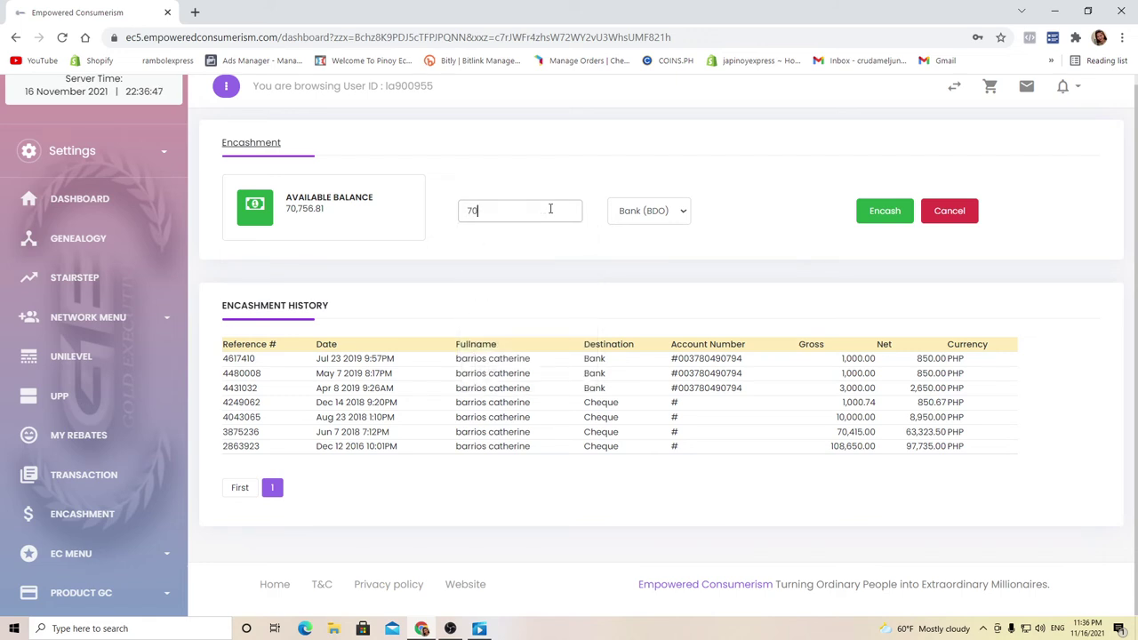
pyautogui.write('756')
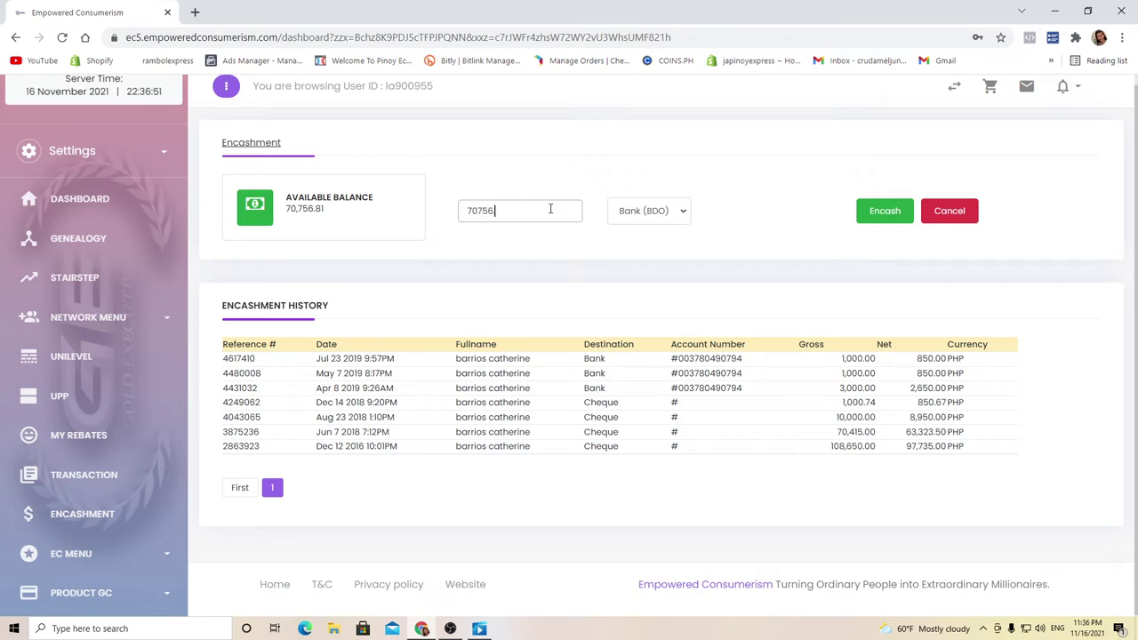
pyautogui.write('.81')
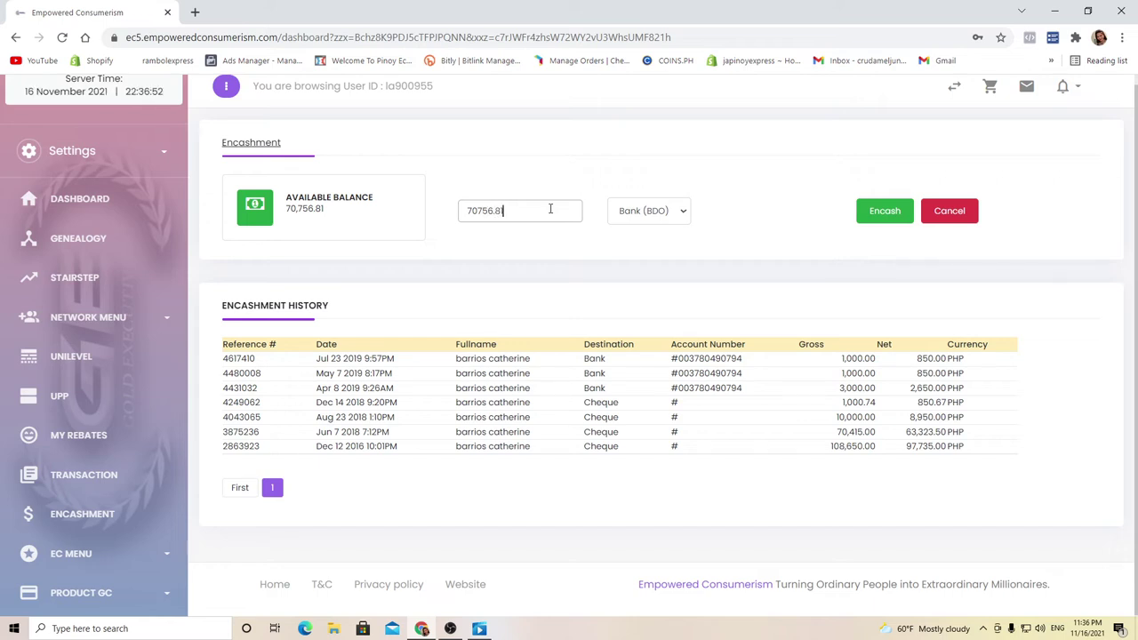
pyautogui.click(642, 214)
pyautogui.click(646, 234)
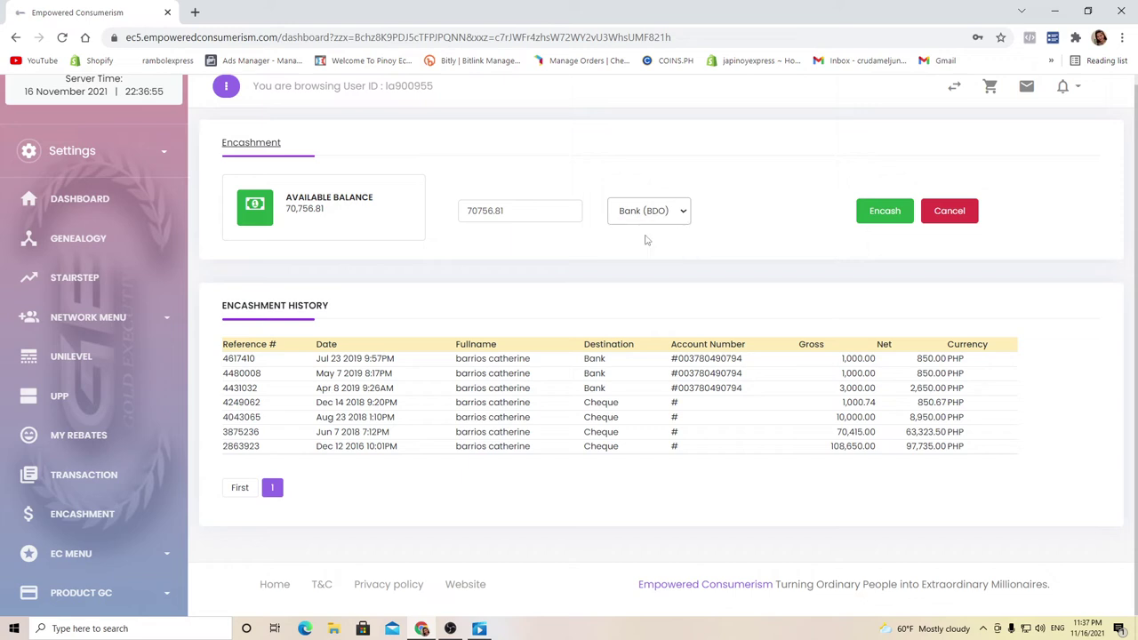
pyautogui.click(896, 214)
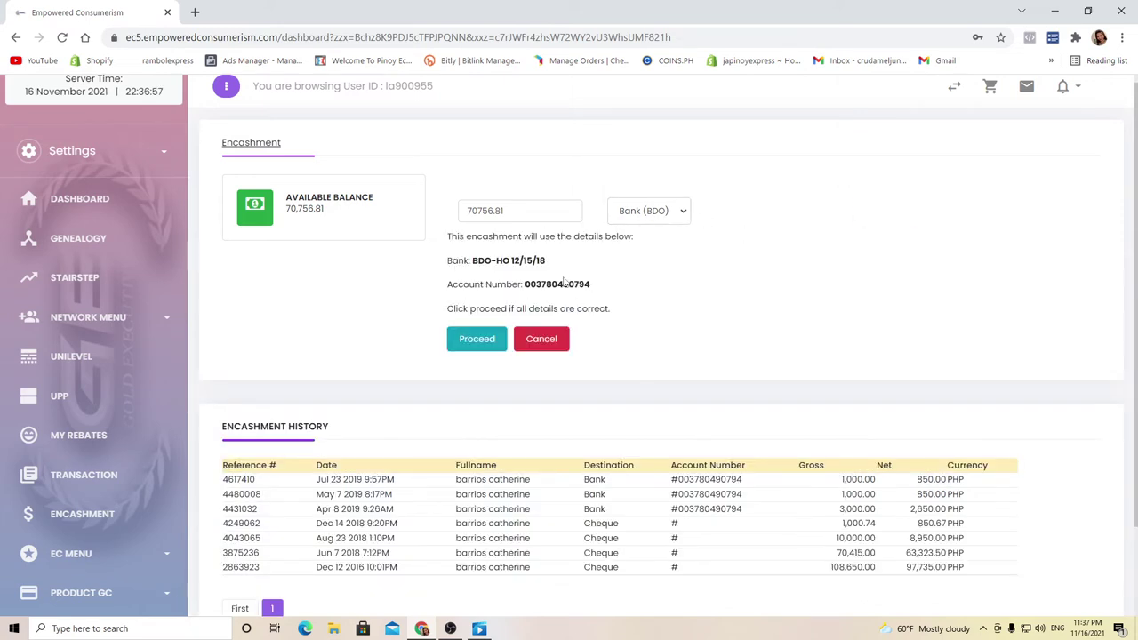
pyautogui.click(486, 342)
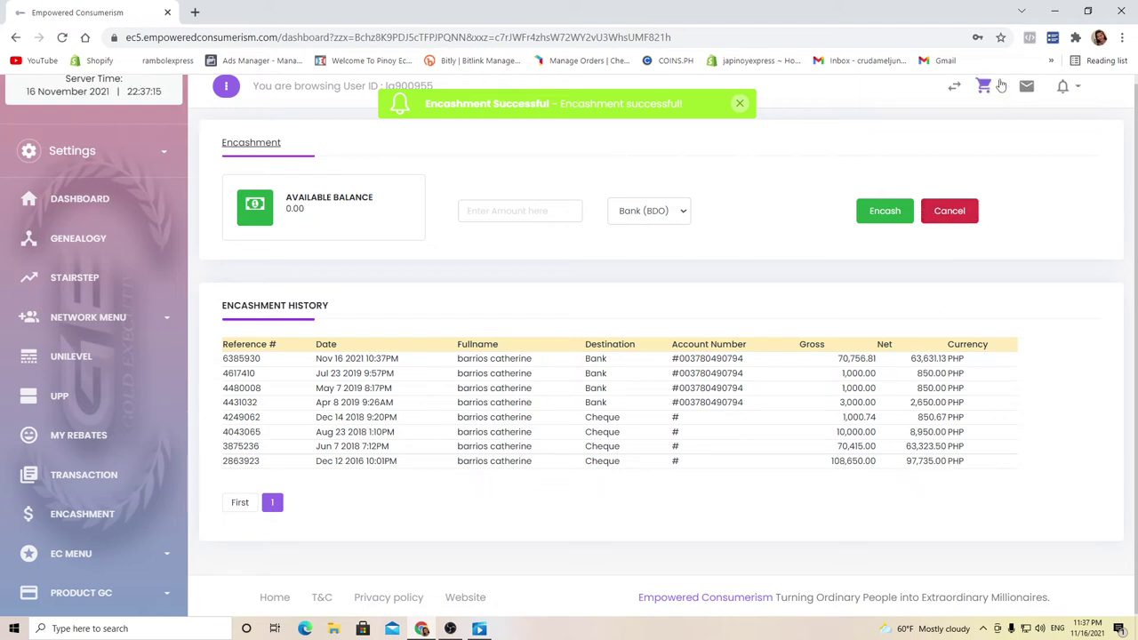
# - Switch to the sixth account in the User IDs list and open its encashment page
pyautogui.click(954, 88)
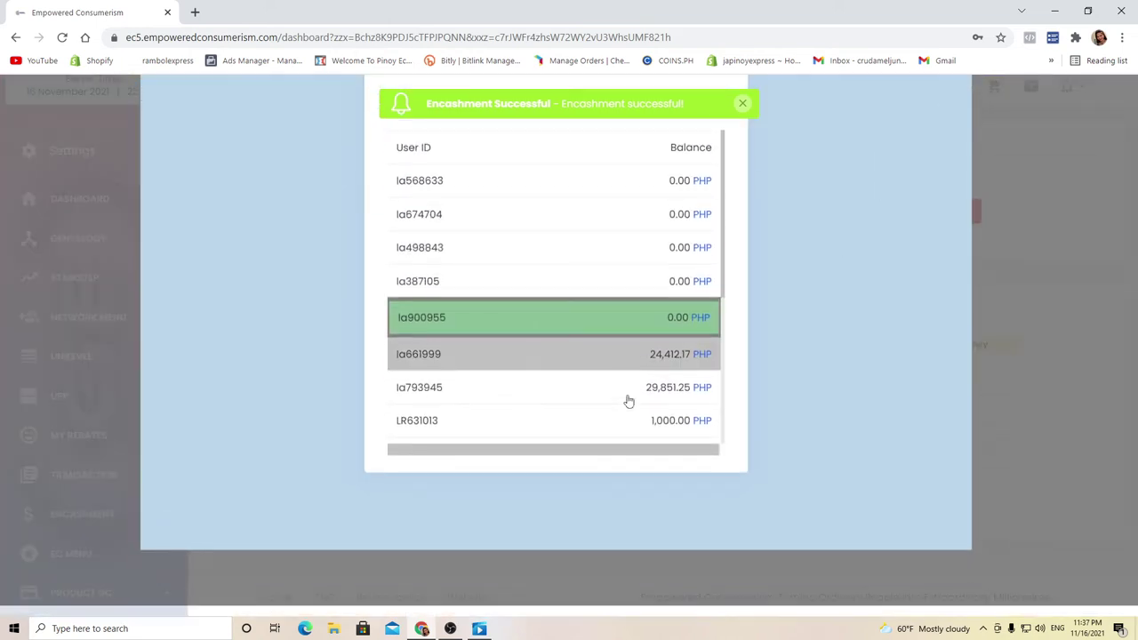
pyautogui.click(626, 400)
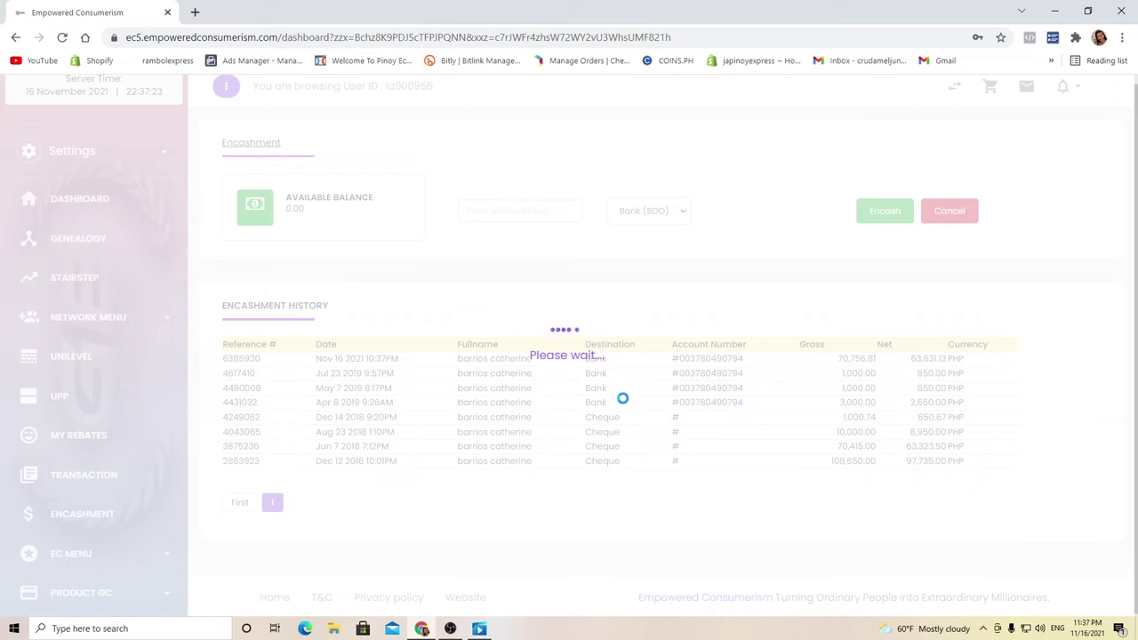
pyautogui.scroll(-2, 163, 418)
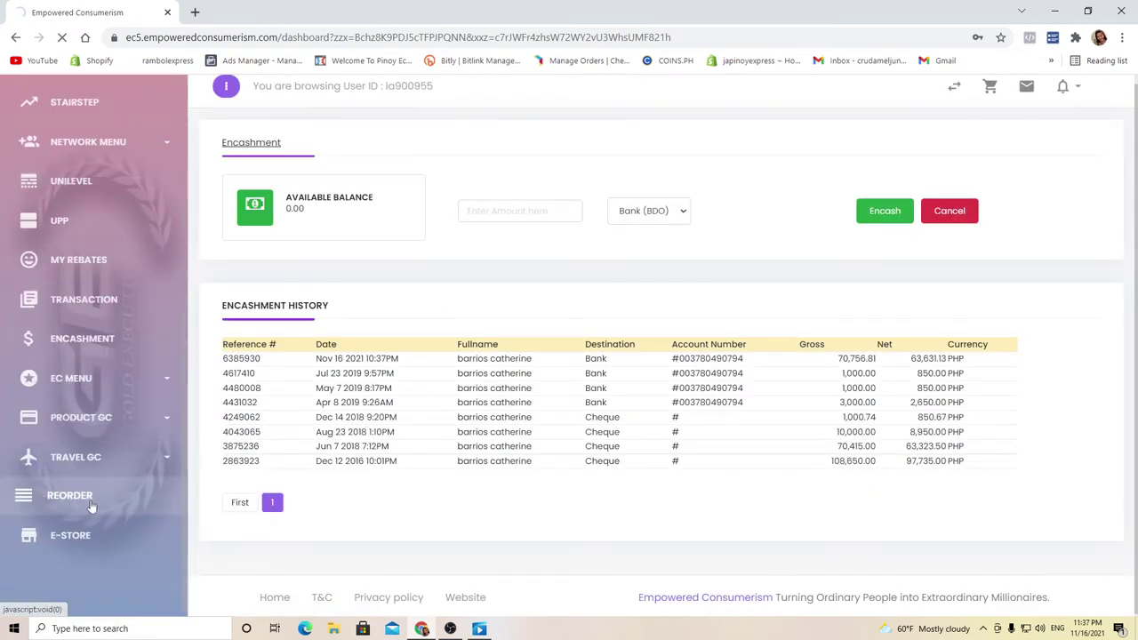
pyautogui.click(82, 339)
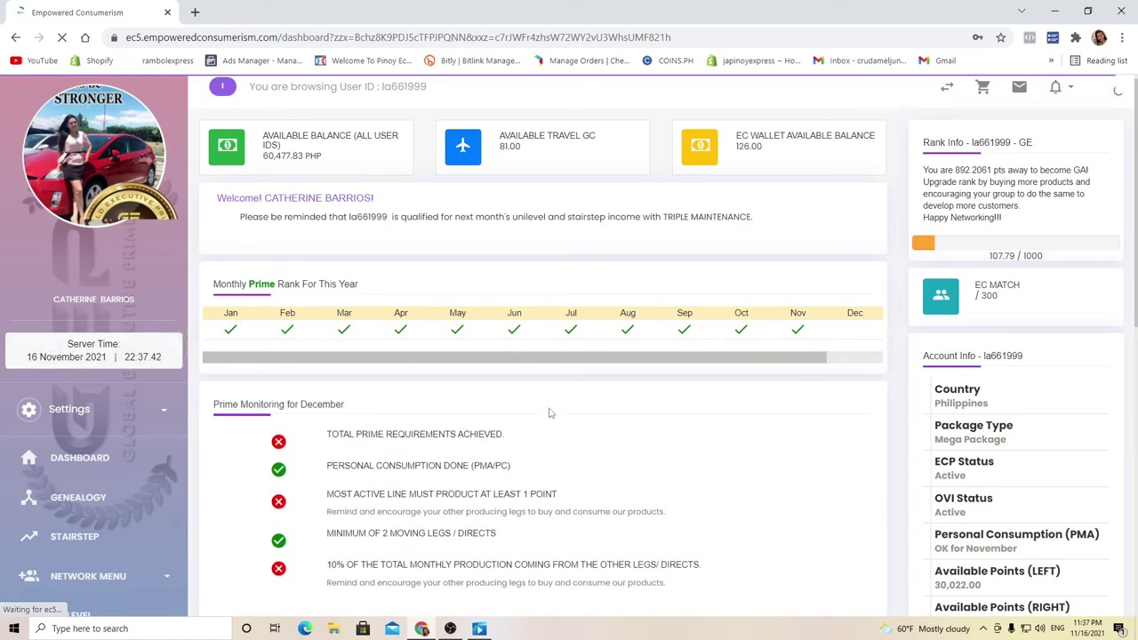
pyautogui.scroll(-2, 148, 537)
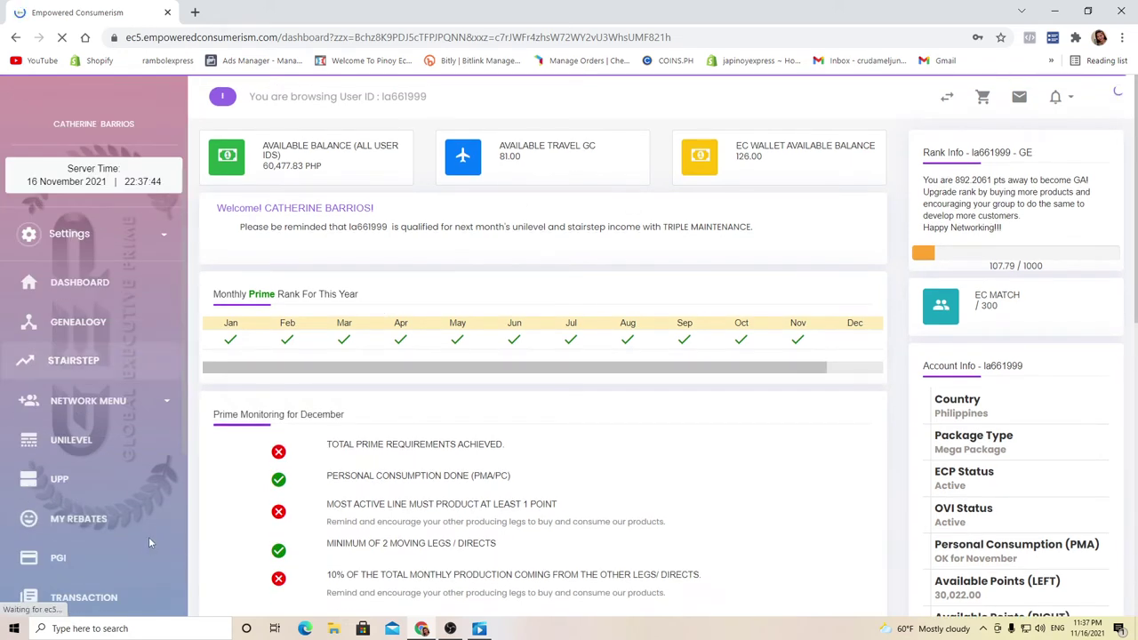
pyautogui.scroll(-2, 124, 489)
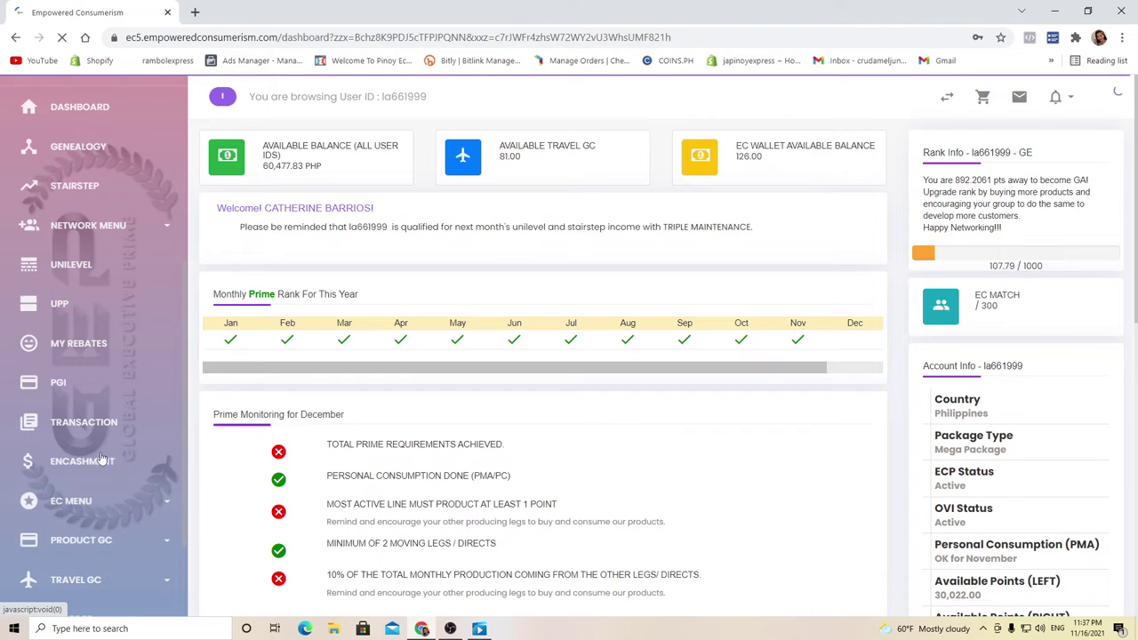
pyautogui.click(95, 463)
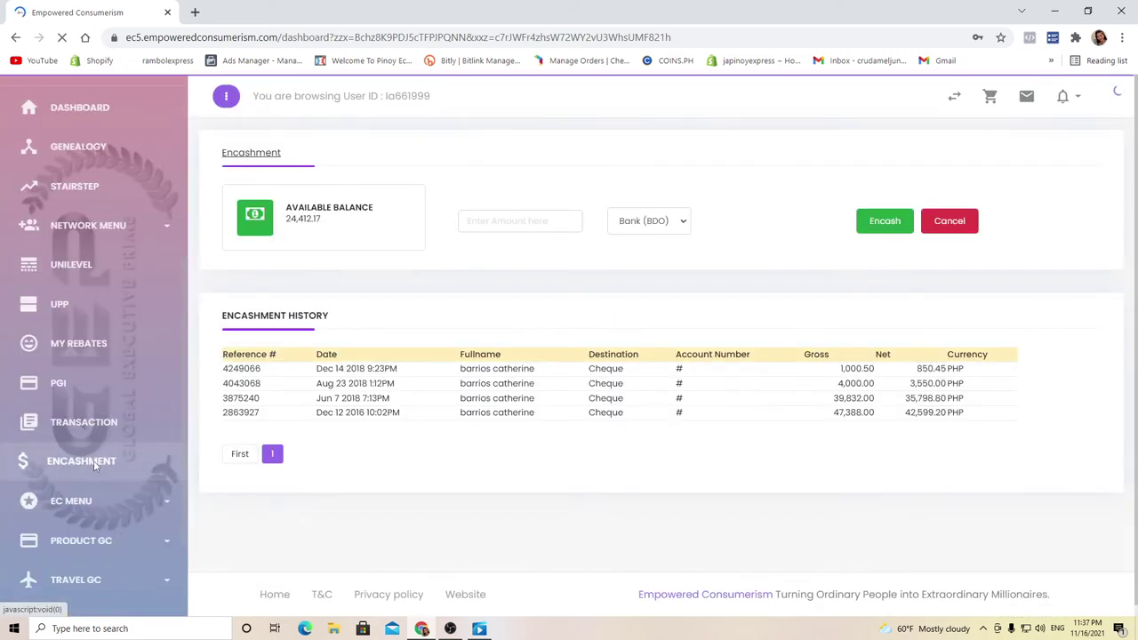
# - Encash 24412.17 from the sixth account to Bank (BDO), proceed with the shown bank details and dismiss the notification
pyautogui.click(538, 229)
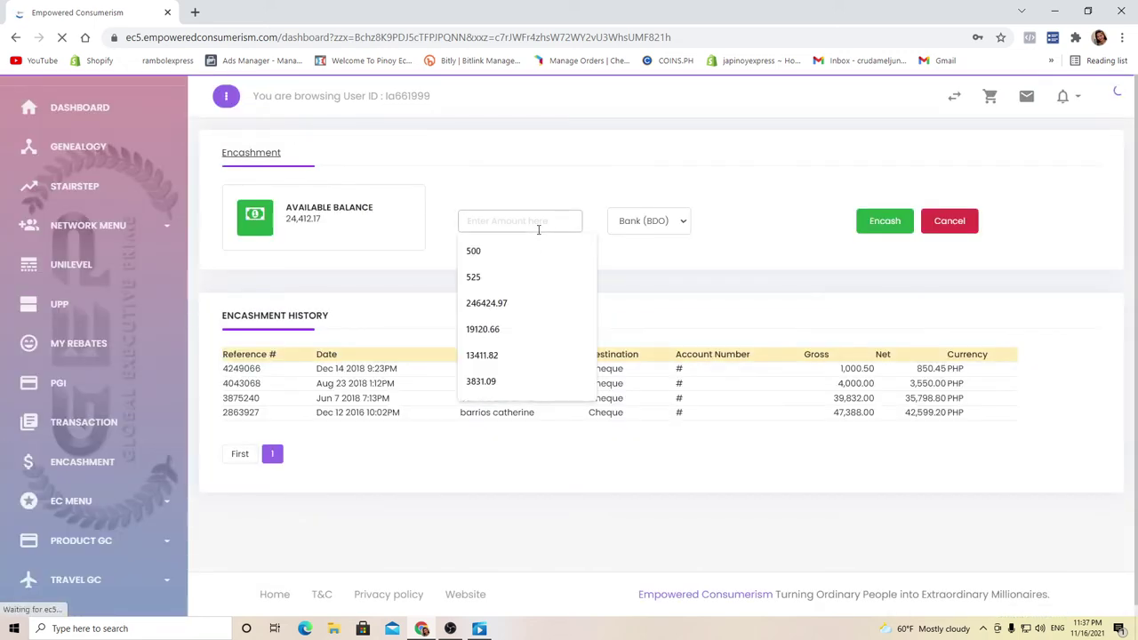
pyautogui.write('24')
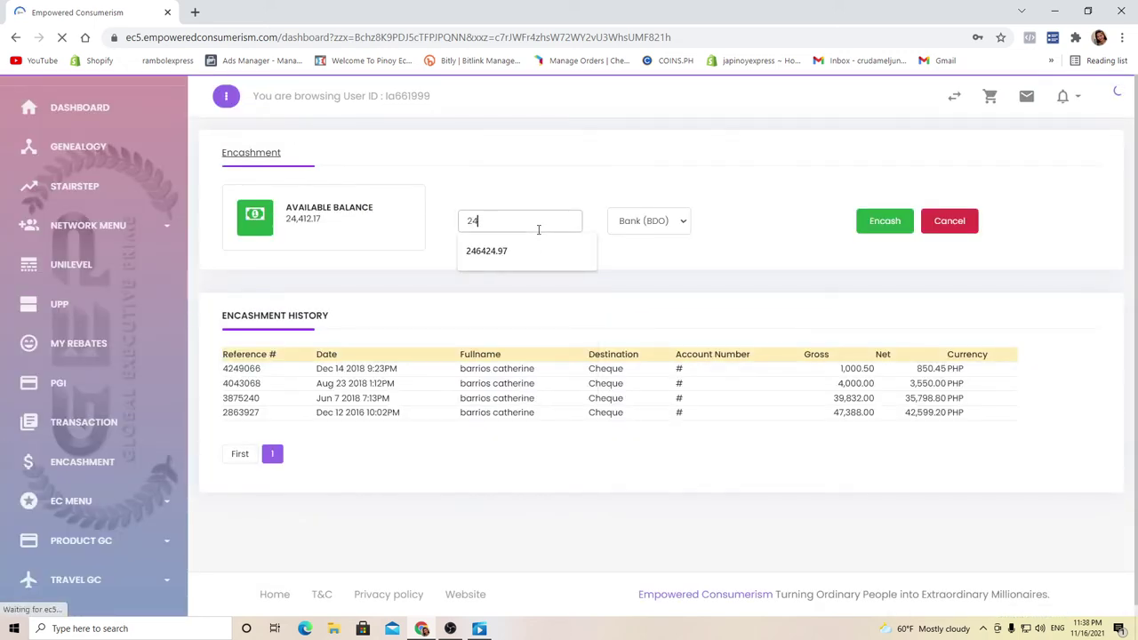
pyautogui.write('412.17')
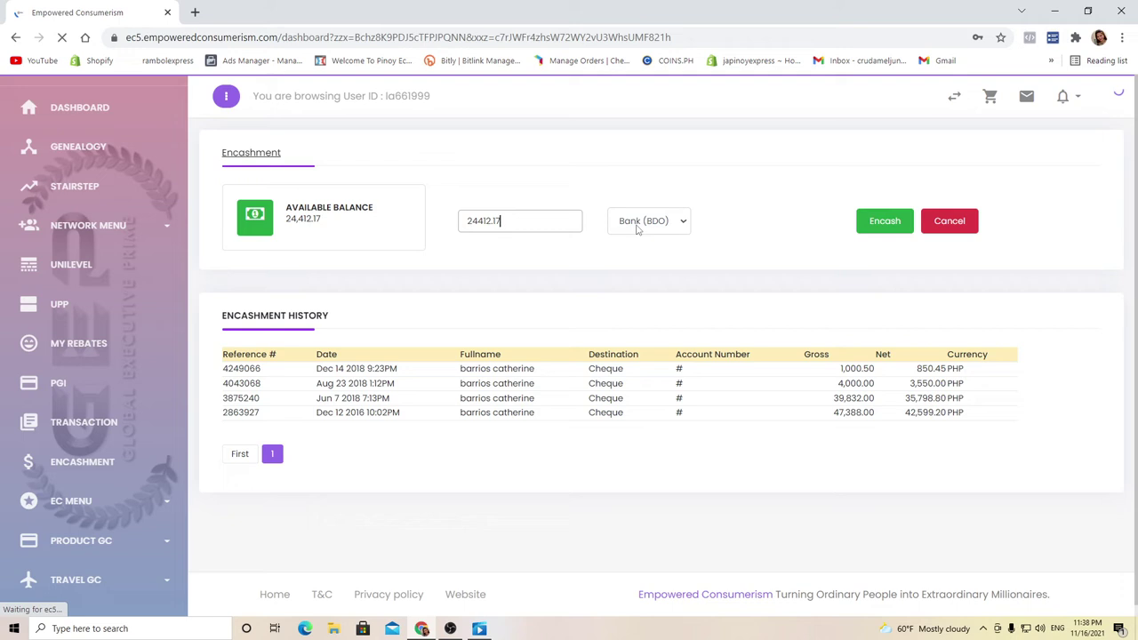
pyautogui.click(637, 224)
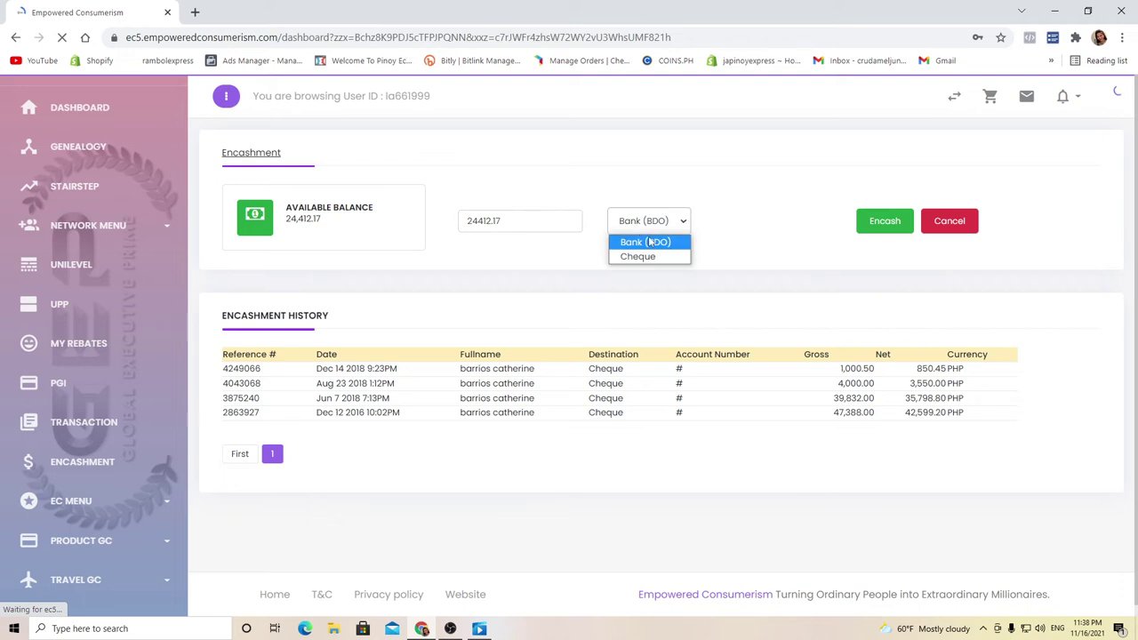
pyautogui.click(652, 243)
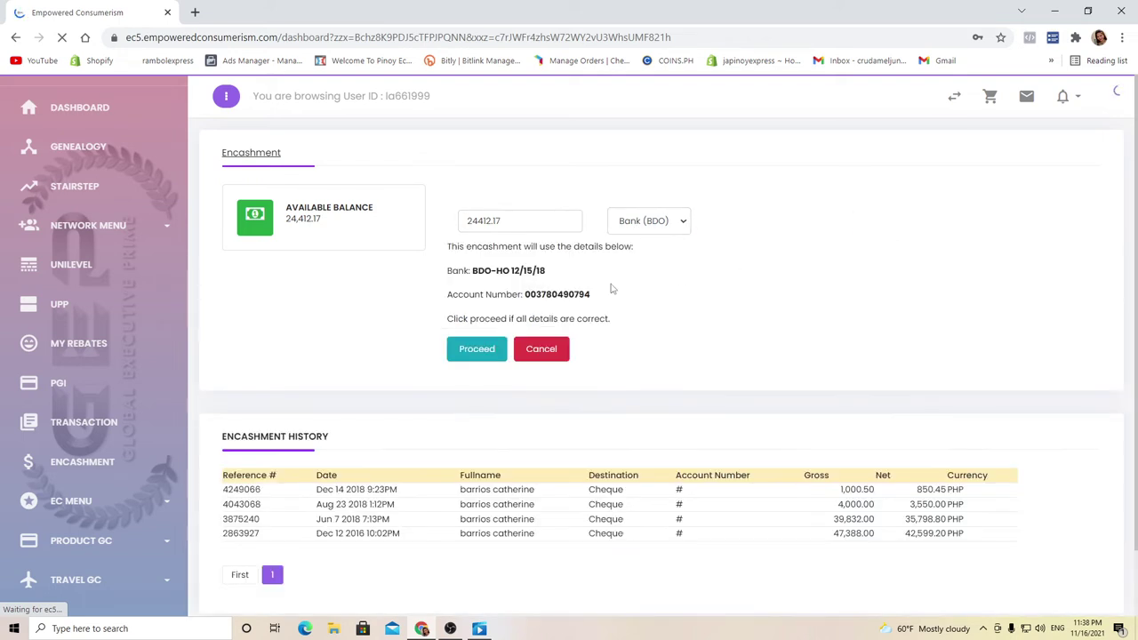
pyautogui.click(480, 351)
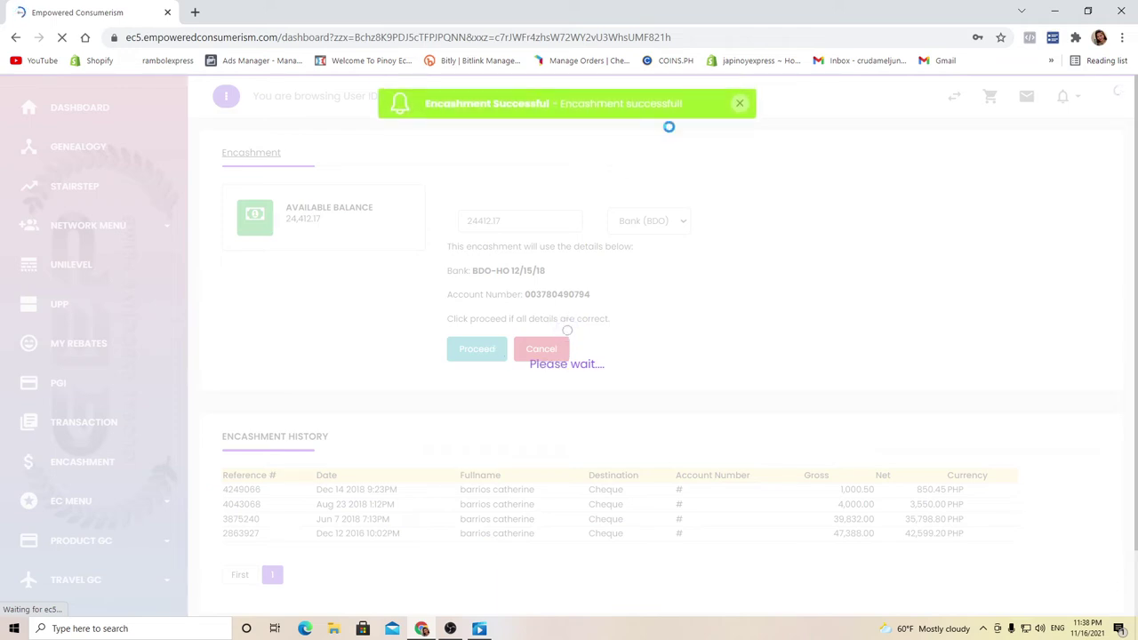
pyautogui.click(739, 103)
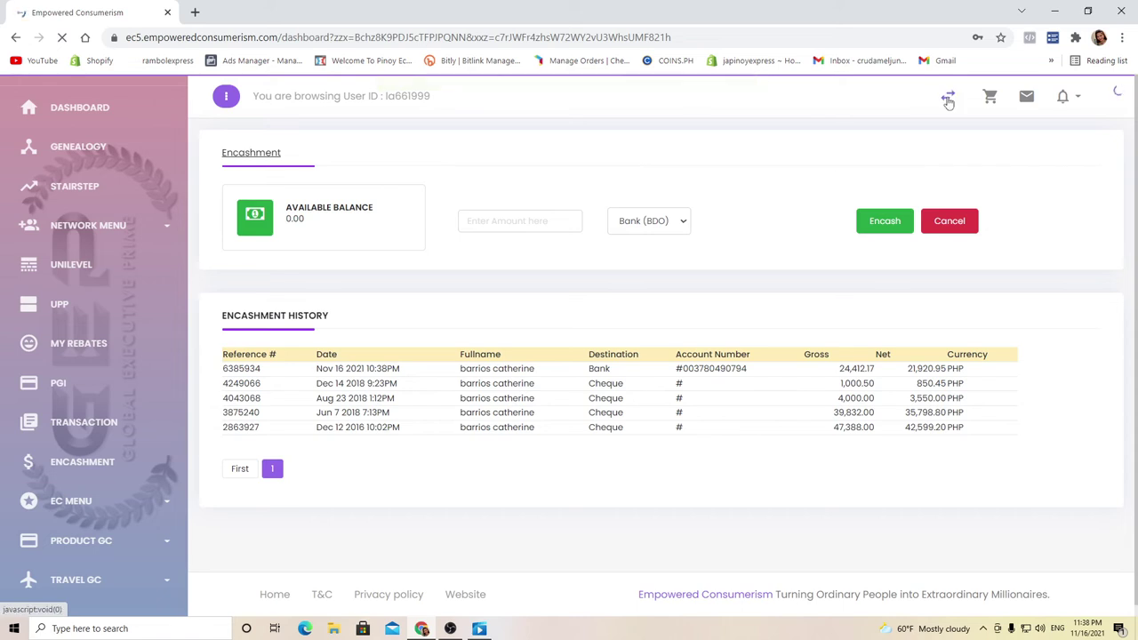
# - Switch to the seventh account in the User IDs list and open its encashment page
pyautogui.click(949, 101)
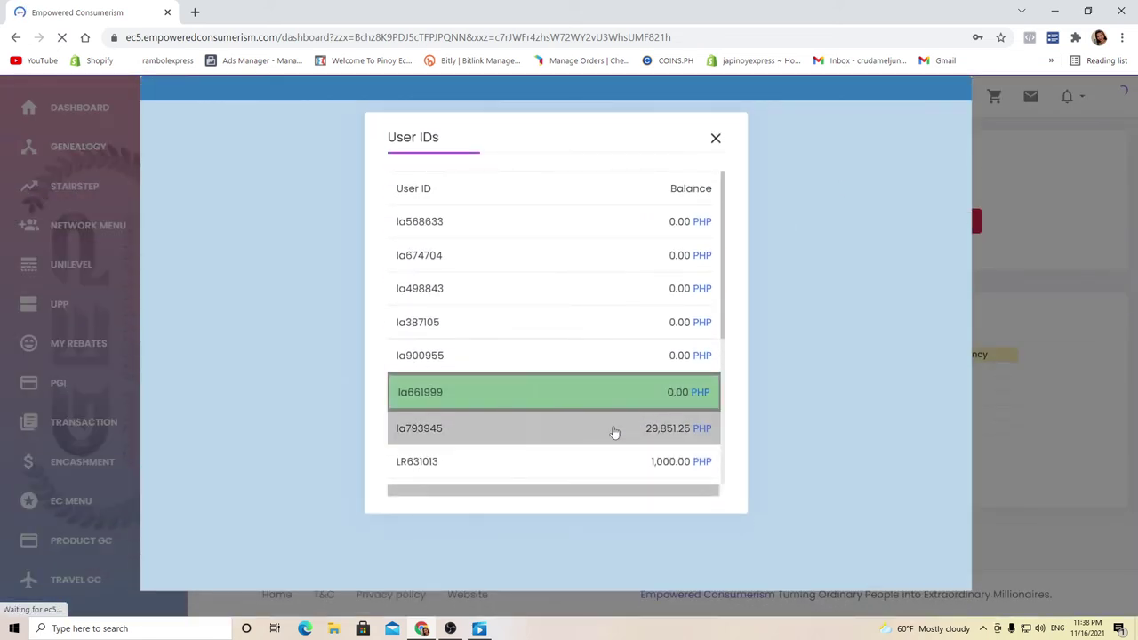
pyautogui.click(613, 430)
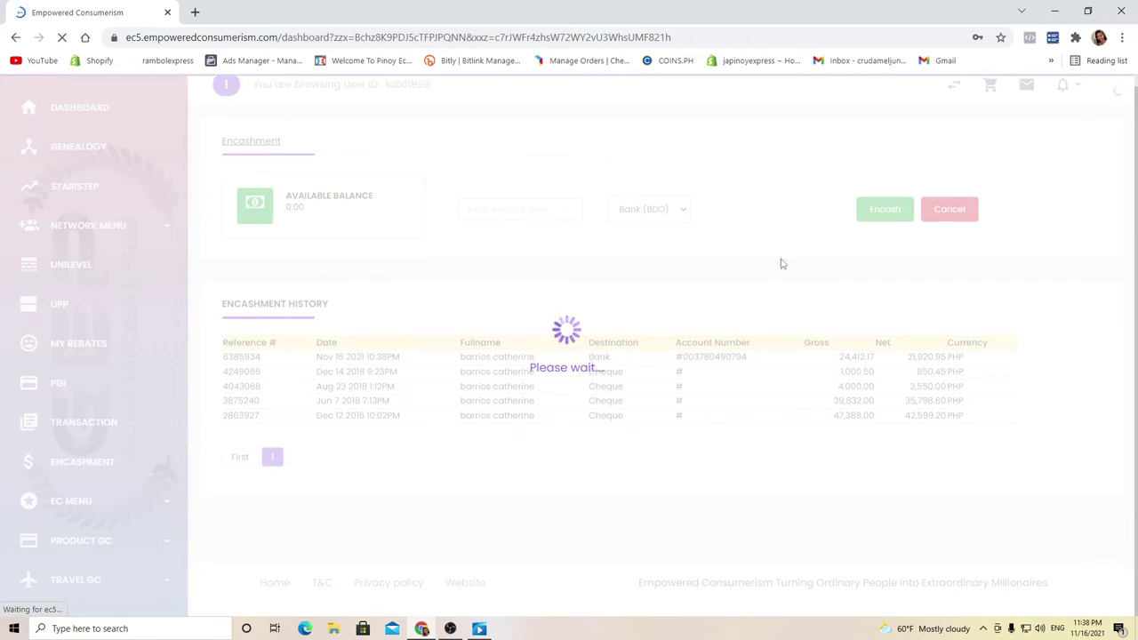
pyautogui.scroll(-3, 176, 453)
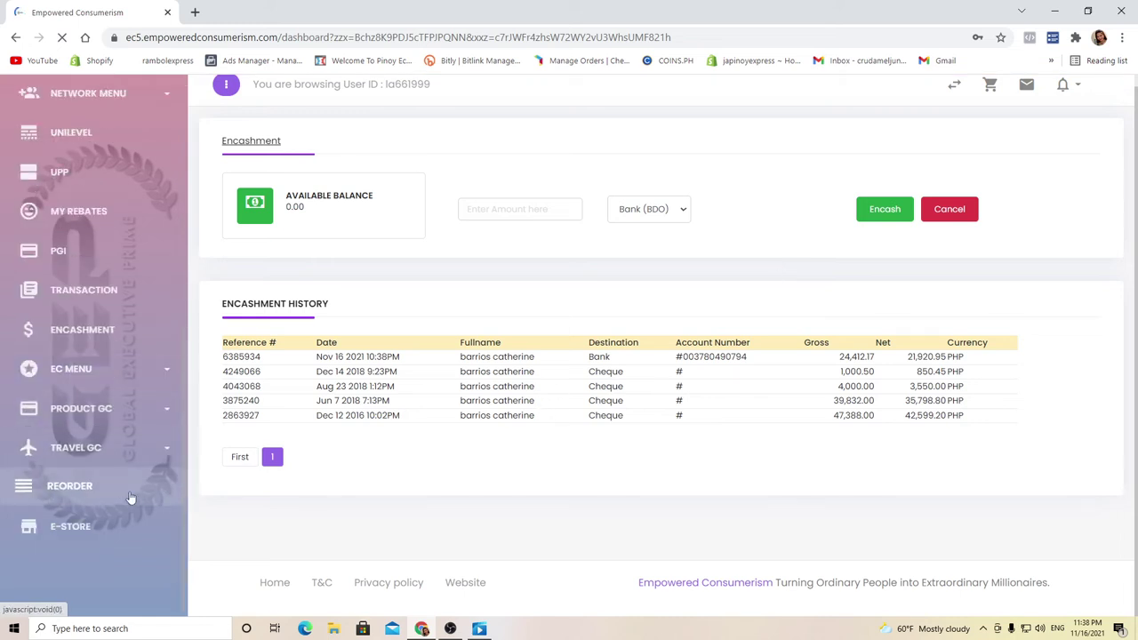
pyautogui.click(99, 330)
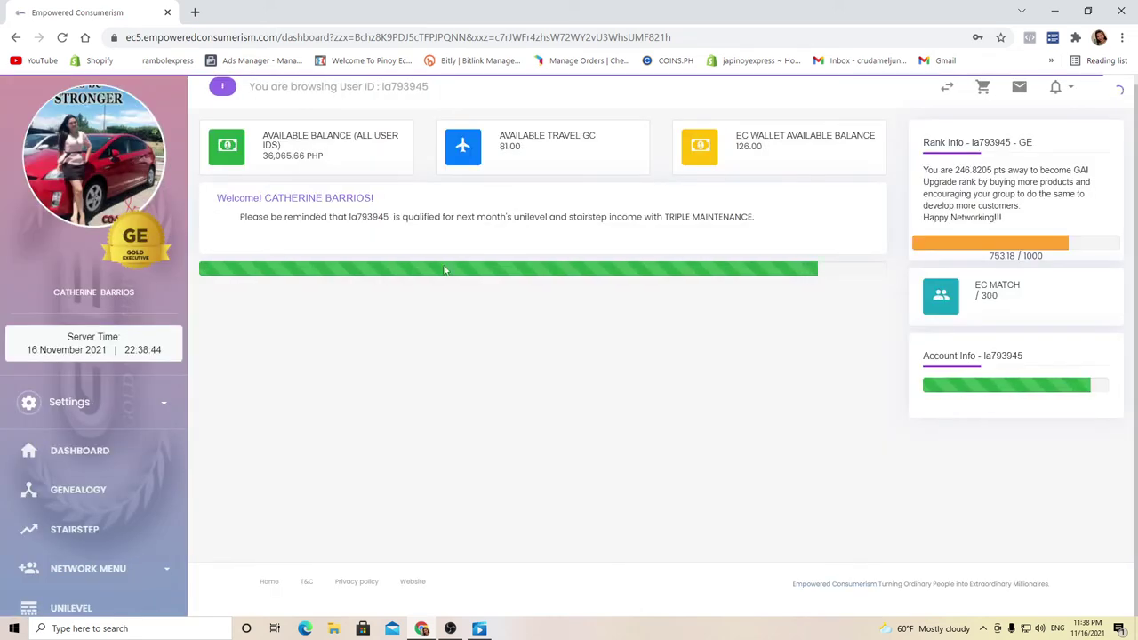
pyautogui.scroll(-3, 105, 528)
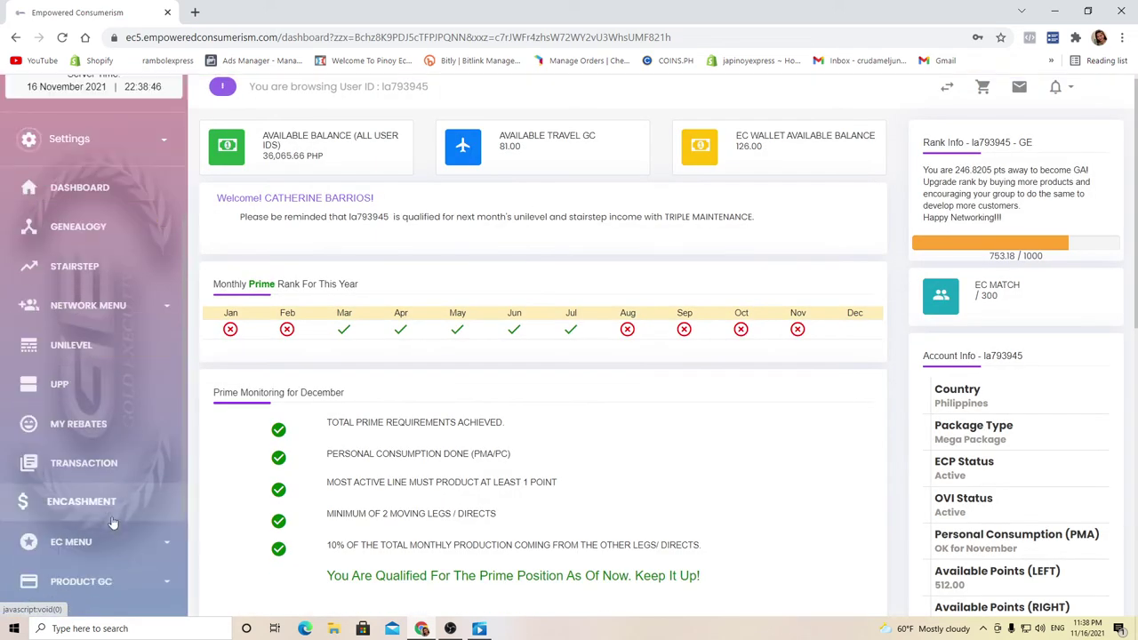
pyautogui.scroll(-1, 113, 523)
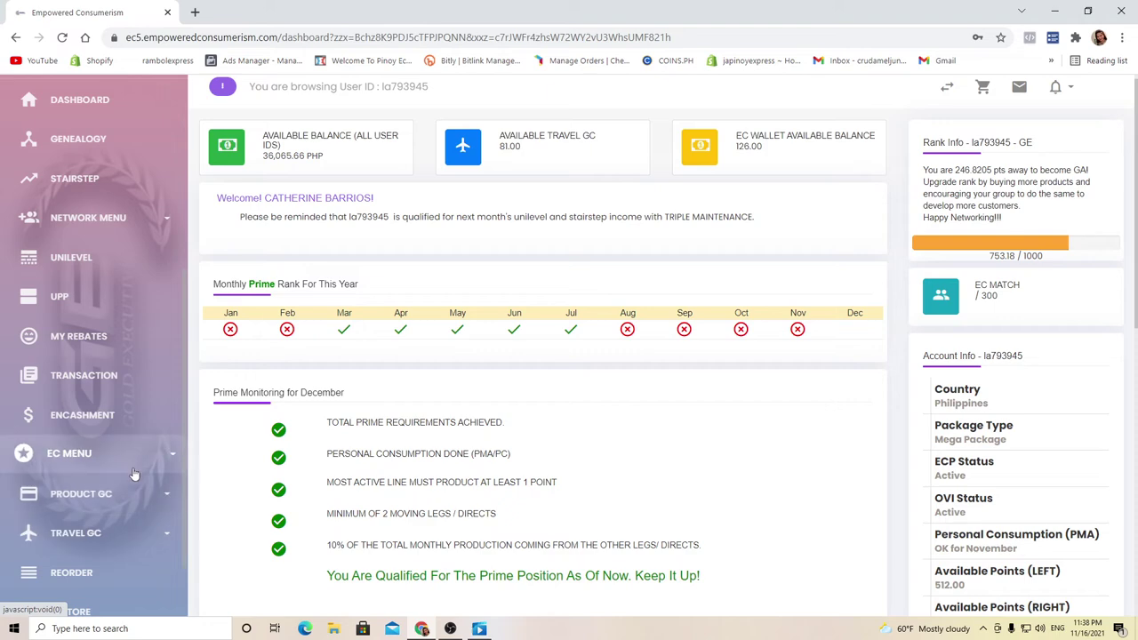
pyautogui.click(97, 415)
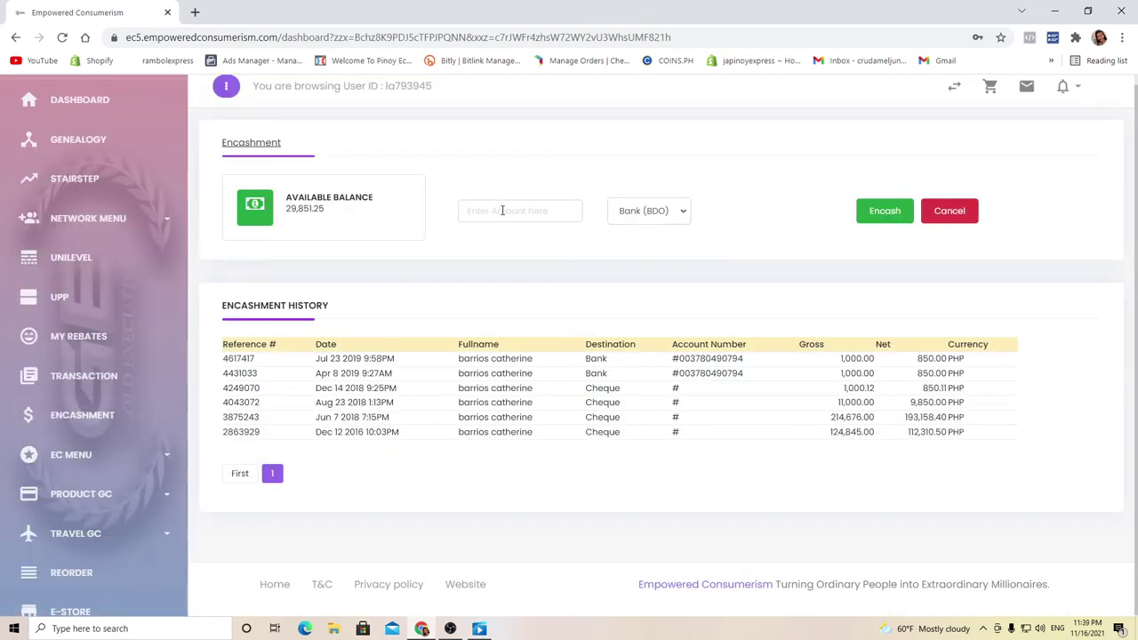
# - Encash 29851.25 from the seventh account to Bank (BDO), proceed with the shown bank details and dismiss the notification
pyautogui.click(502, 211)
pyautogui.write('29851.25')
pyautogui.click(636, 214)
pyautogui.click(643, 231)
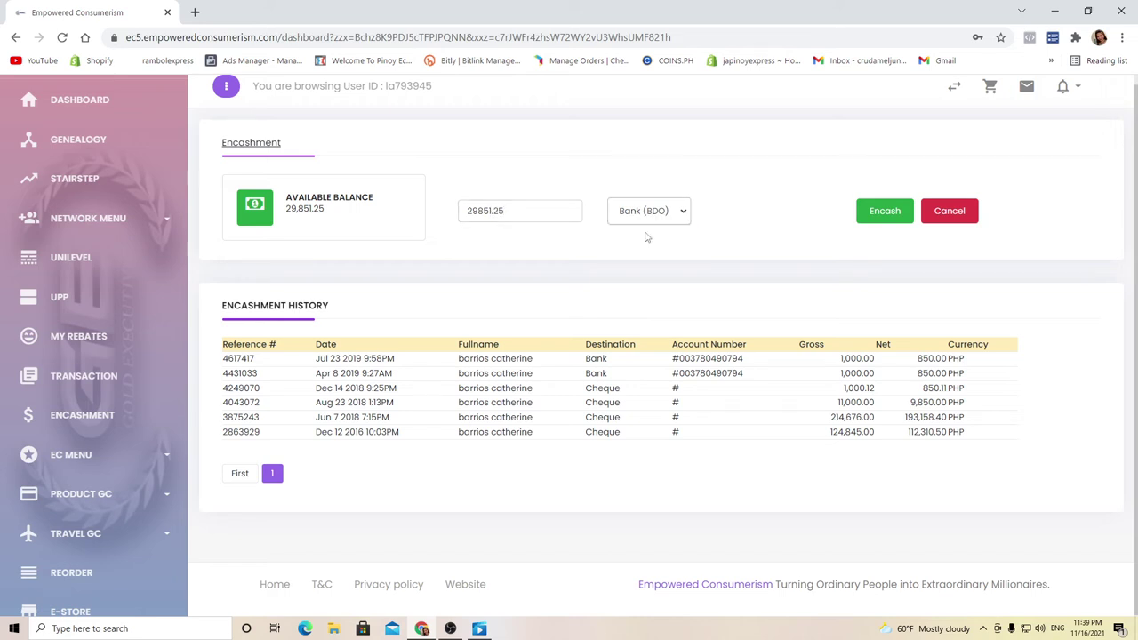
pyautogui.click(882, 218)
pyautogui.click(485, 339)
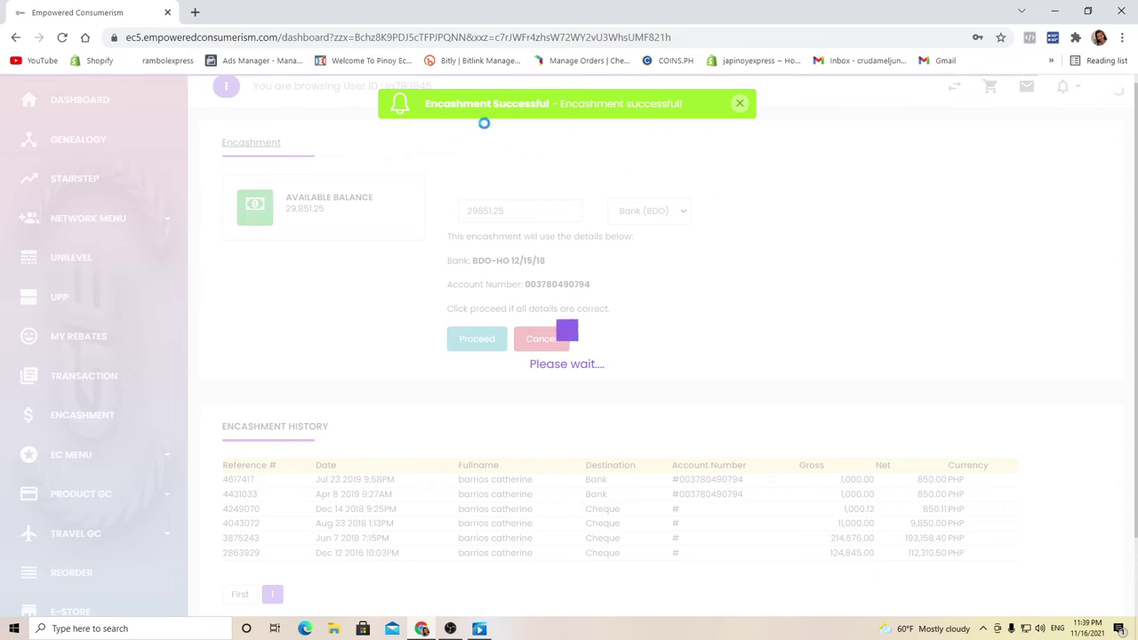
pyautogui.click(738, 104)
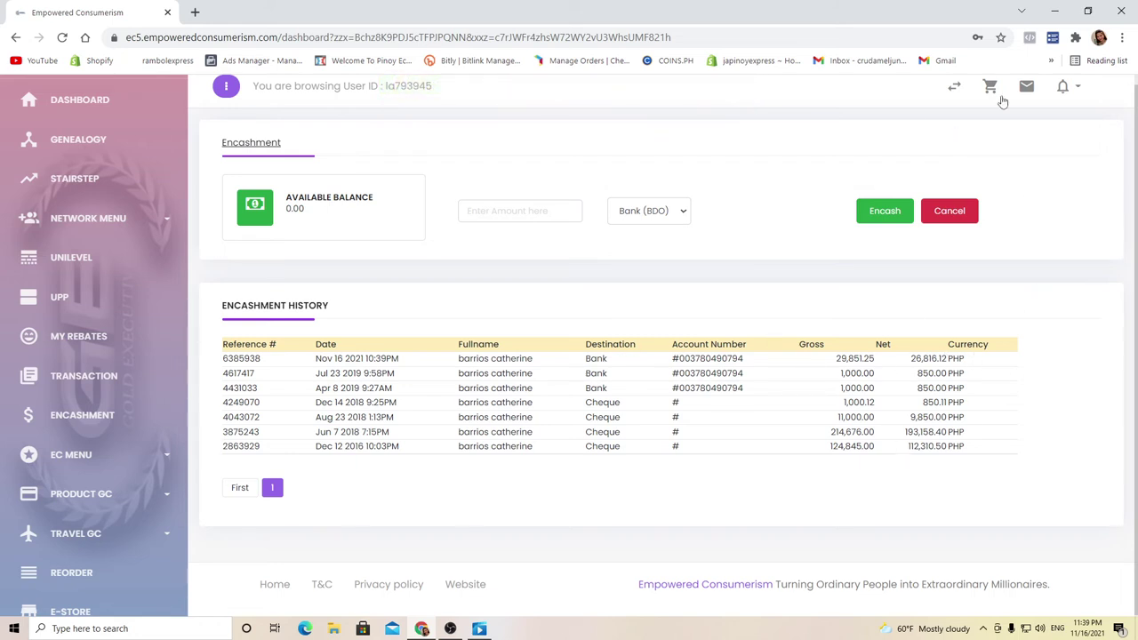
# - Switch to the eighth account in the User IDs list and open its encashment page
pyautogui.click(954, 86)
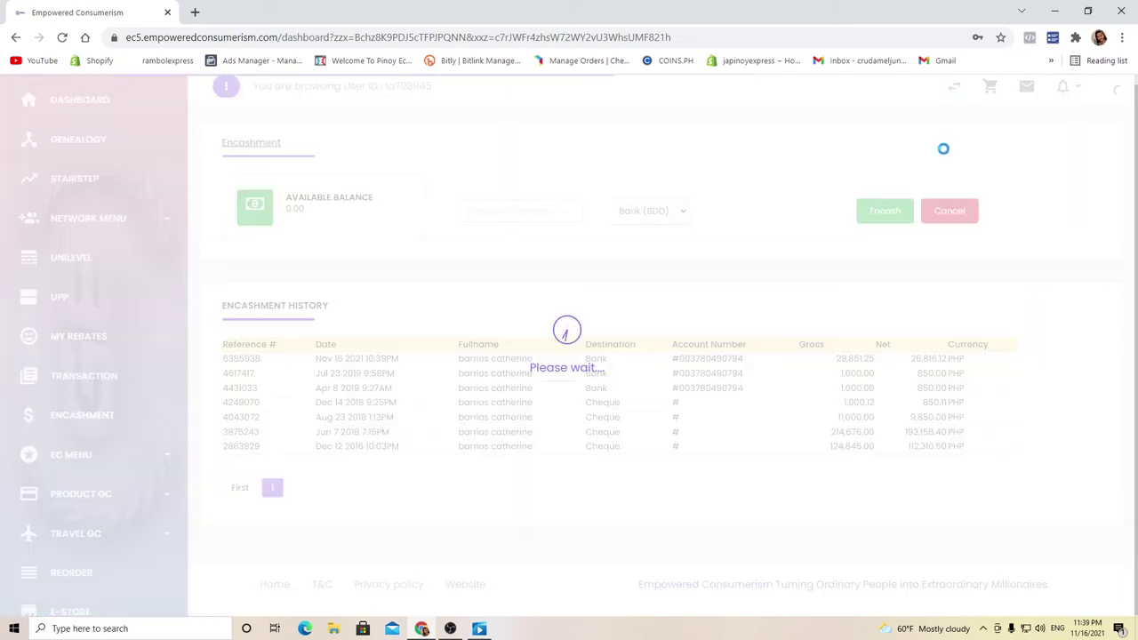
pyautogui.scroll(-2, 658, 391)
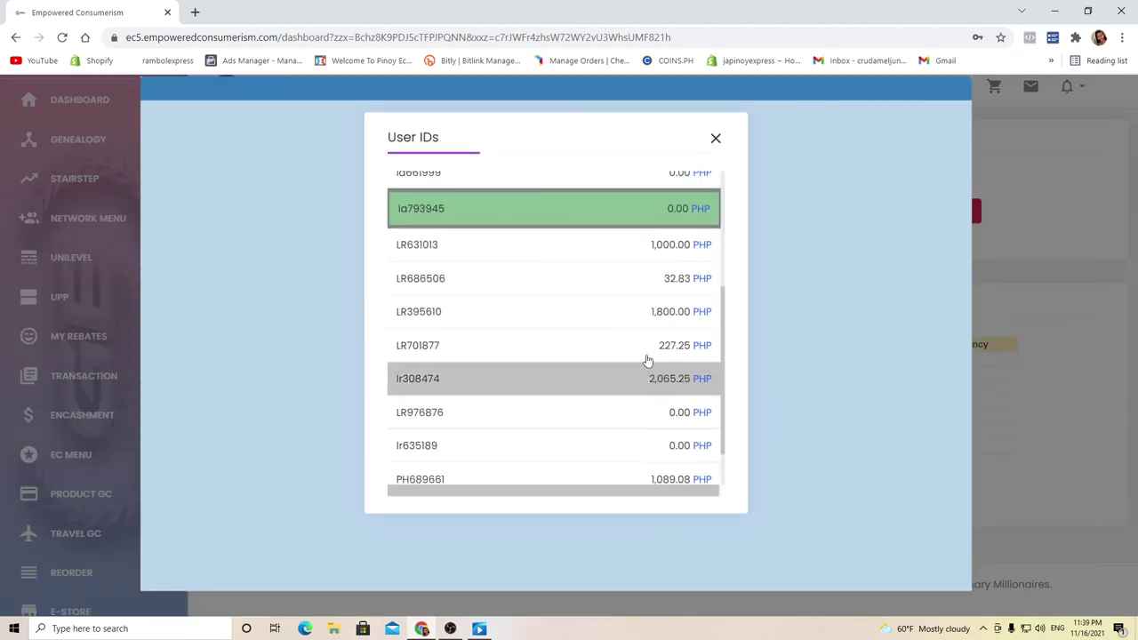
pyautogui.click(618, 242)
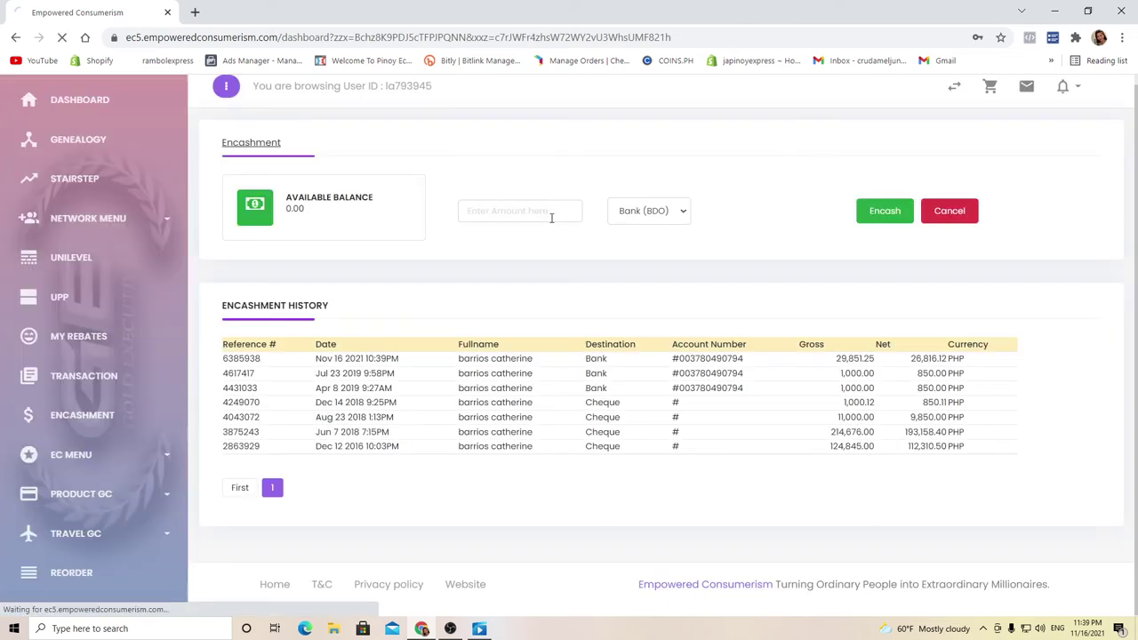
pyautogui.click(551, 217)
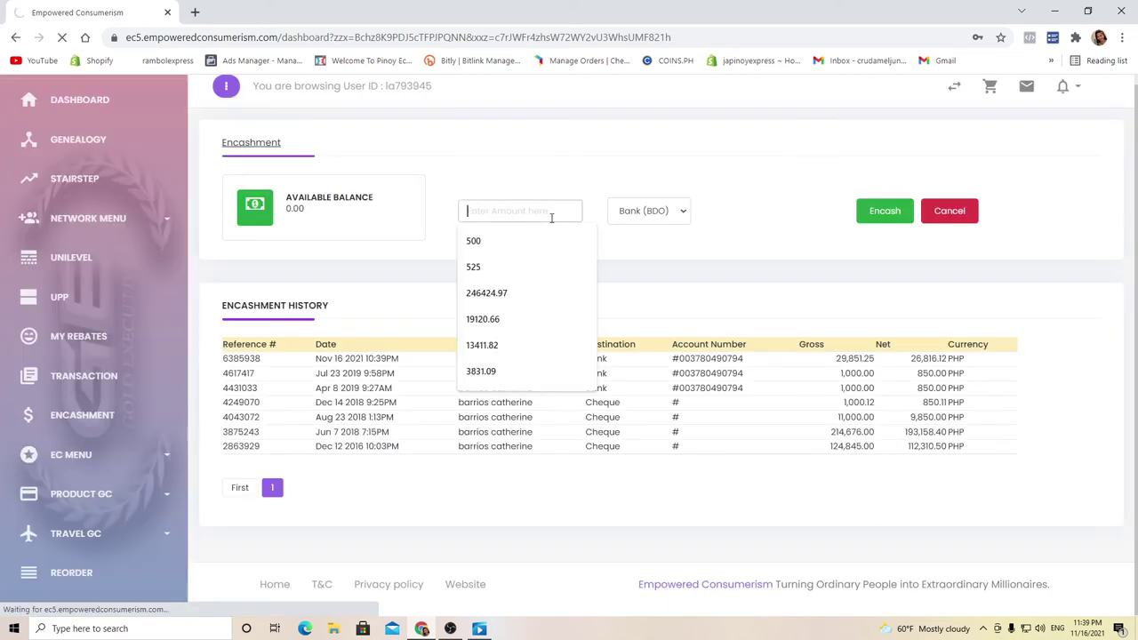
pyautogui.click(116, 409)
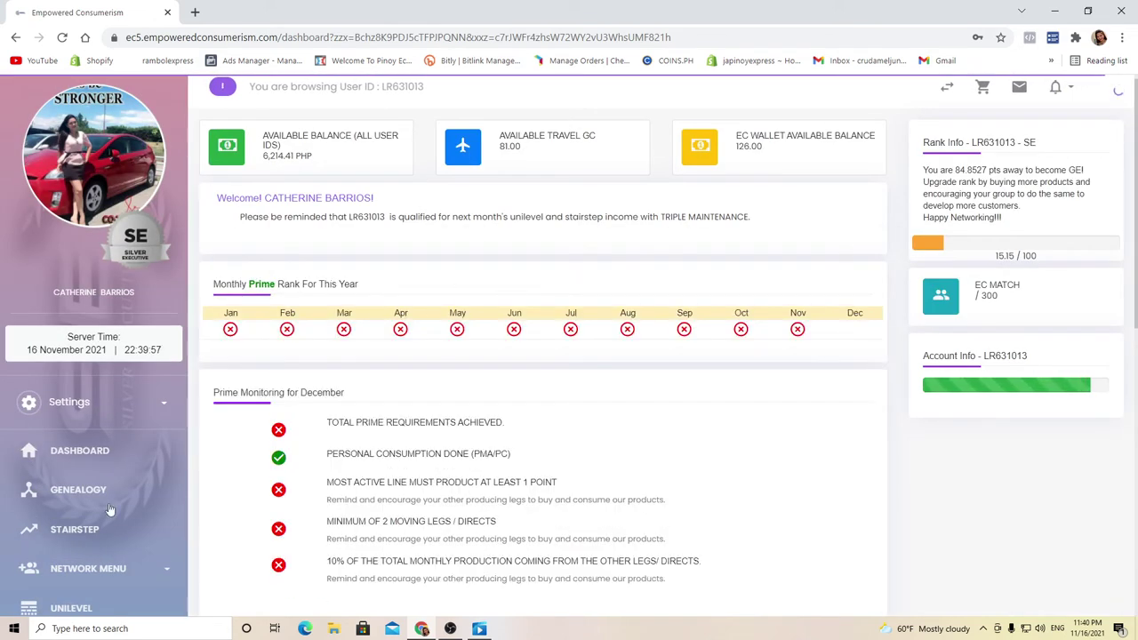
pyautogui.scroll(-3, 89, 487)
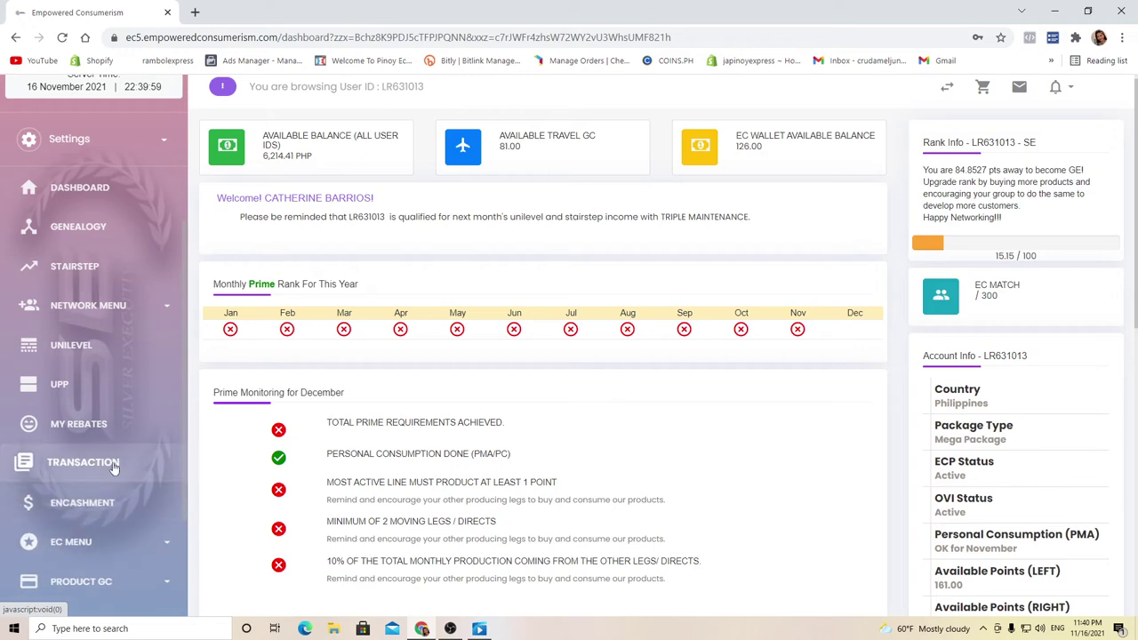
pyautogui.click(101, 500)
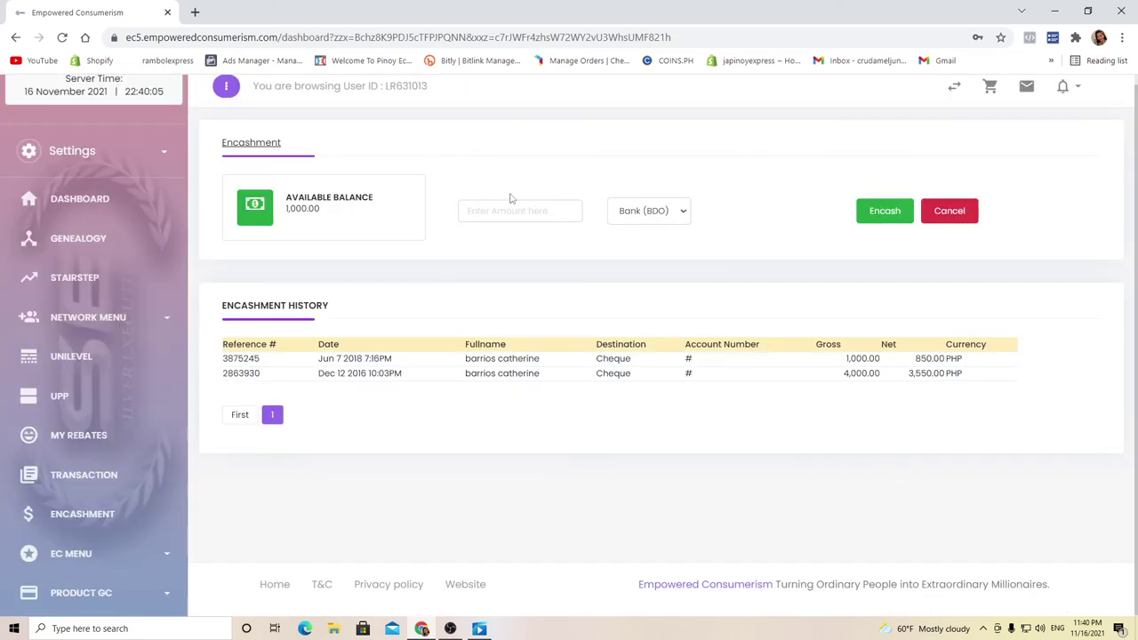
# - Encash 1000 from the eighth account to Bank (BDO) and proceed with the shown bank details
pyautogui.click(509, 213)
pyautogui.write('1000')
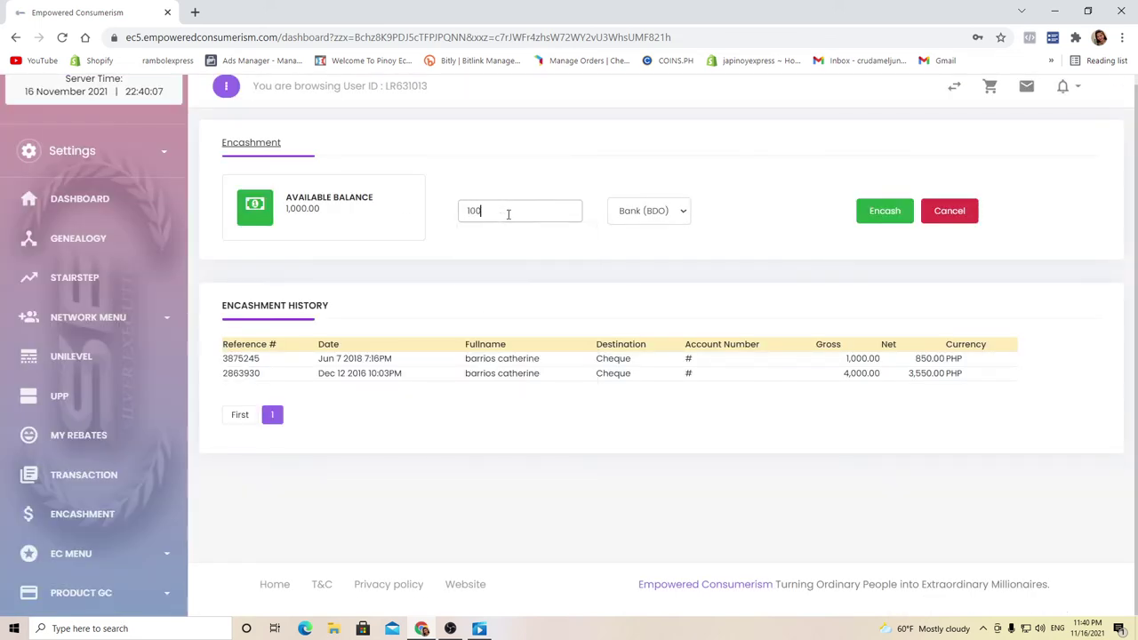
pyautogui.click(663, 218)
pyautogui.click(665, 235)
pyautogui.click(893, 211)
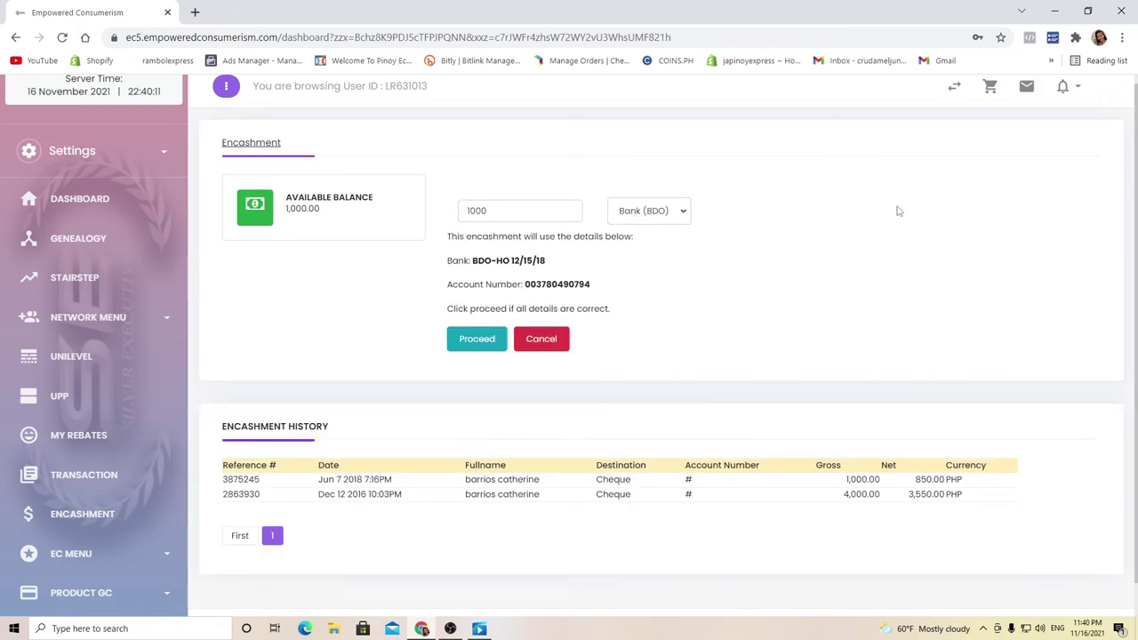
pyautogui.click(484, 336)
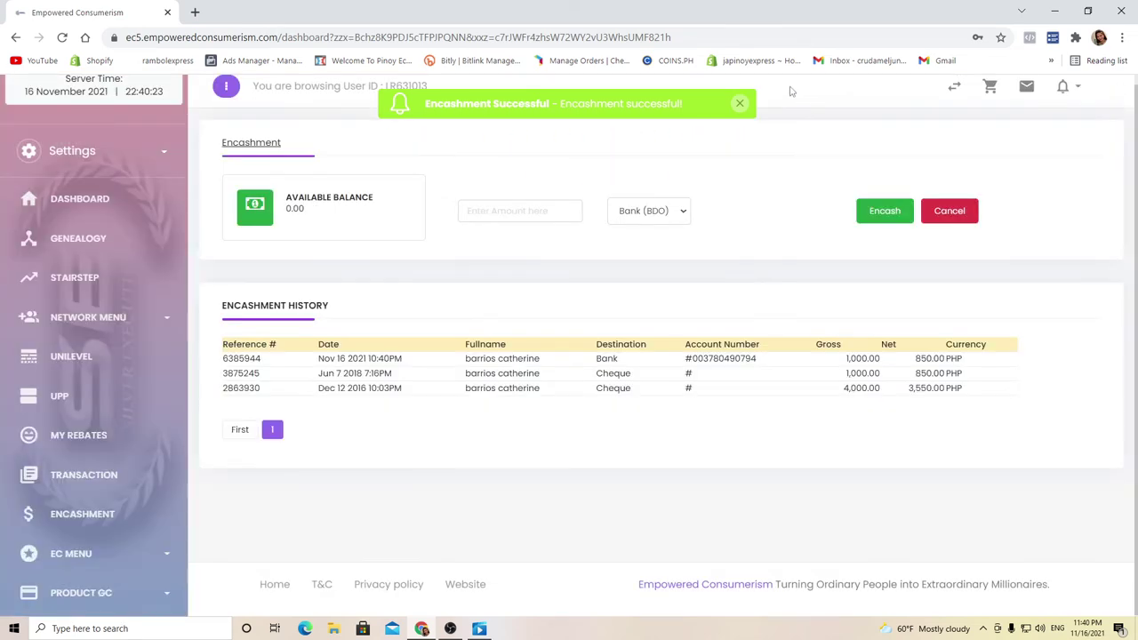
# - Switch to the tenth account in the User IDs list, skipping the ninth, and open its encashment page
pyautogui.click(953, 86)
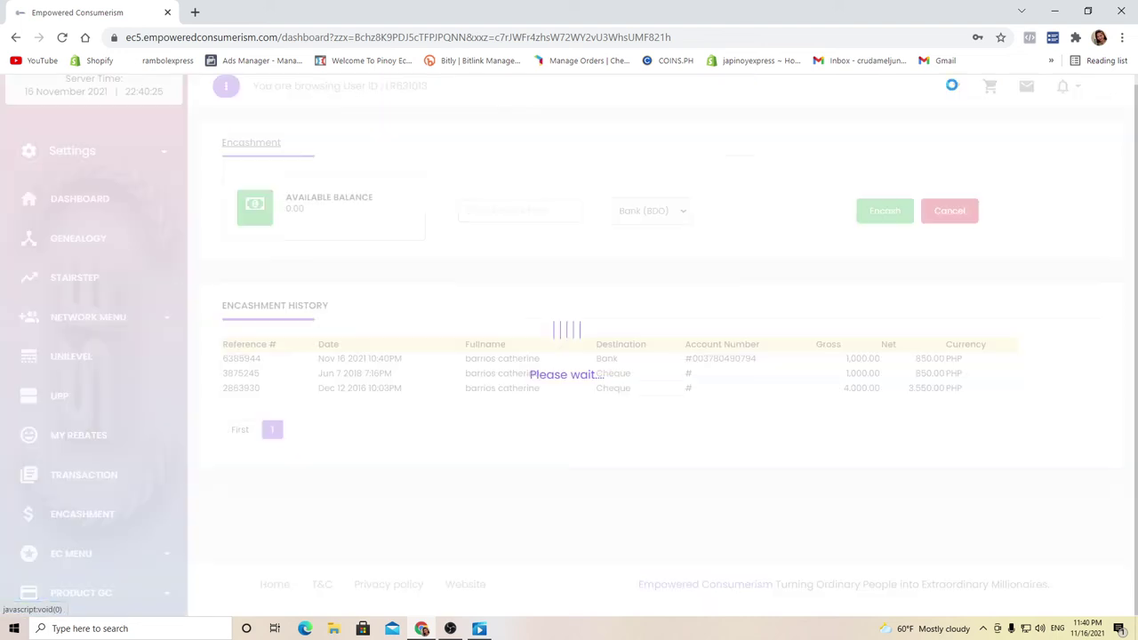
pyautogui.scroll(-3, 622, 400)
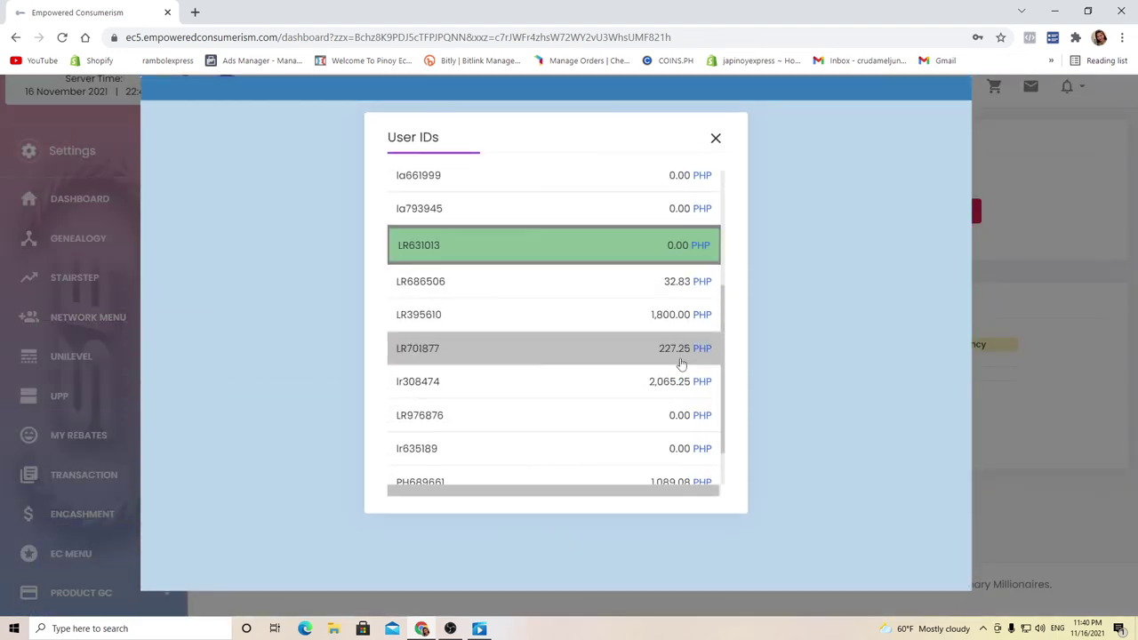
pyautogui.click(631, 257)
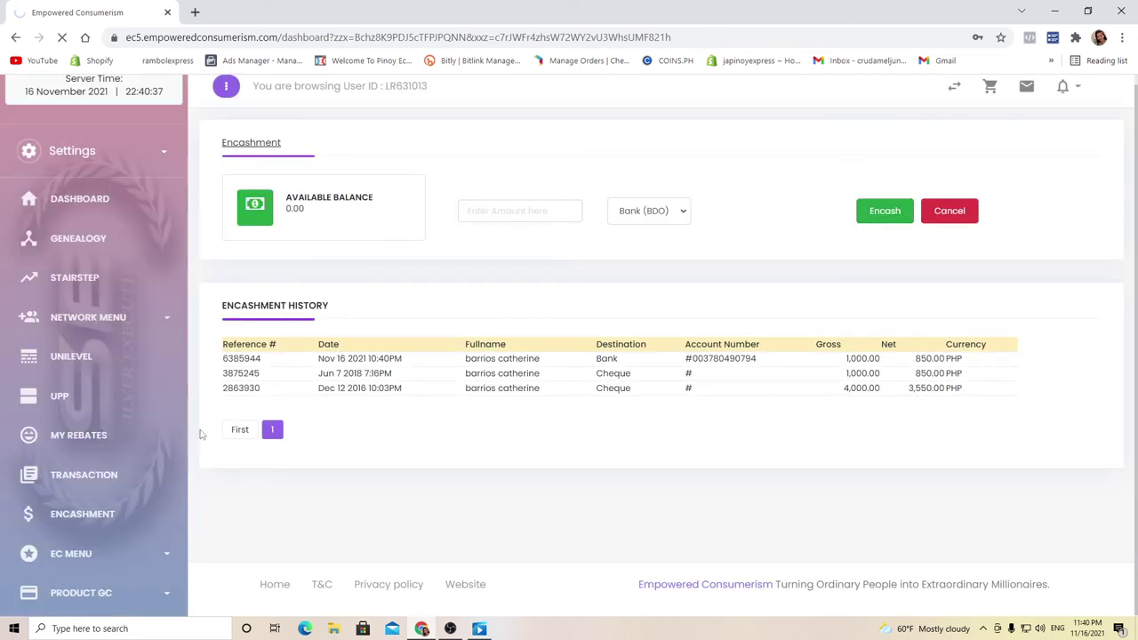
pyautogui.scroll(-1, 125, 524)
pyautogui.click(84, 429)
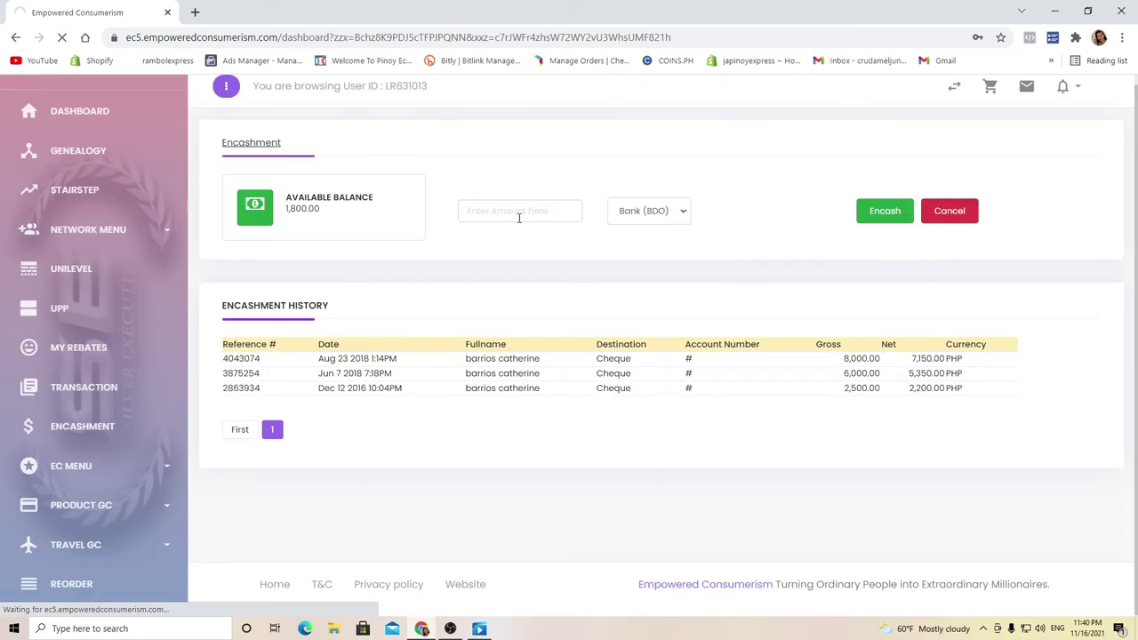
pyautogui.click(522, 213)
pyautogui.write('180')
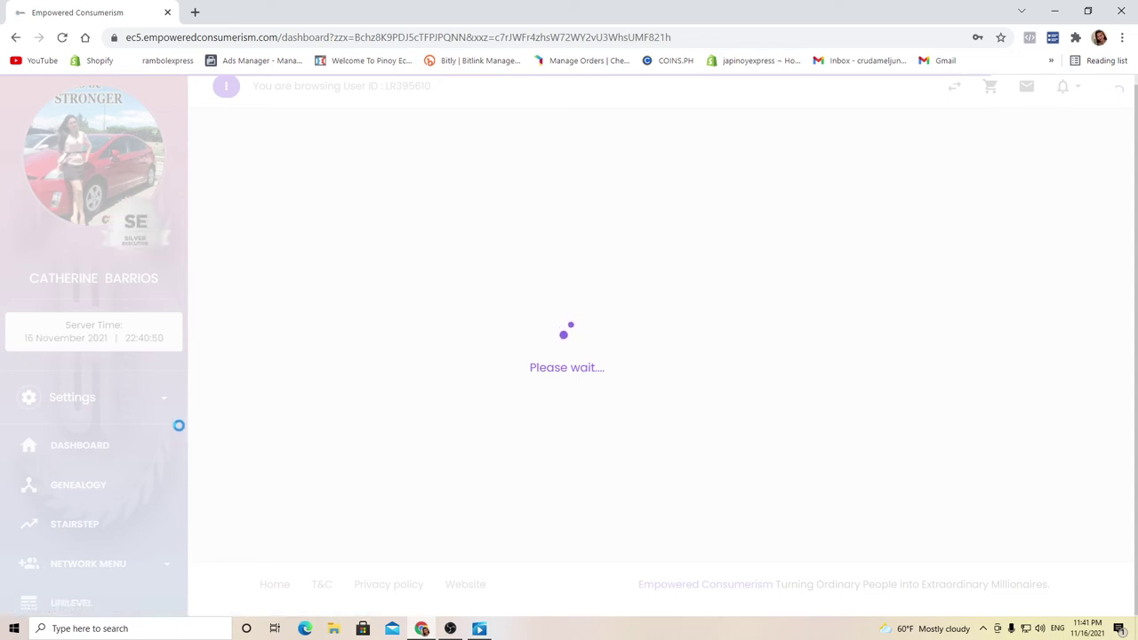
pyautogui.scroll(-3, 112, 511)
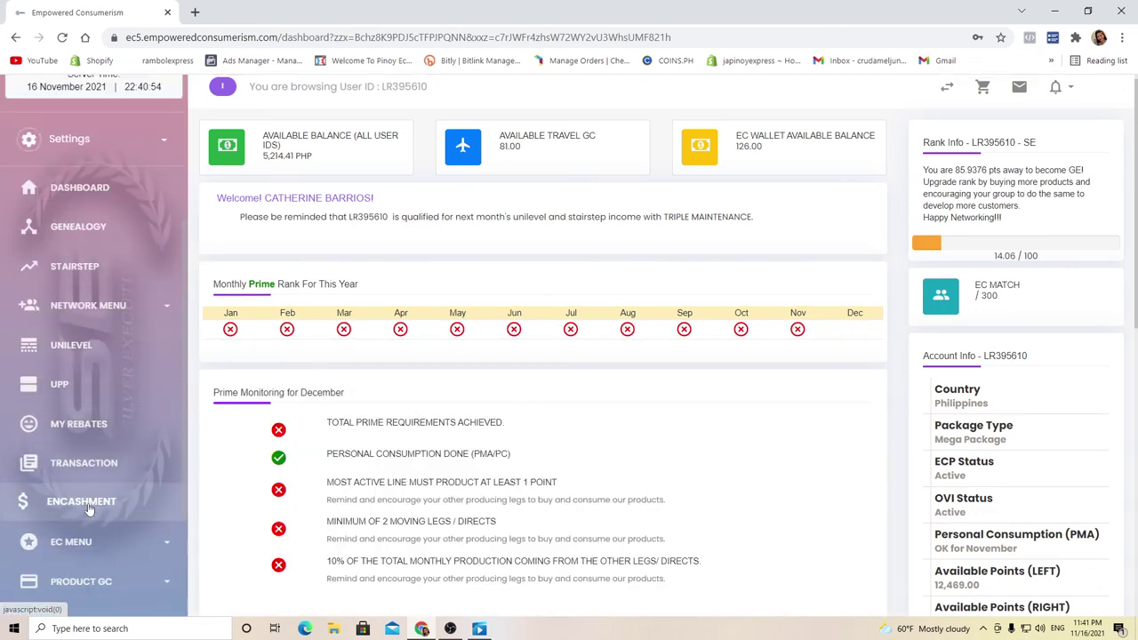
pyautogui.click(89, 509)
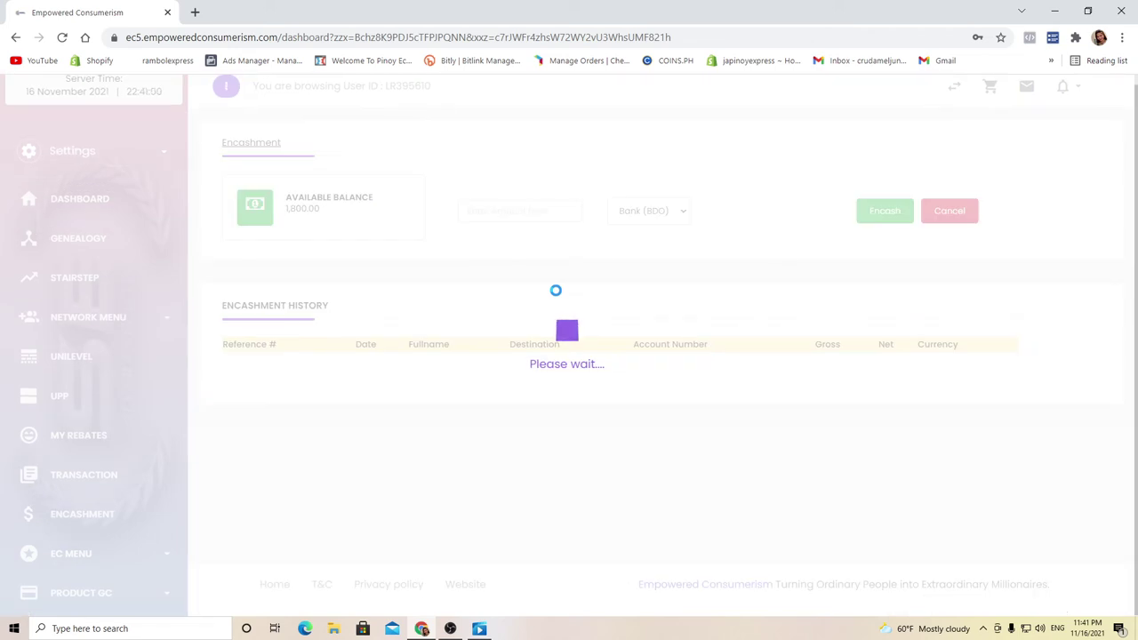
# - Encash 1800 from the tenth account to Bank (BDO), proceed with the shown bank details and dismiss the notification
pyautogui.click(525, 211)
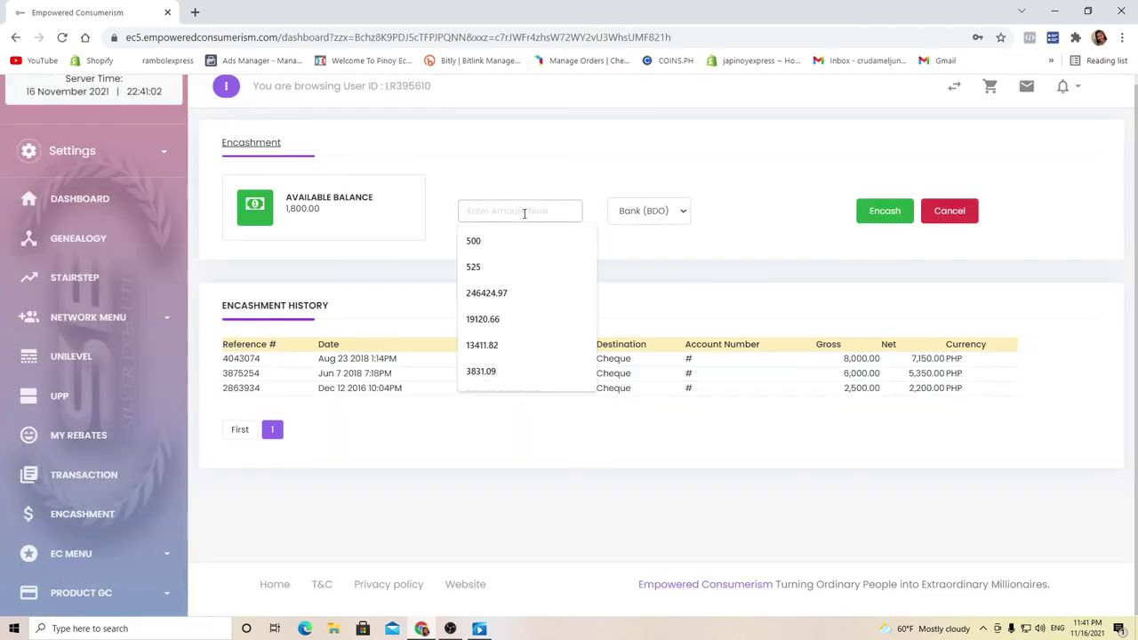
pyautogui.write('1800')
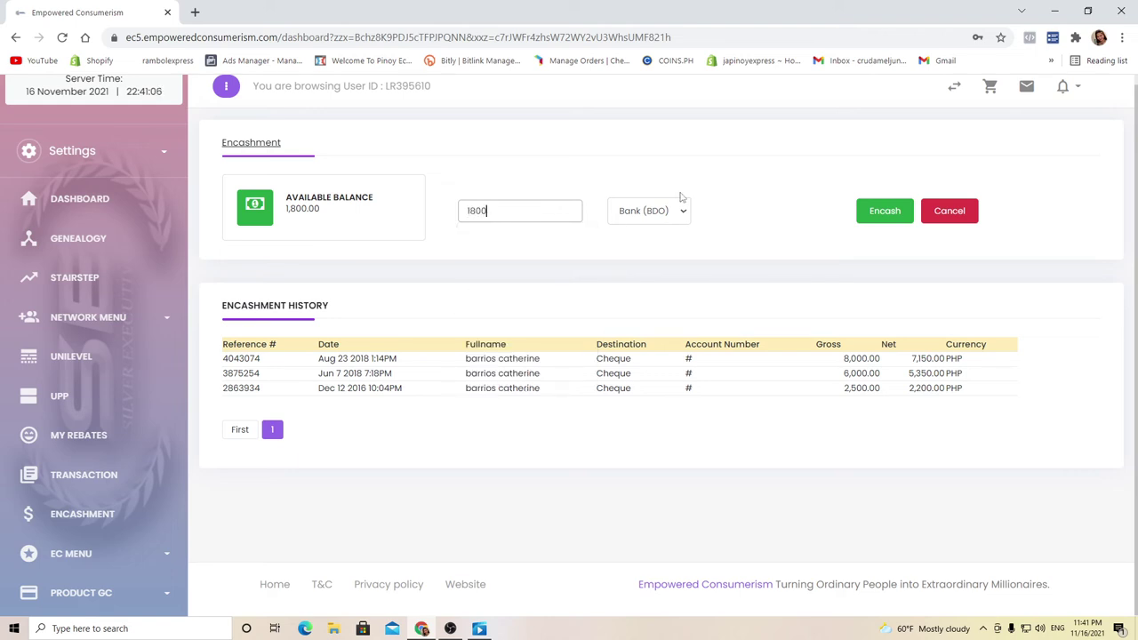
pyautogui.click(665, 218)
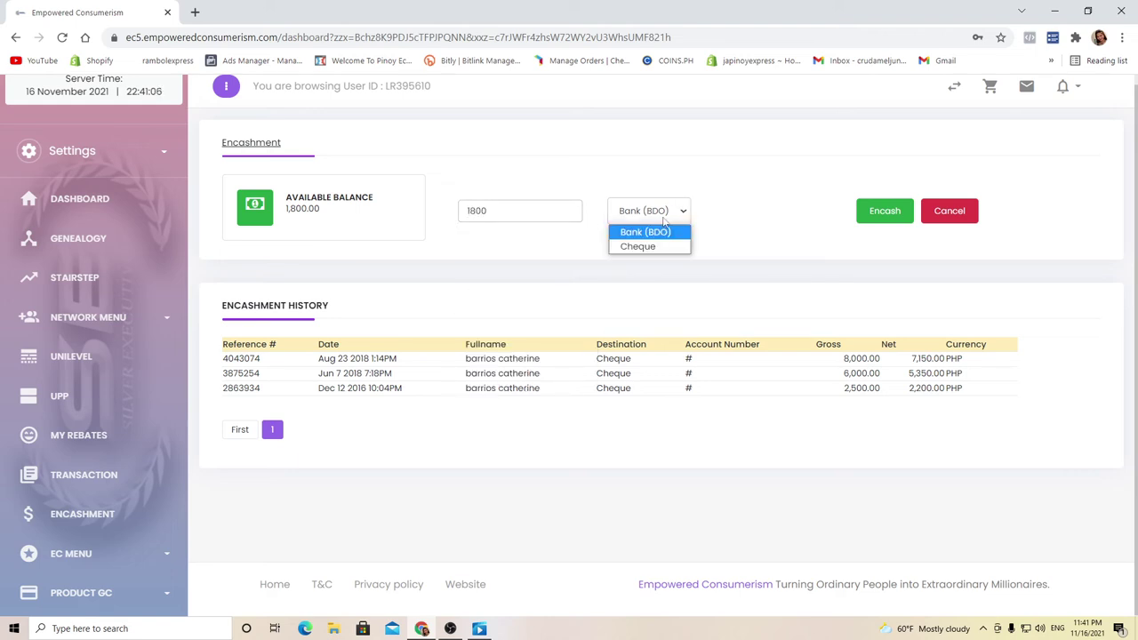
pyautogui.click(663, 229)
pyautogui.click(885, 216)
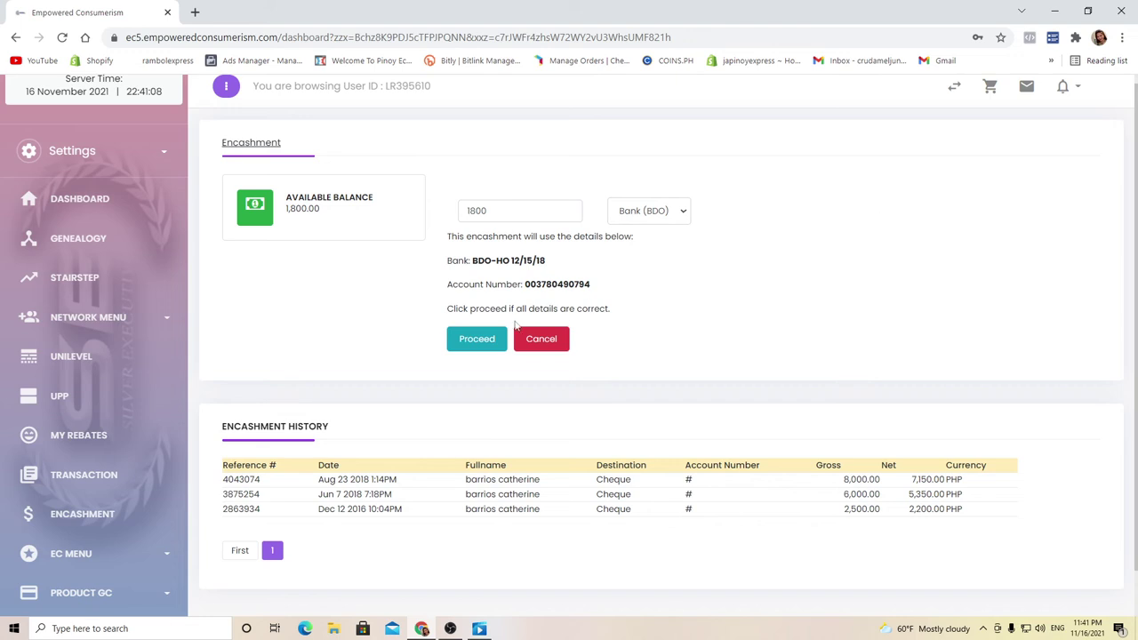
pyautogui.click(480, 338)
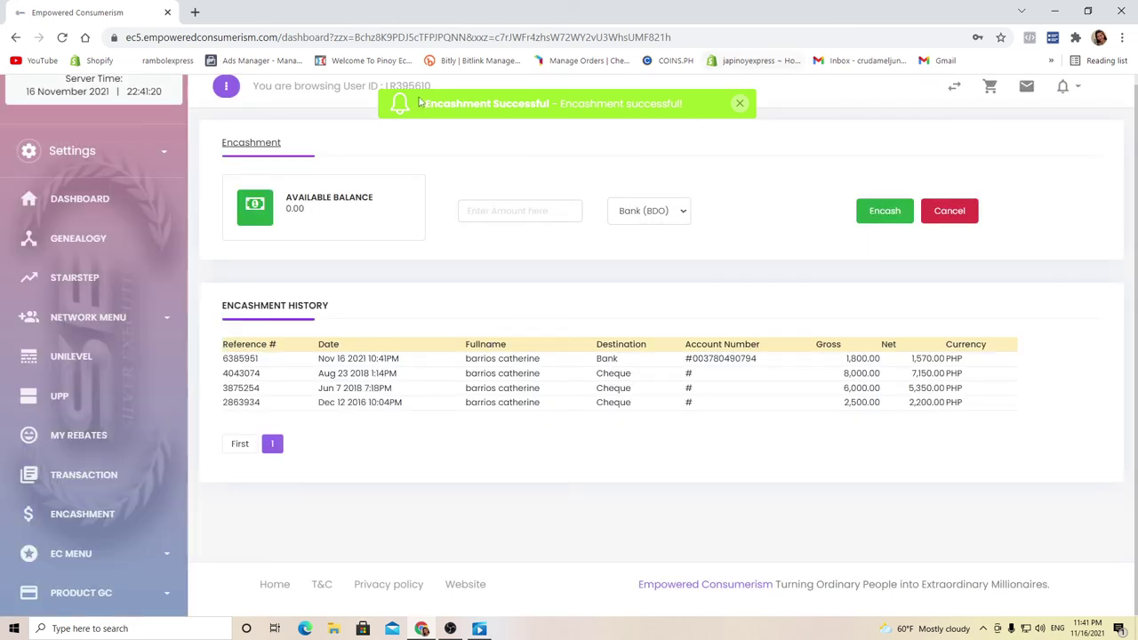
pyautogui.click(740, 104)
# - Switch to the twelfth account in the User IDs list, skipping the eleventh, and open its encashment page
pyautogui.click(954, 87)
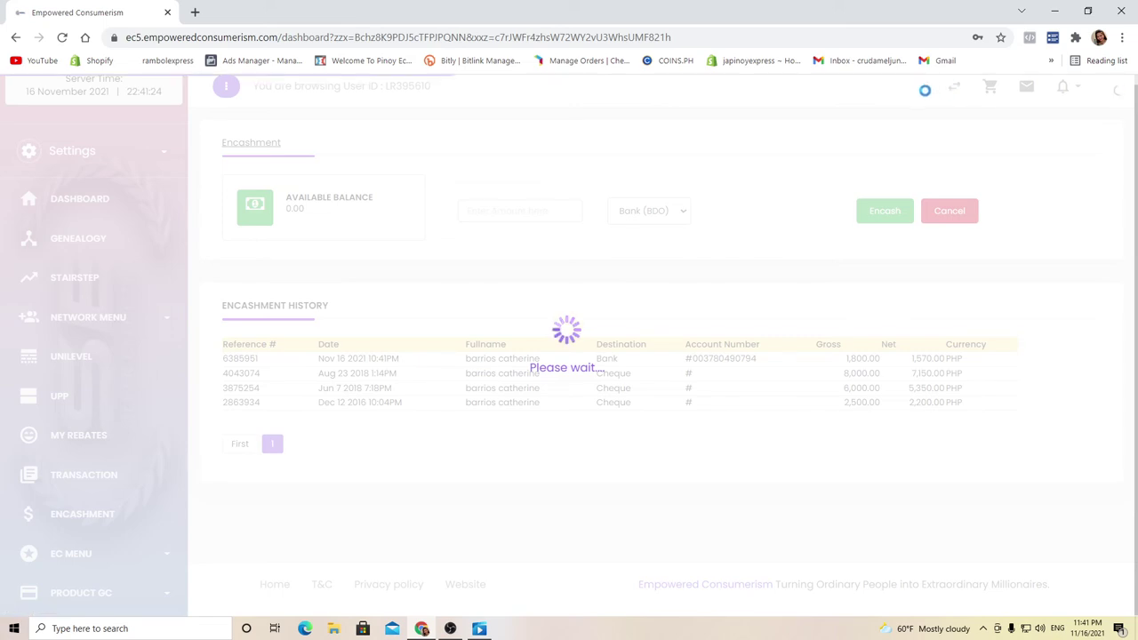
pyautogui.scroll(-3, 711, 418)
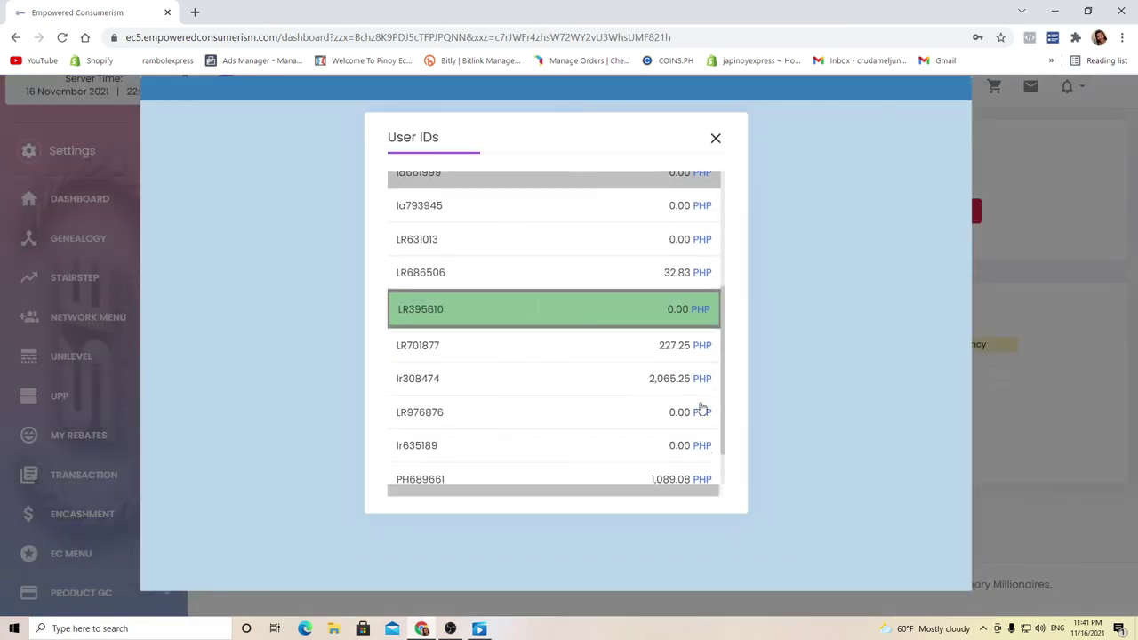
pyautogui.scroll(-1, 701, 409)
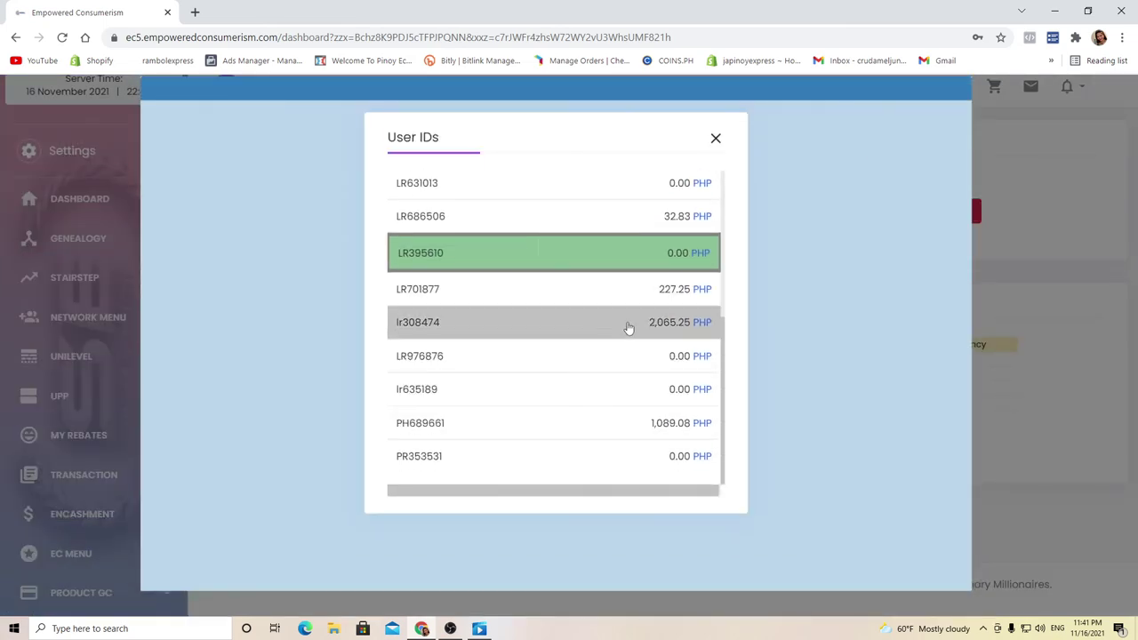
pyautogui.click(627, 328)
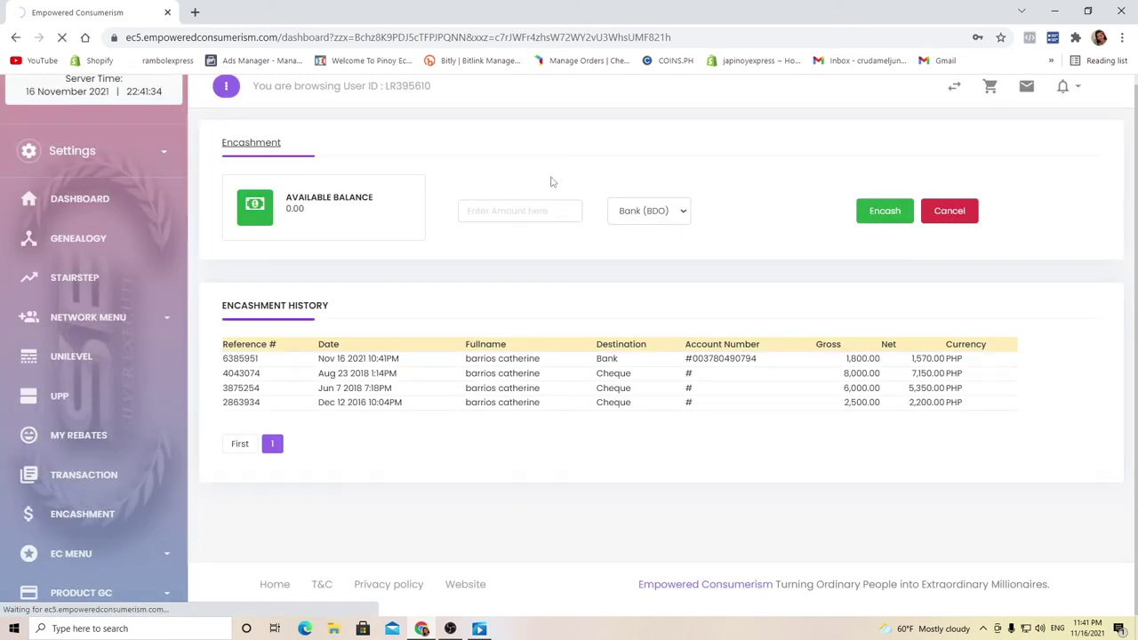
pyautogui.scroll(-2, 87, 346)
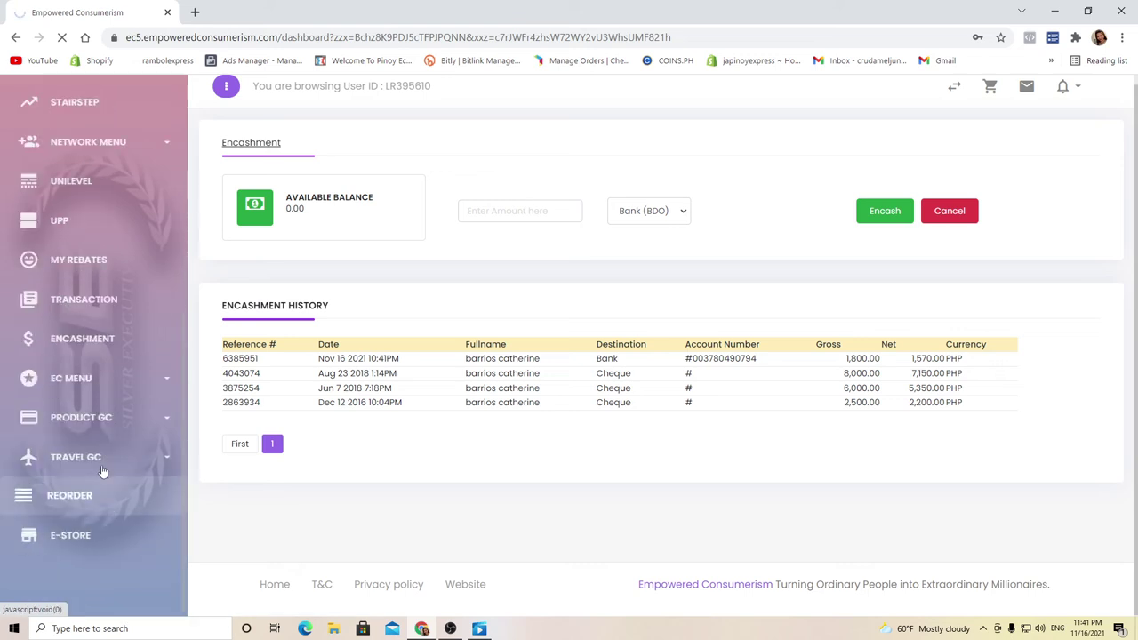
pyautogui.click(85, 343)
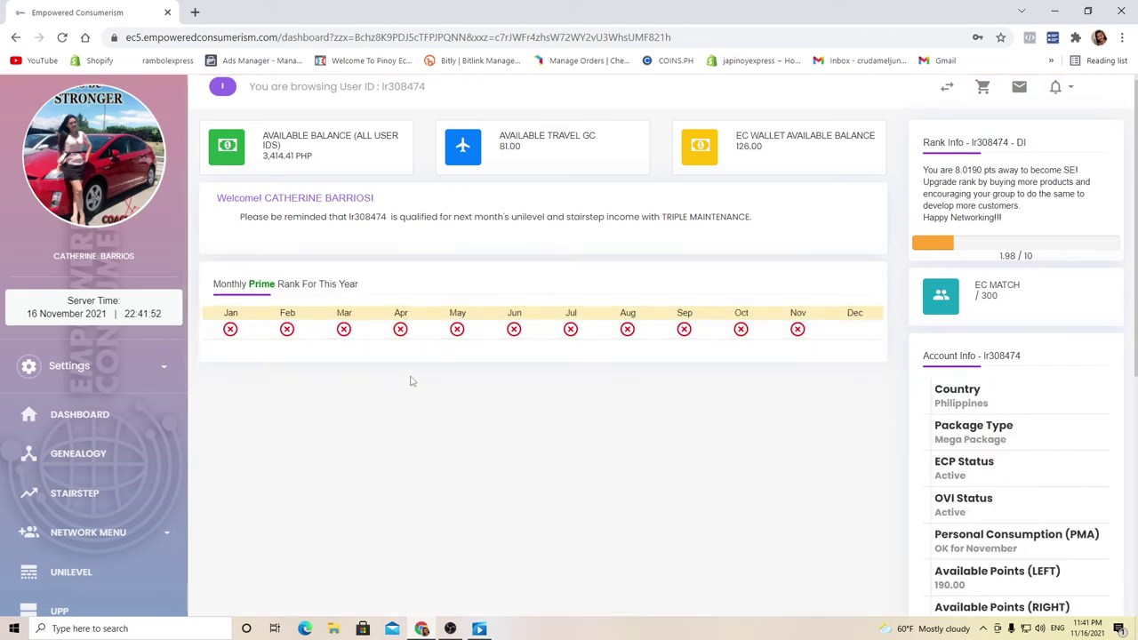
pyautogui.scroll(-2, 127, 481)
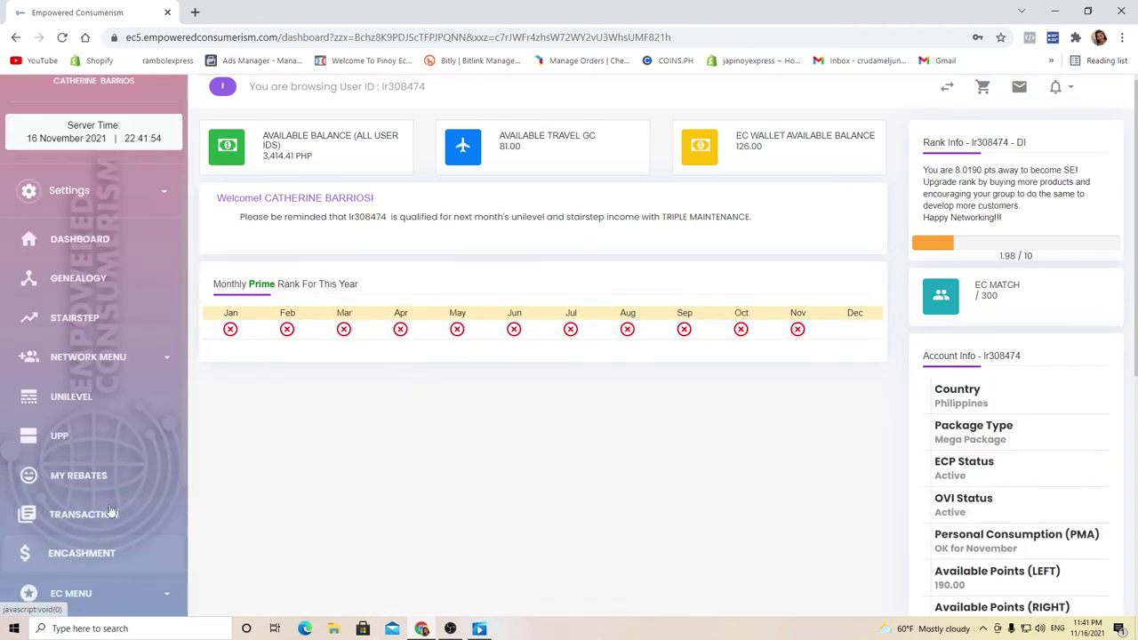
pyautogui.click(98, 553)
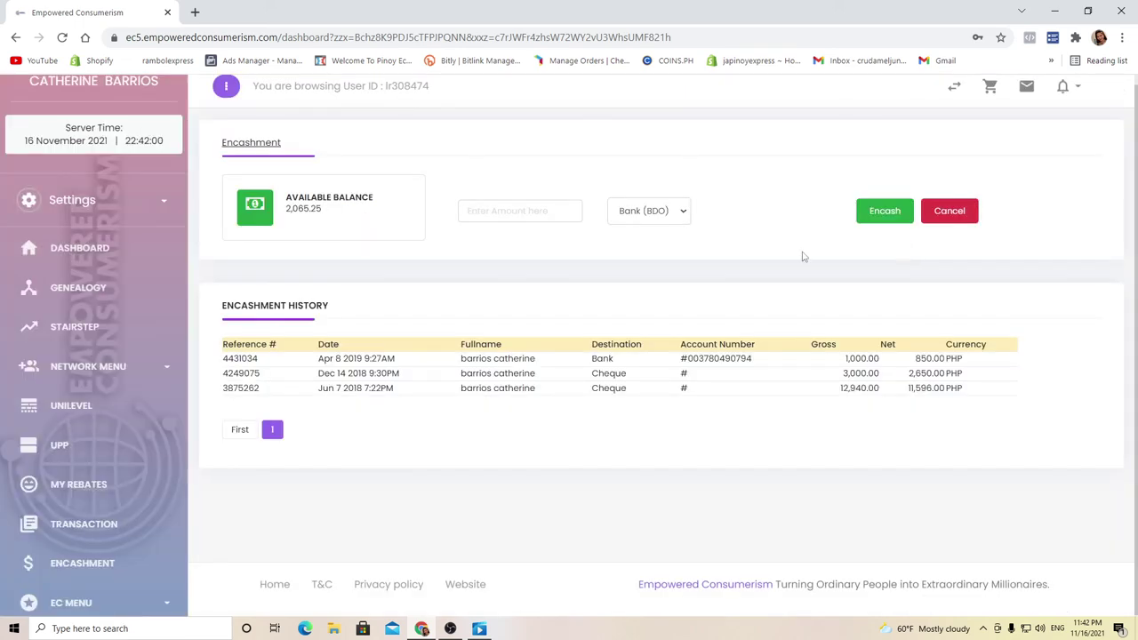
# - Encash 2065.25 from the twelfth account to Bank (BDO) and proceed with the shown bank details
pyautogui.click(552, 209)
pyautogui.write('2')
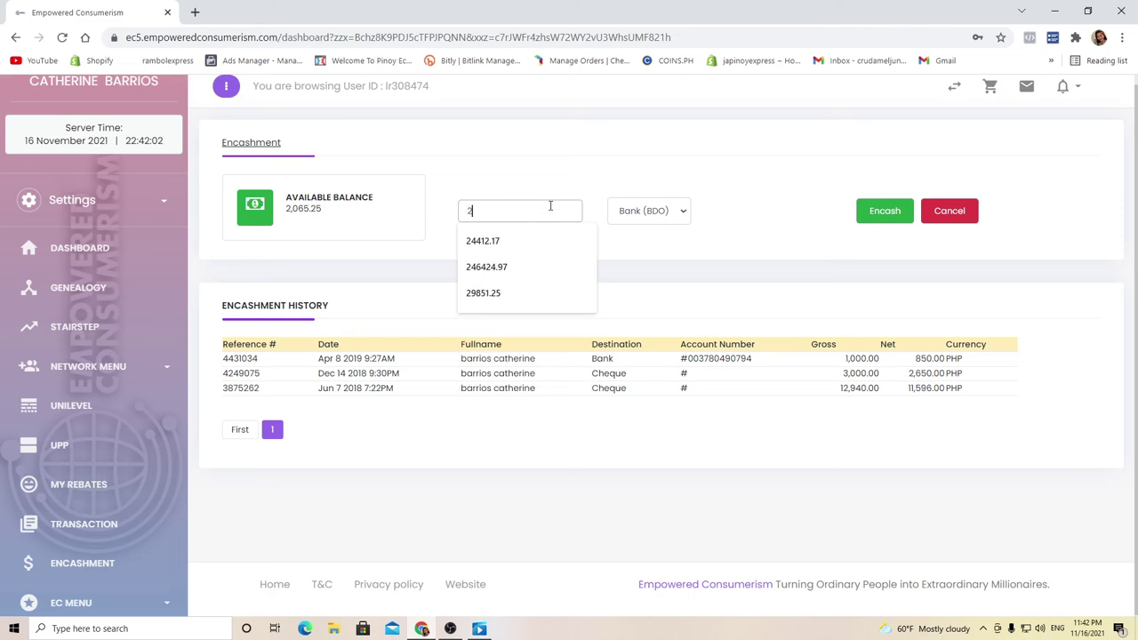
pyautogui.write('0')
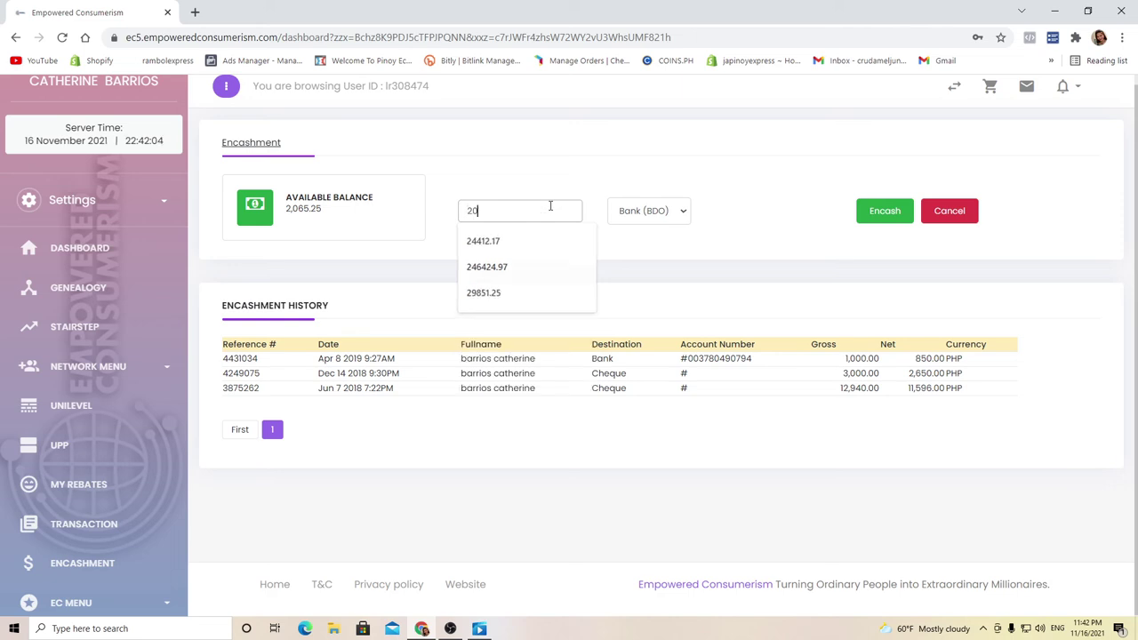
pyautogui.write('65')
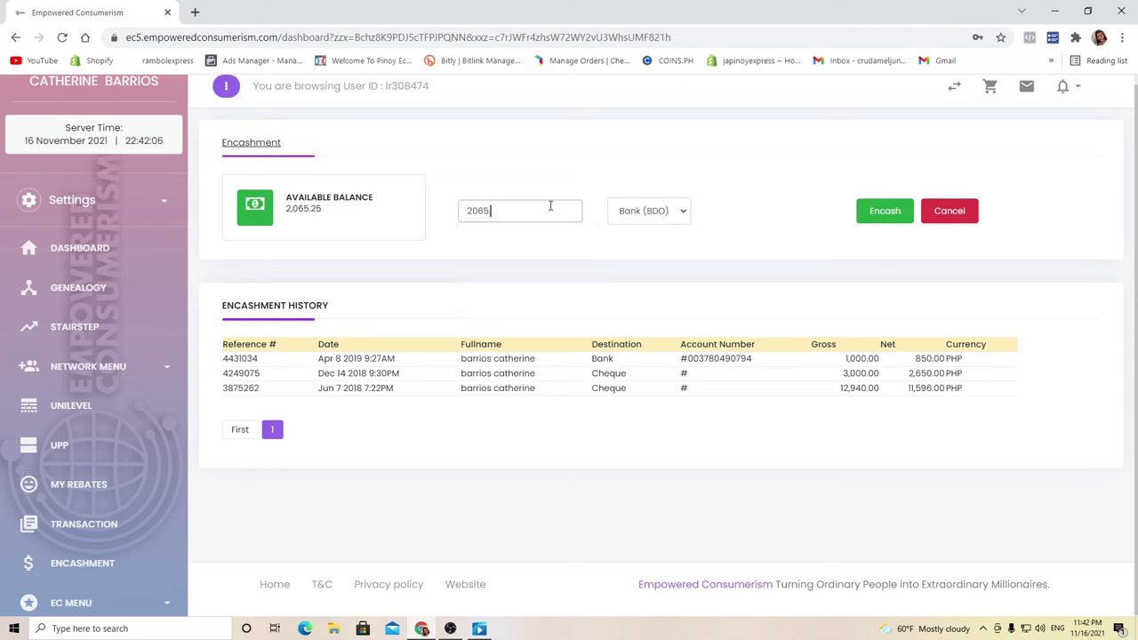
pyautogui.write('.25')
pyautogui.click(643, 211)
pyautogui.click(644, 231)
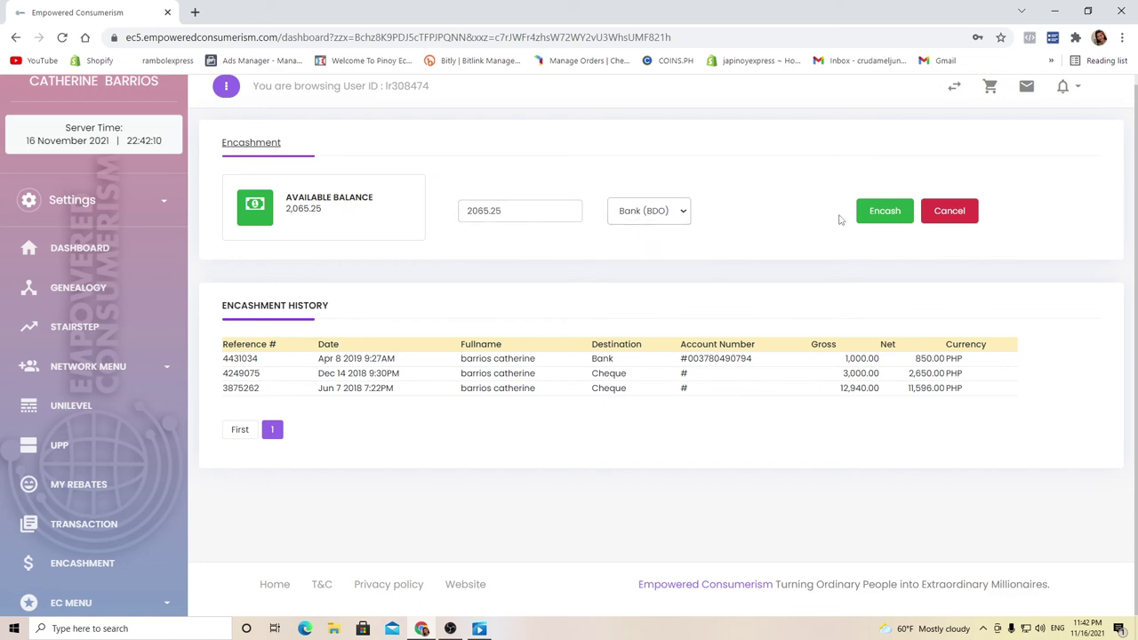
pyautogui.click(885, 214)
pyautogui.click(476, 339)
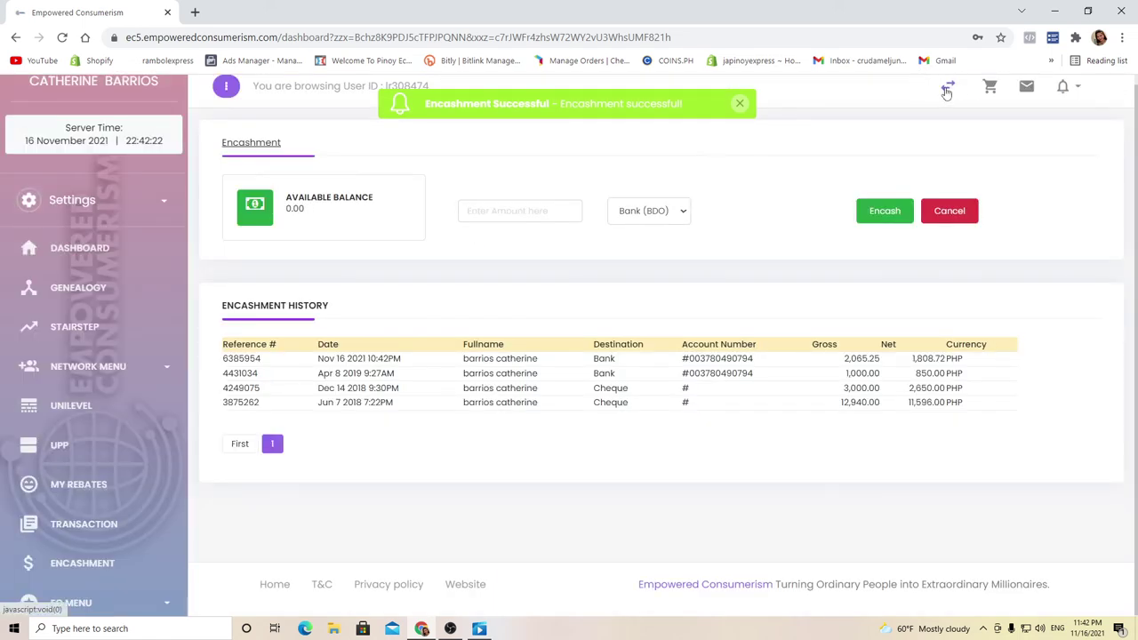
# - Switch to the fifteenth account, second to last in the User IDs list, and open its encashment page
pyautogui.click(948, 90)
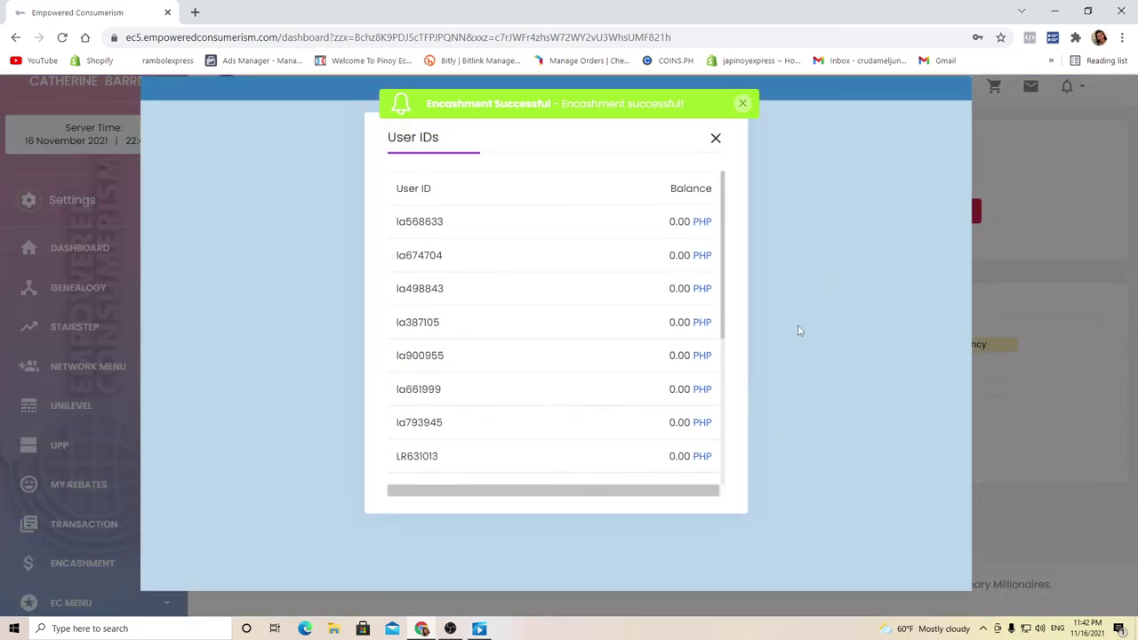
pyautogui.scroll(-3, 673, 368)
pyautogui.click(673, 368)
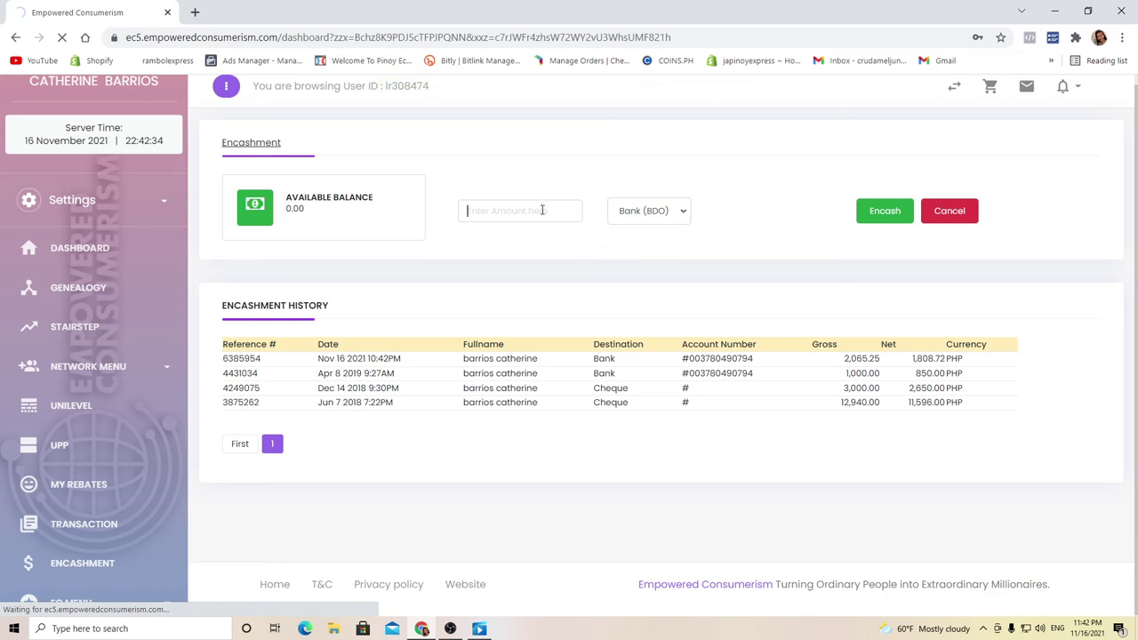
pyautogui.click(543, 210)
pyautogui.scroll(-2, 103, 523)
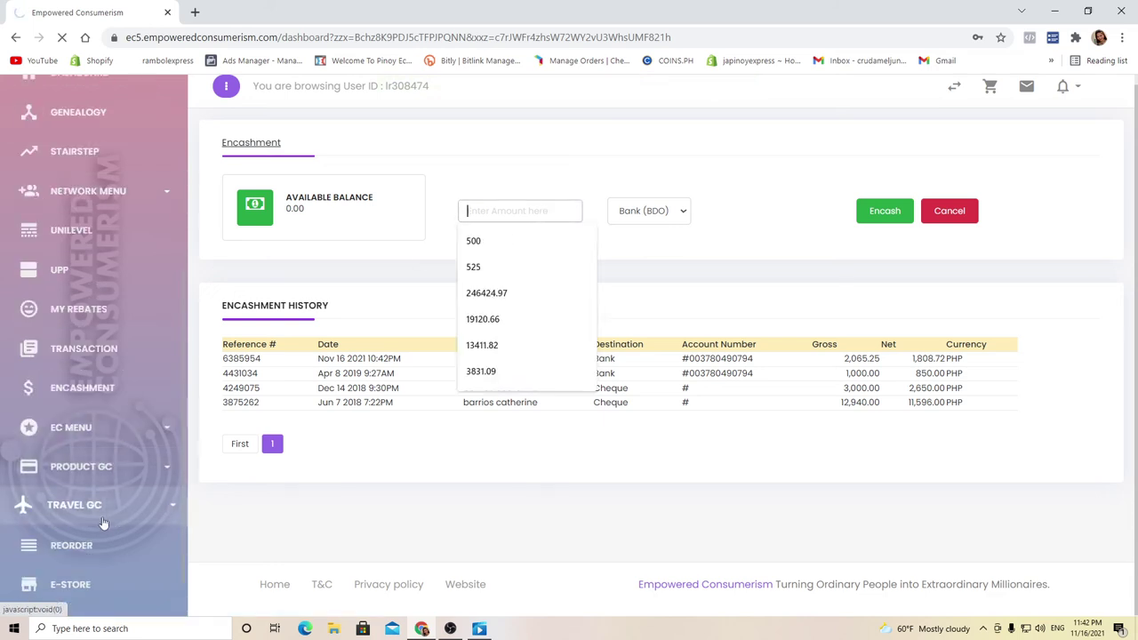
pyautogui.click(98, 389)
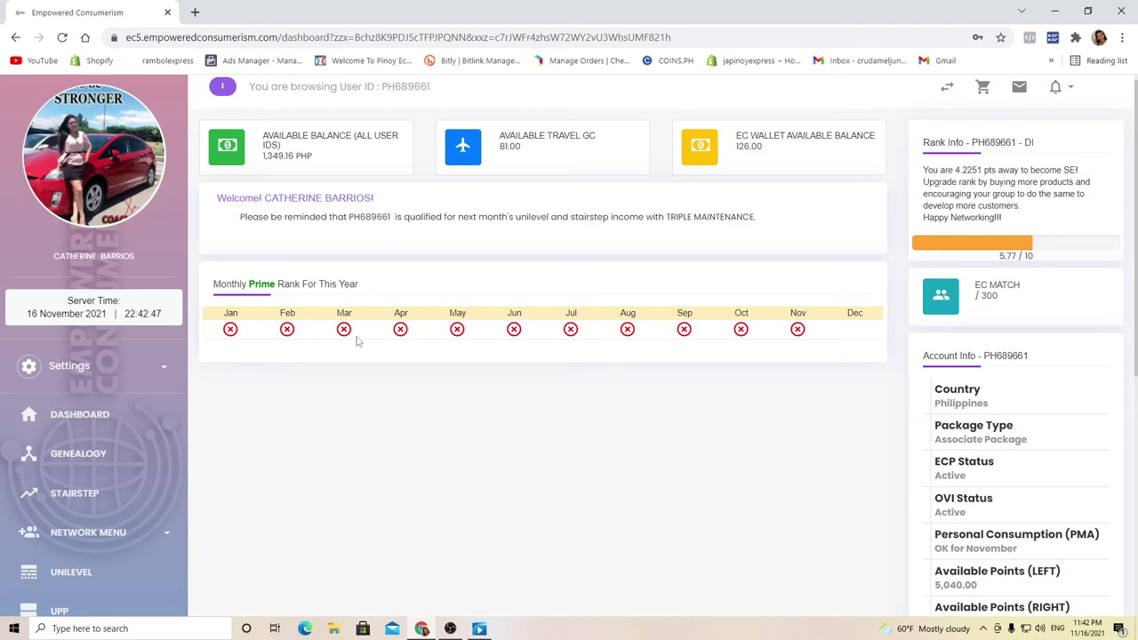
pyautogui.scroll(-2, 116, 534)
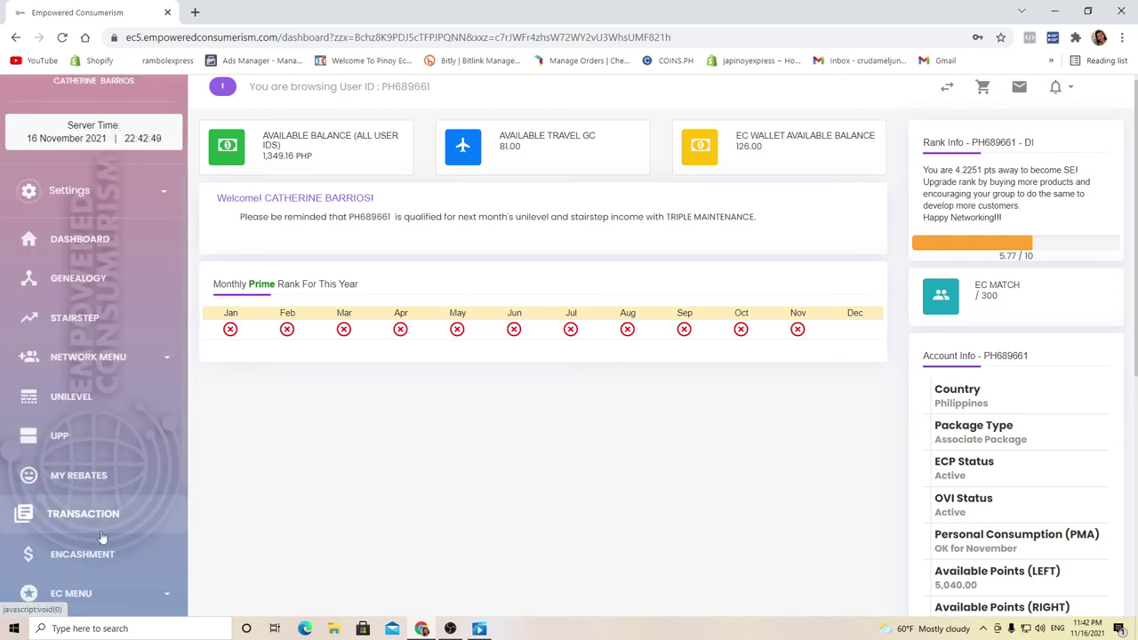
pyautogui.scroll(-1, 112, 471)
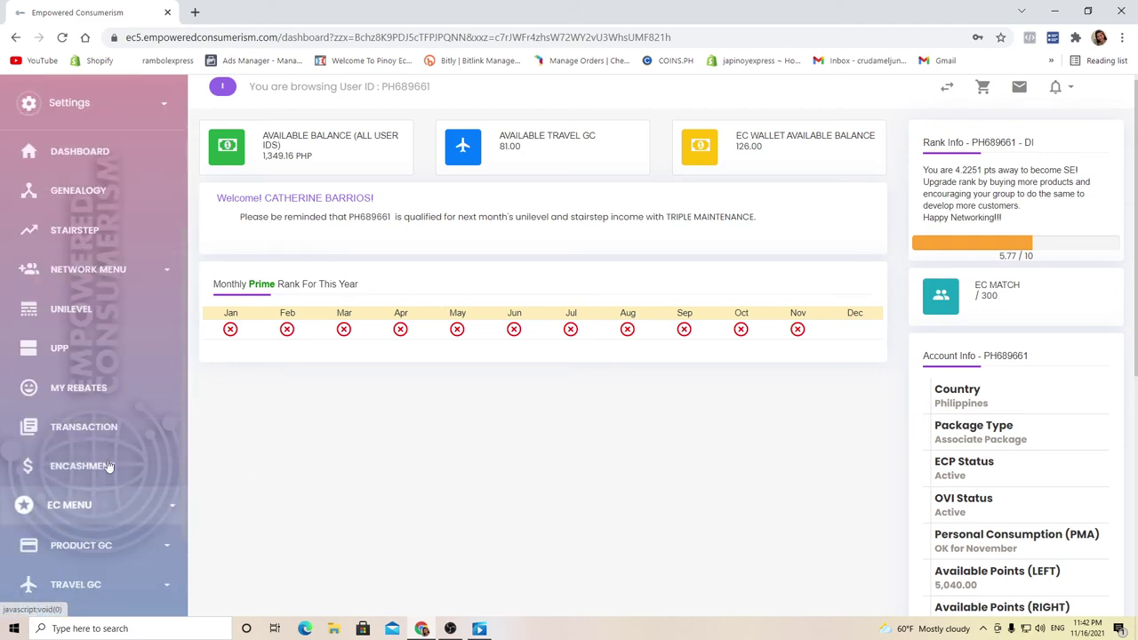
pyautogui.click(114, 466)
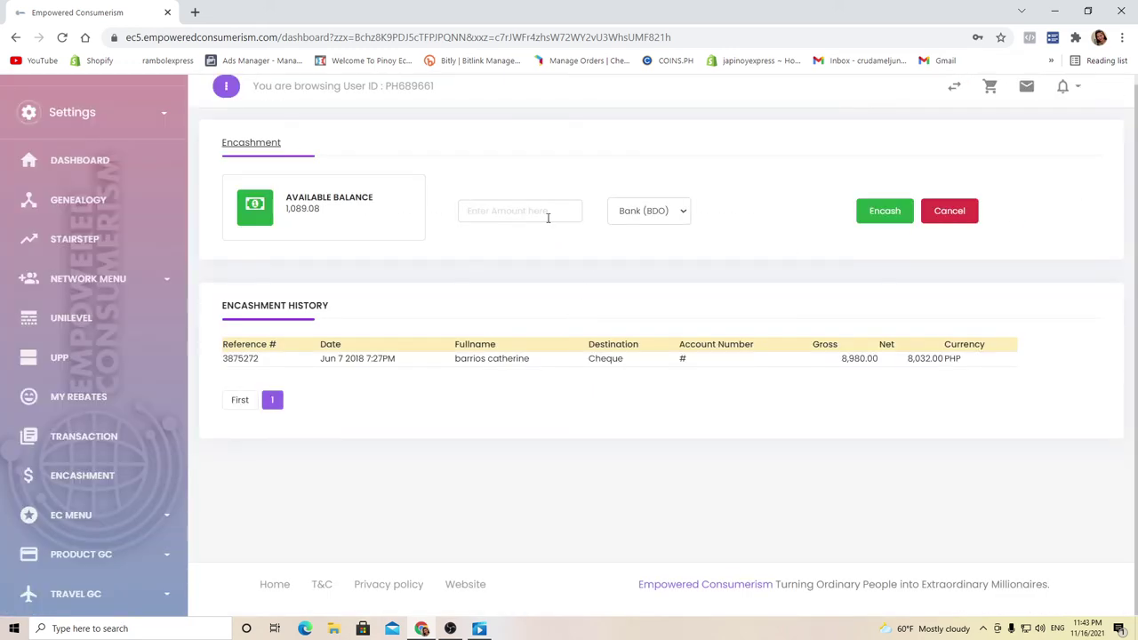
# - Encash 1089.08 from the fifteenth account to Bank (BDO) and proceed with the shown bank details
pyautogui.click(548, 218)
pyautogui.write('10')
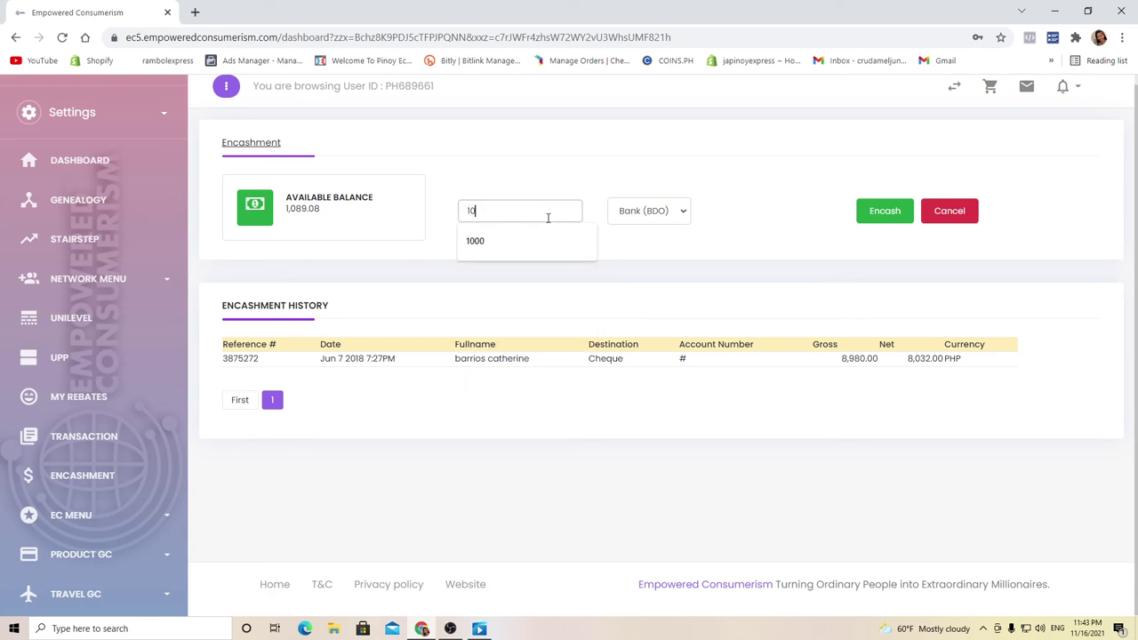
pyautogui.write('89.08')
pyautogui.click(680, 217)
pyautogui.click(662, 226)
pyautogui.click(881, 217)
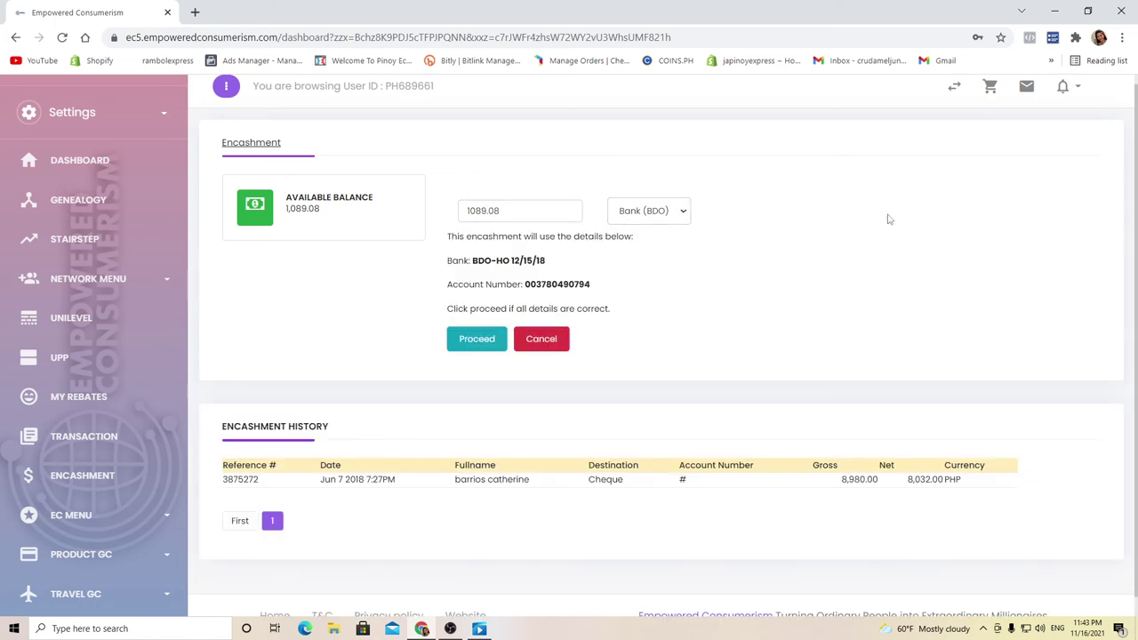
pyautogui.click(477, 339)
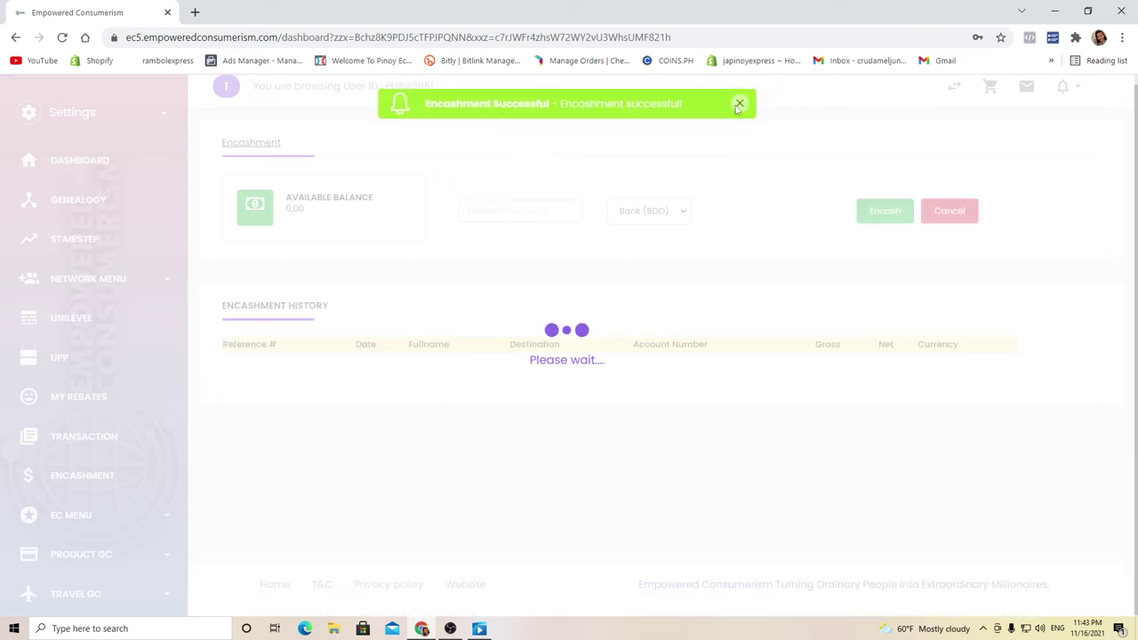
# - Check the remaining balances in the User IDs list, then switch back to the first account and open its dashboard
pyautogui.scroll(1, 846, 347)
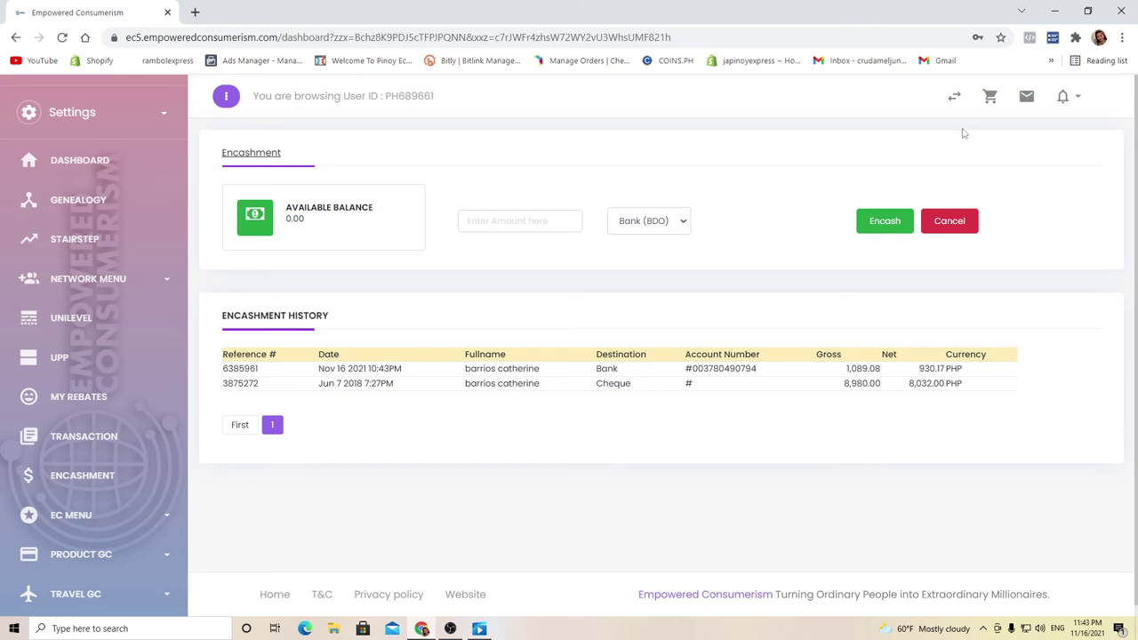
pyautogui.click(954, 96)
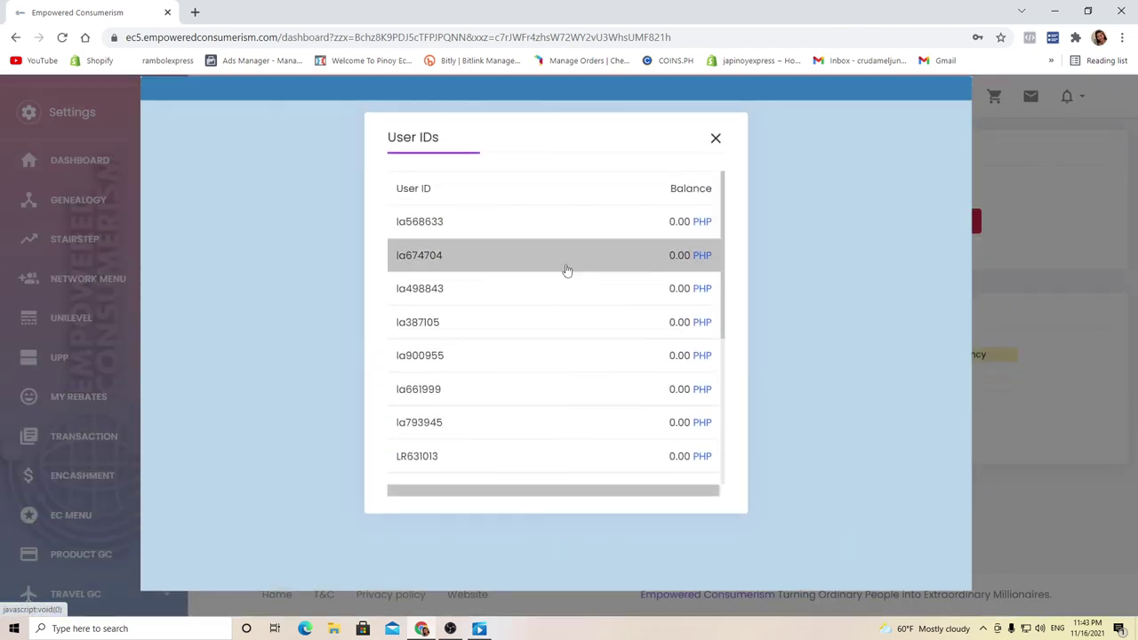
pyautogui.scroll(-3, 543, 293)
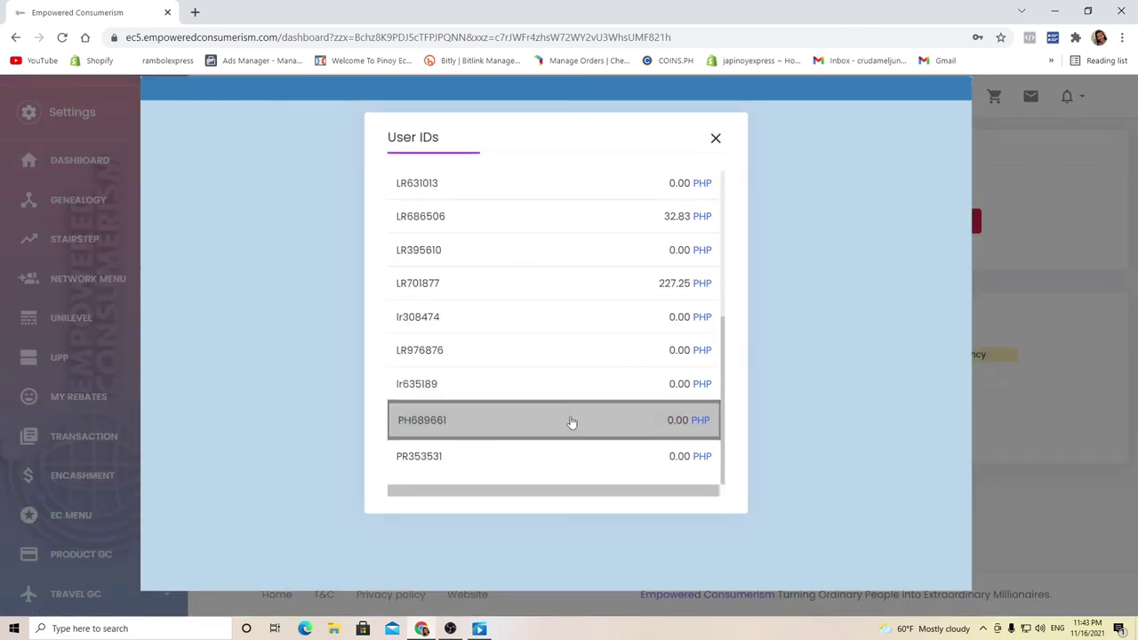
pyautogui.scroll(2, 574, 418)
pyautogui.scroll(-1, 589, 386)
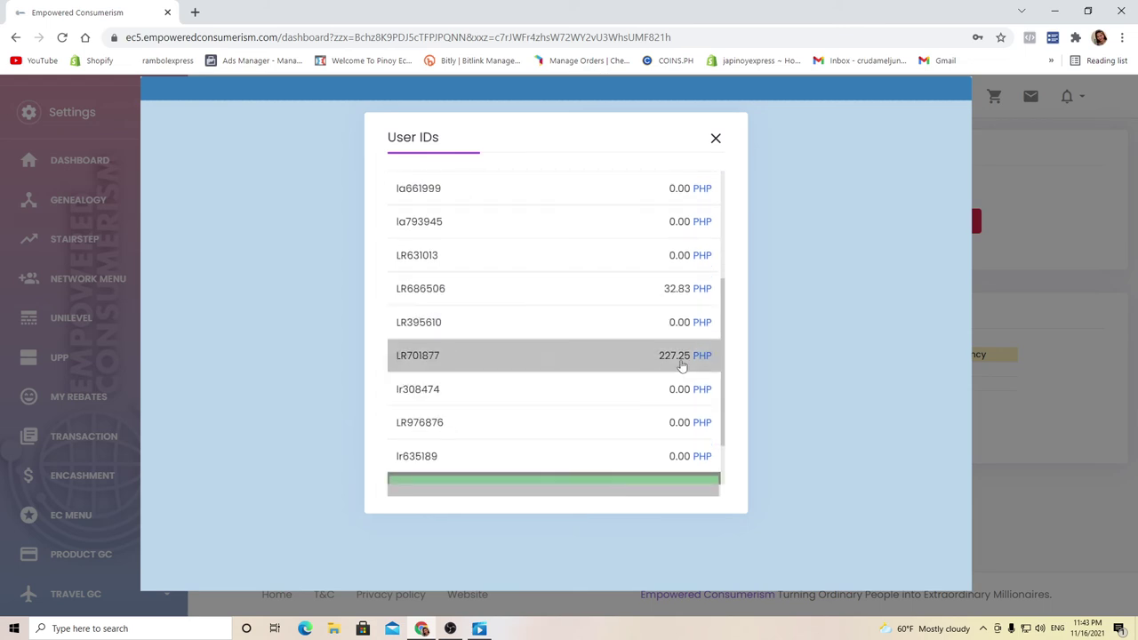
pyautogui.scroll(3, 561, 355)
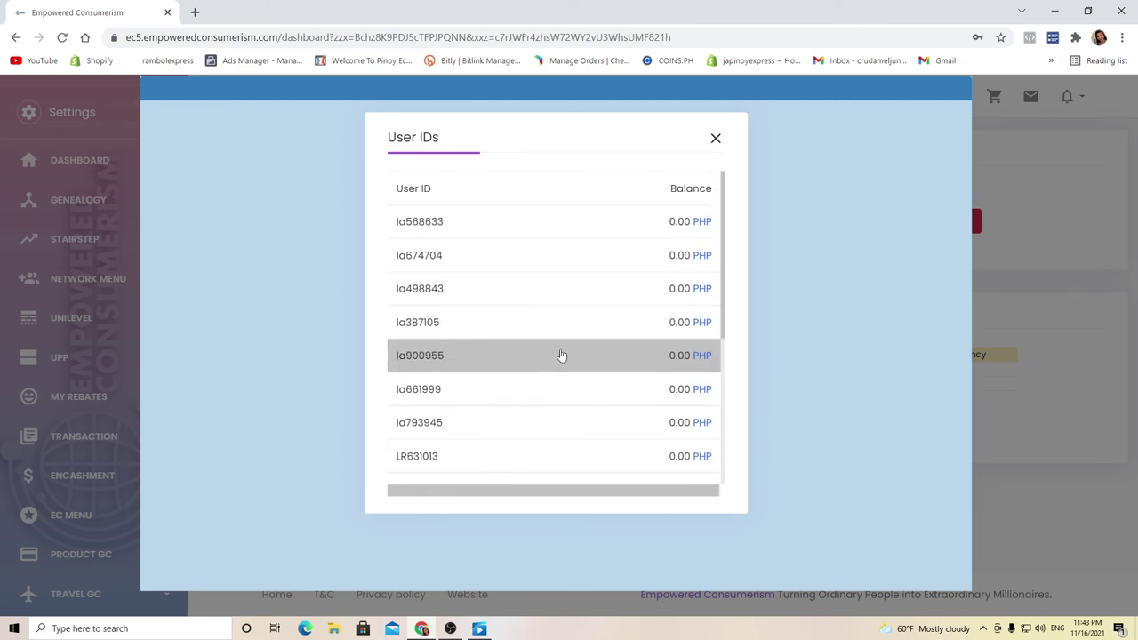
pyautogui.click(585, 221)
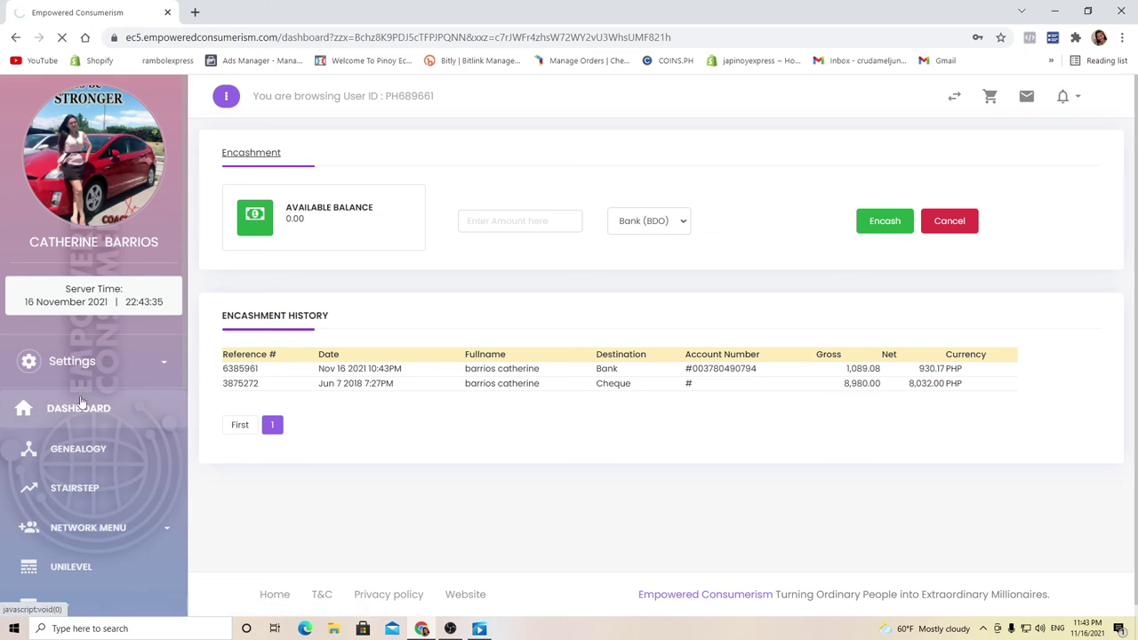
pyautogui.click(80, 402)
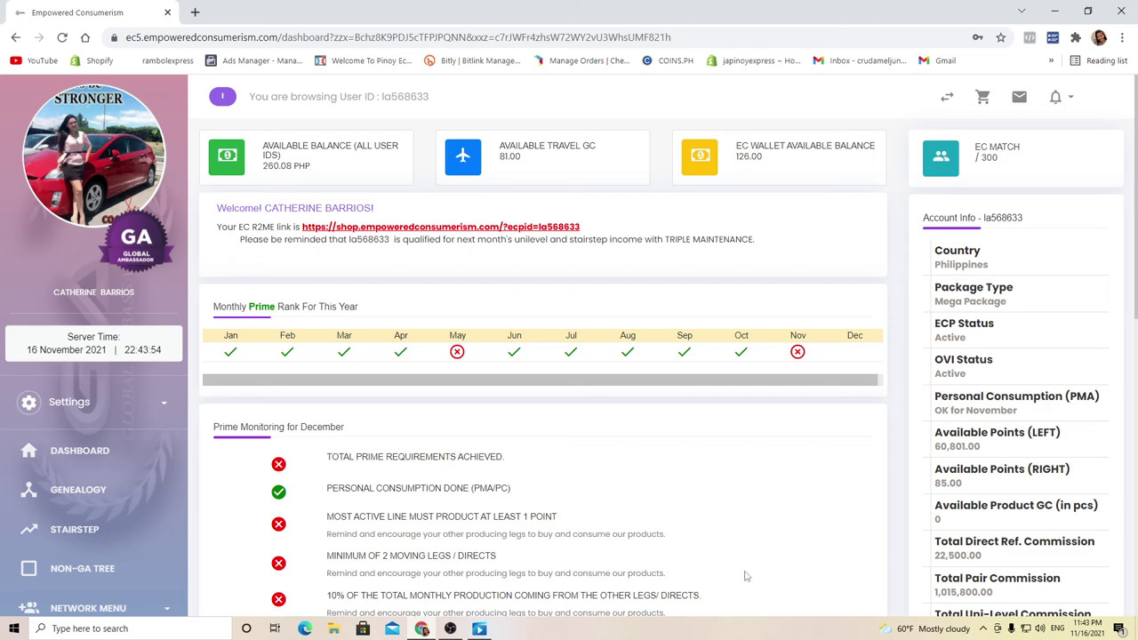
# - Review the main account's dashboard, including the December Prime Monitoring, account commissions and the available account sections
pyautogui.scroll(-3, 747, 576)
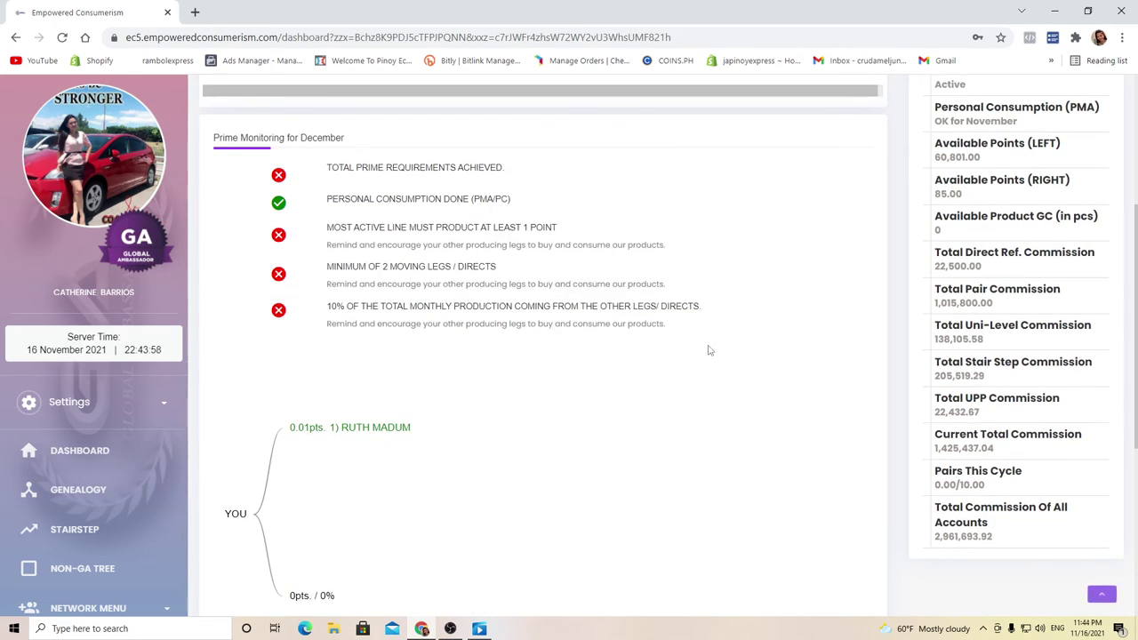
pyautogui.scroll(-2, 700, 355)
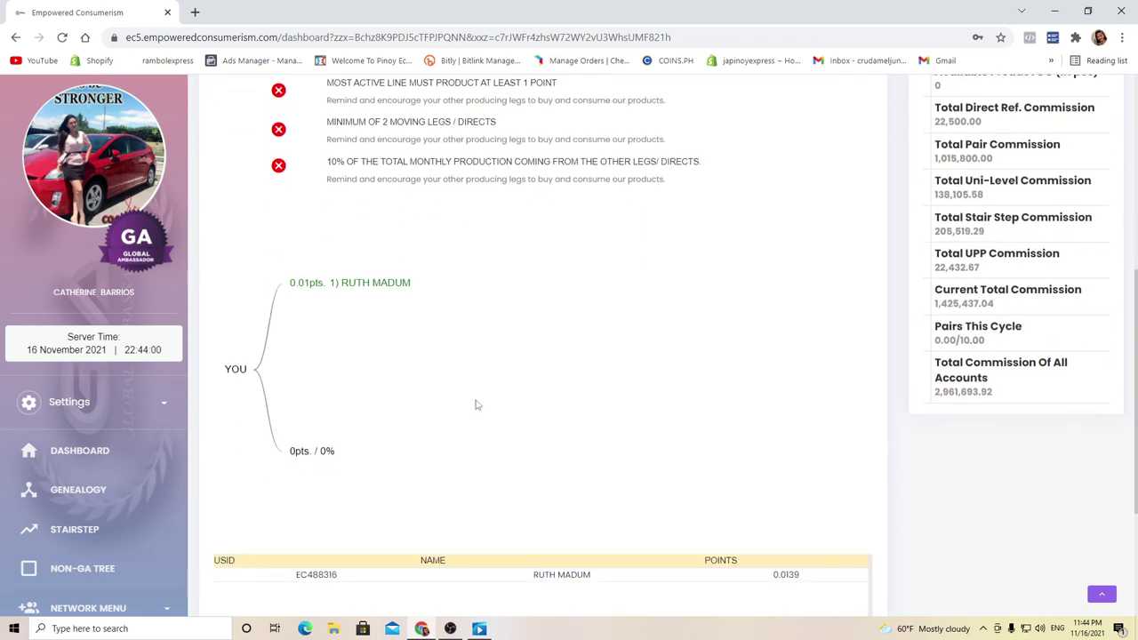
pyautogui.scroll(-3, 160, 466)
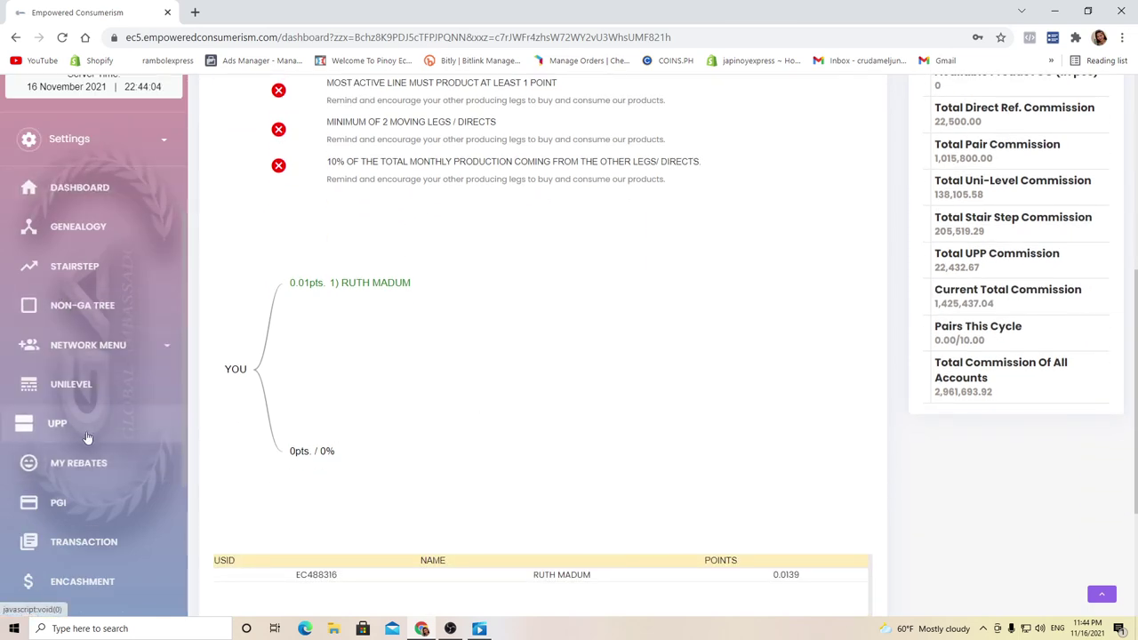
pyautogui.scroll(-3, 94, 487)
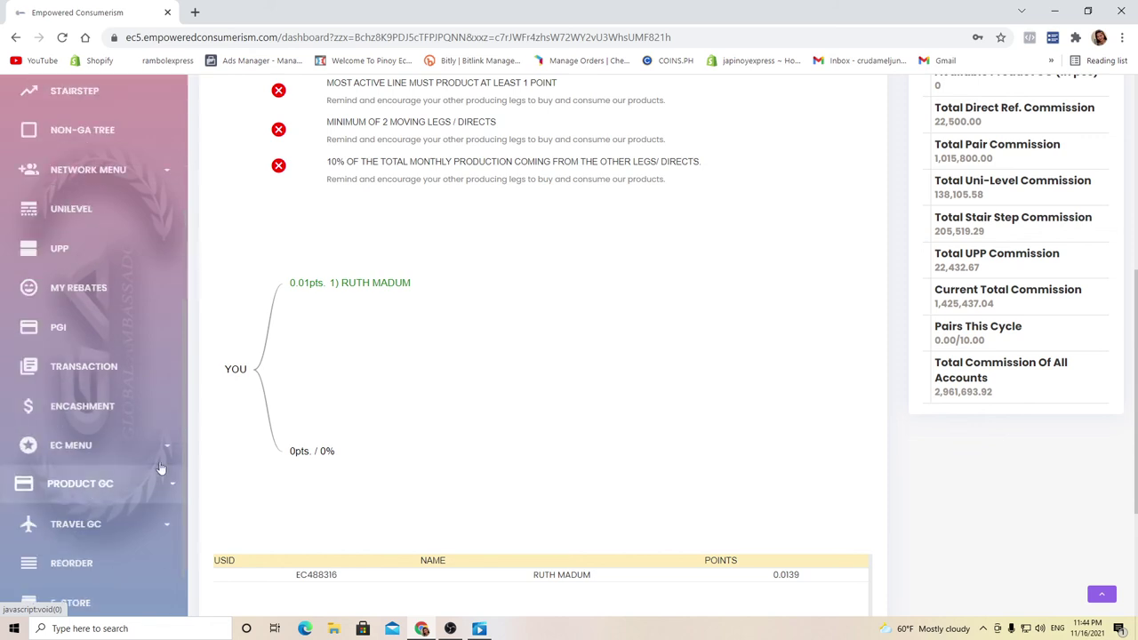
pyautogui.scroll(2, 111, 477)
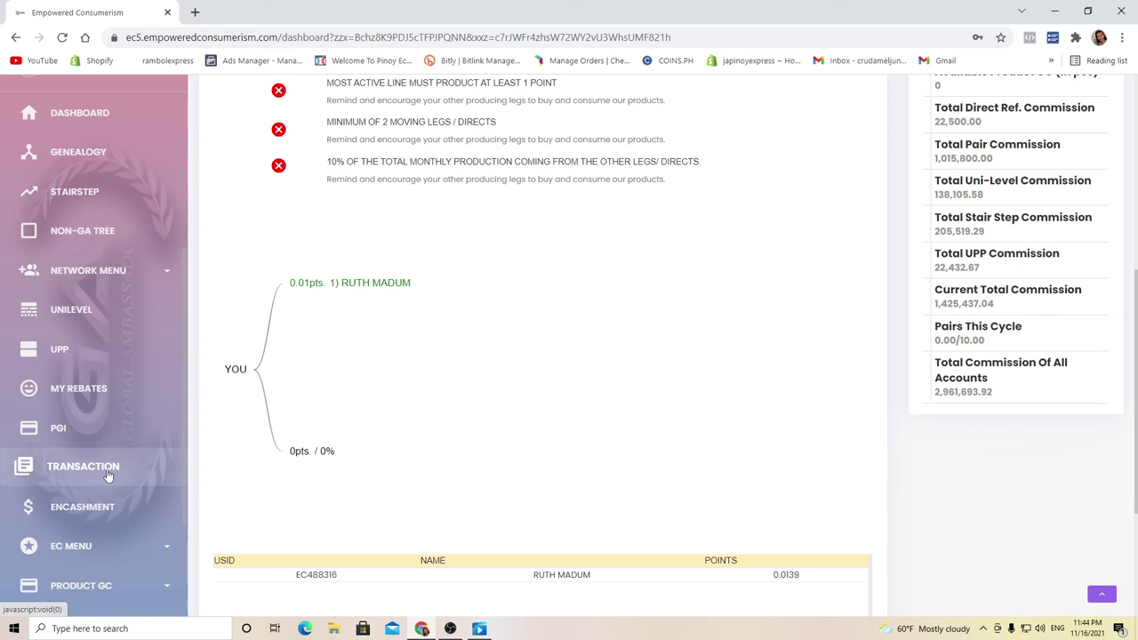
pyautogui.scroll(1, 107, 476)
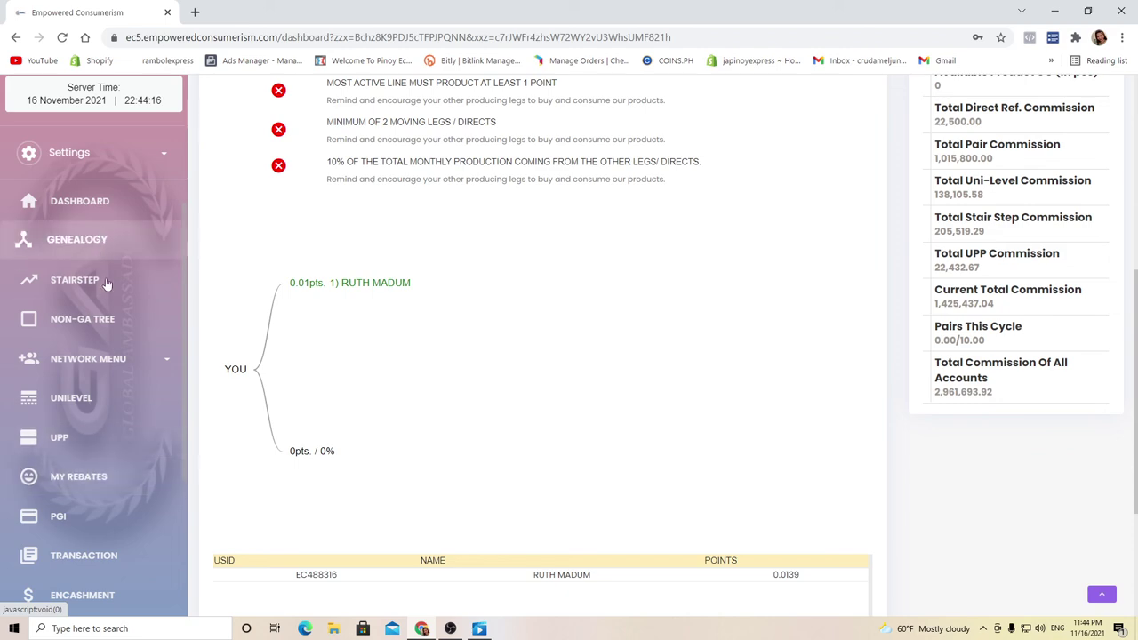
pyautogui.scroll(4, 605, 300)
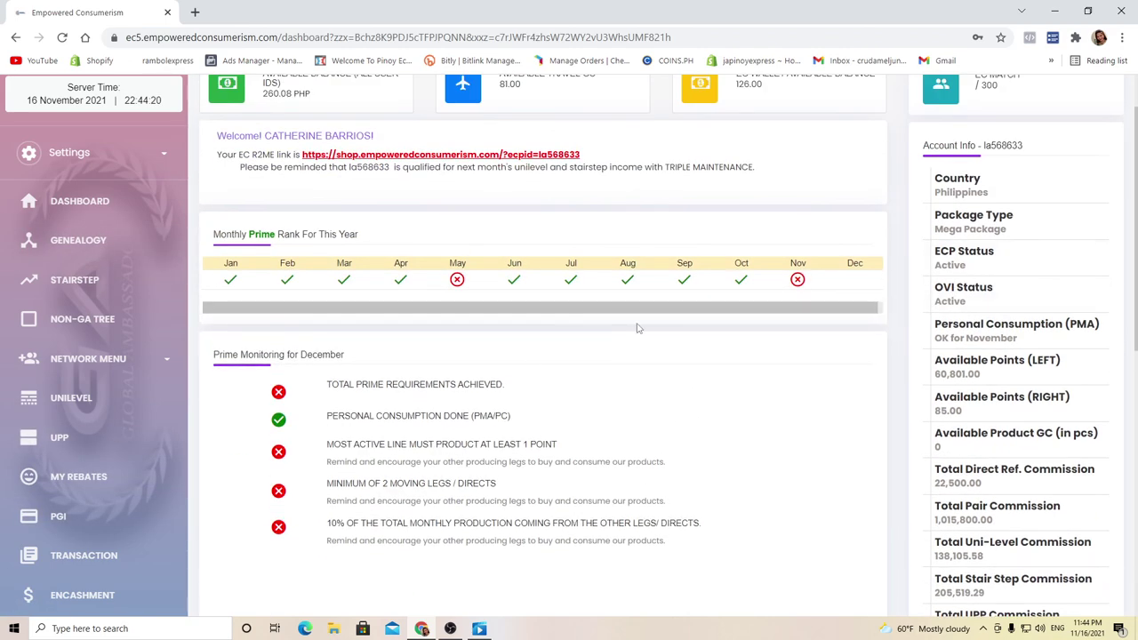
pyautogui.scroll(1, 631, 324)
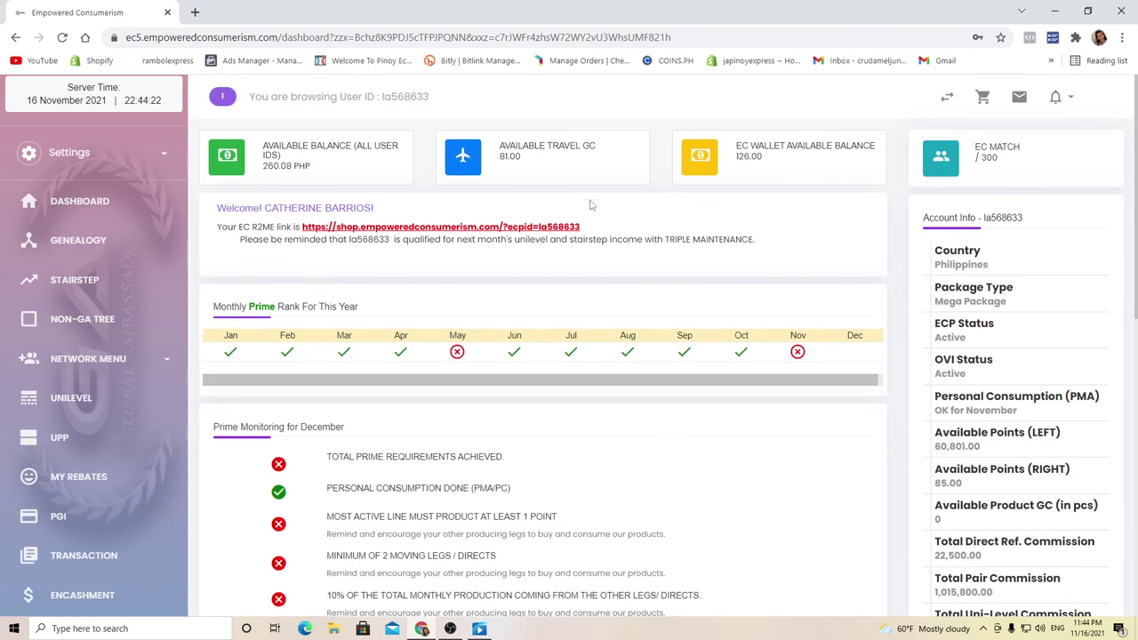
# - Open the account's EC R2ME shop link and log in to the shop with the prefilled credentials
pyautogui.click(446, 227)
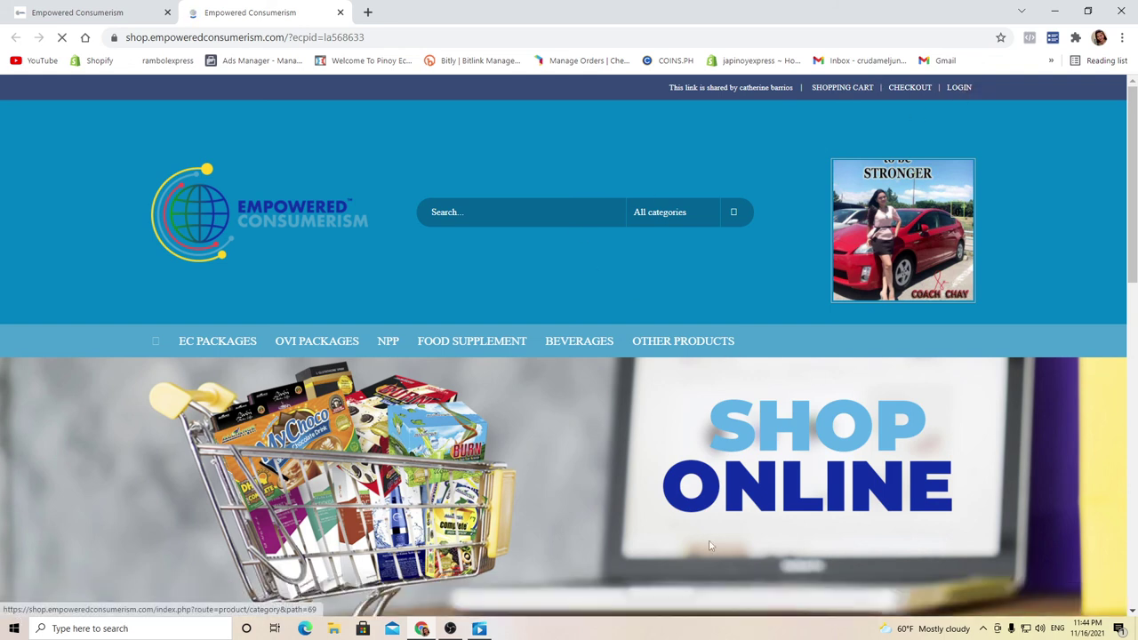
pyautogui.scroll(-1, 826, 454)
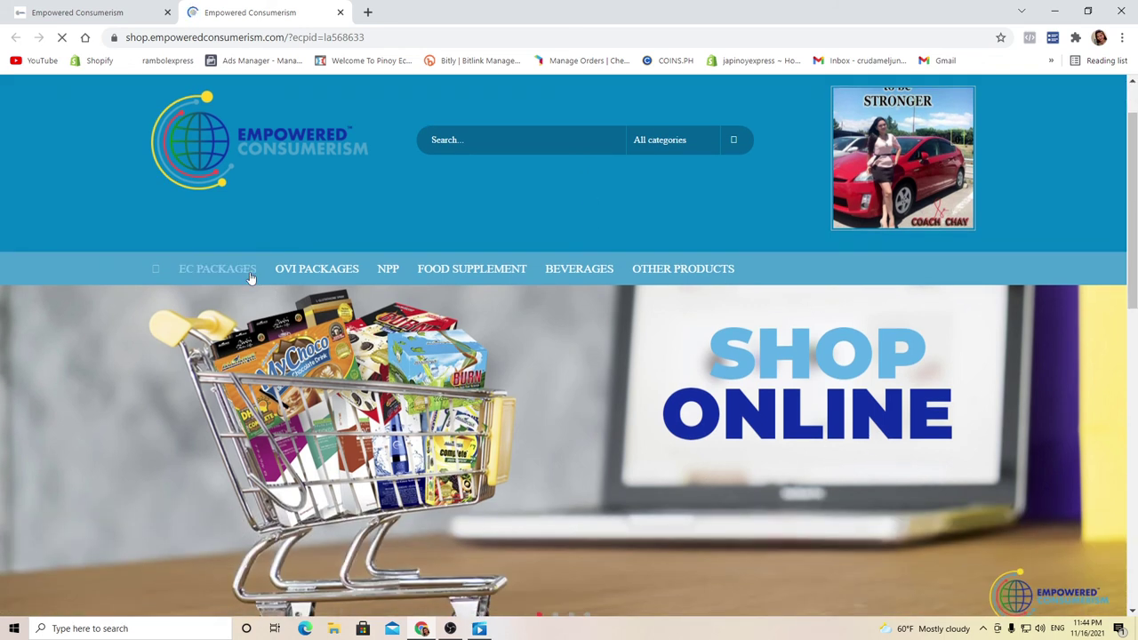
pyautogui.scroll(1, 952, 100)
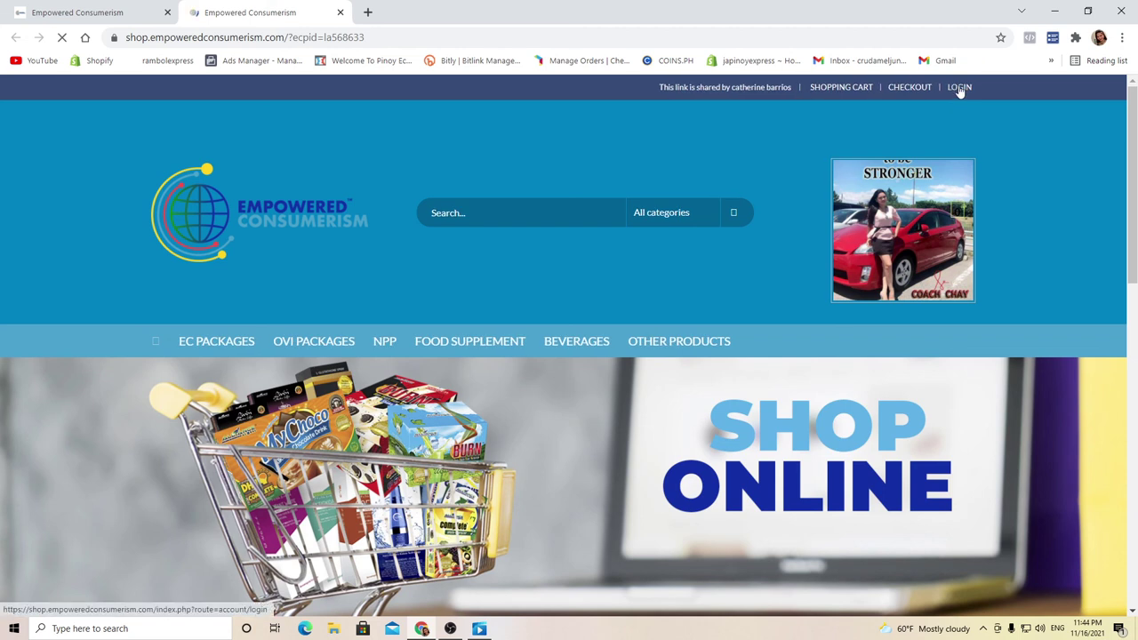
pyautogui.click(959, 87)
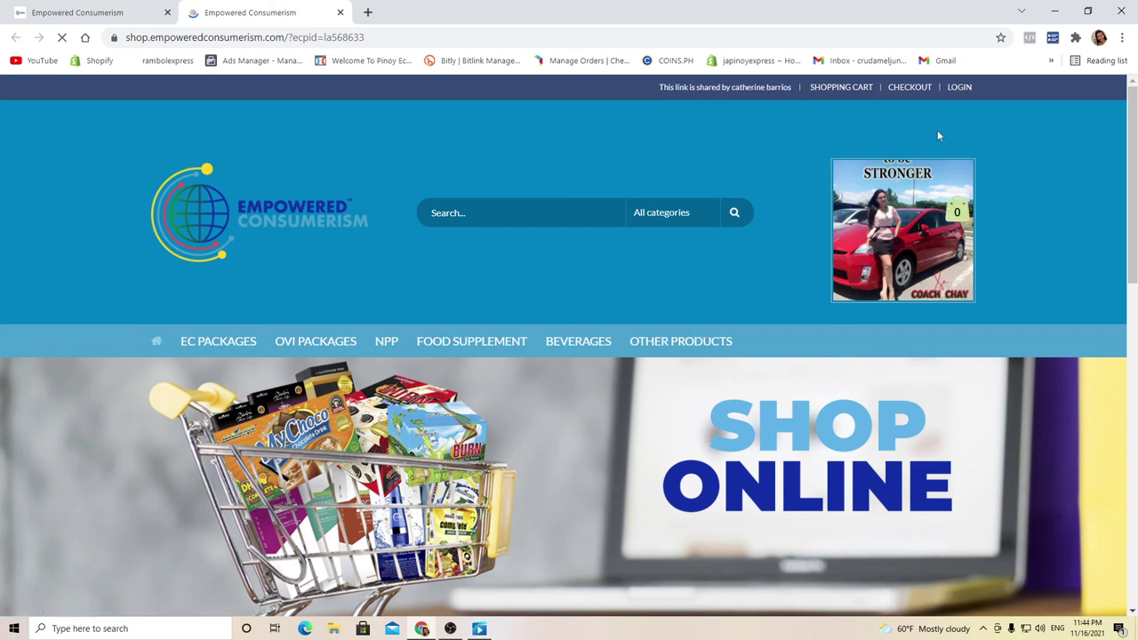
pyautogui.scroll(-1, 870, 216)
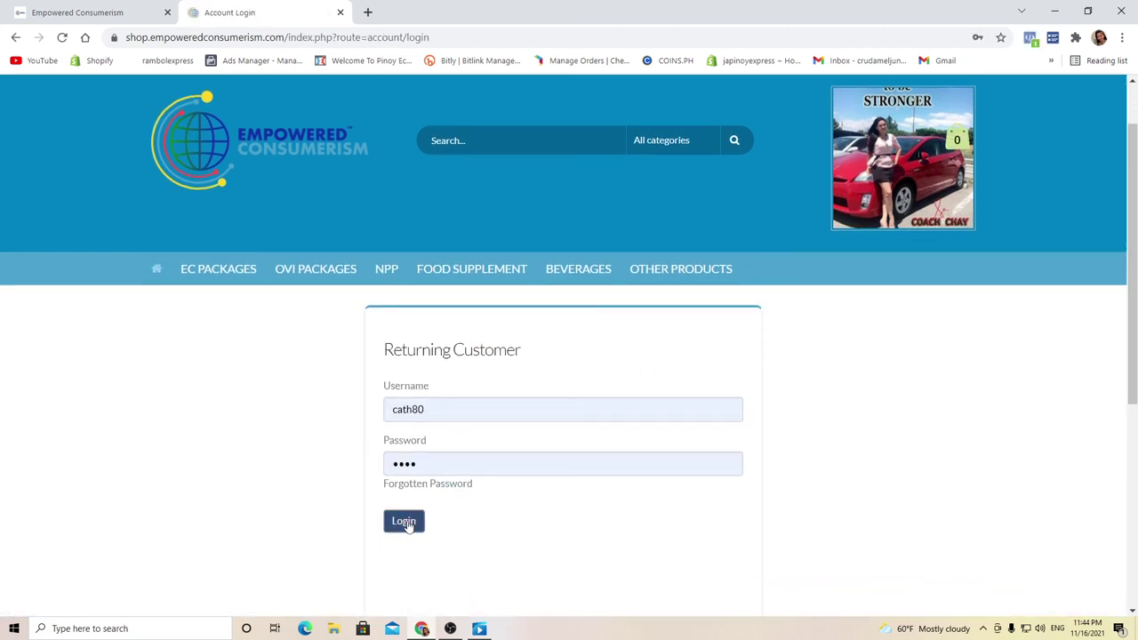
pyautogui.click(406, 523)
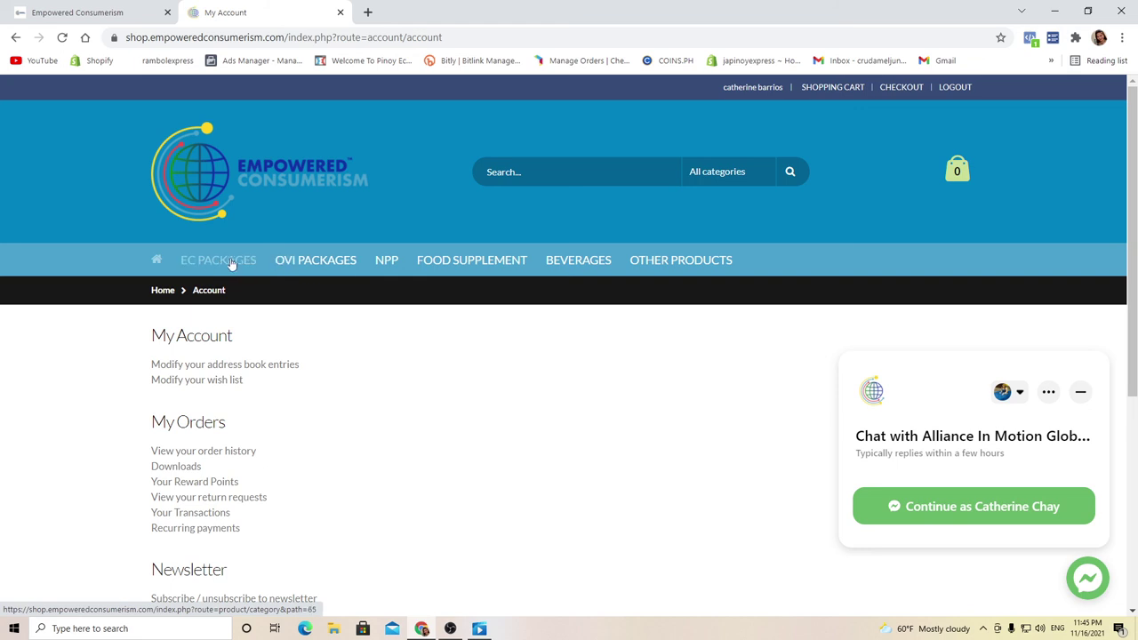
# - Open the EC Packages category in the shop and look through the listed packages
pyautogui.click(232, 262)
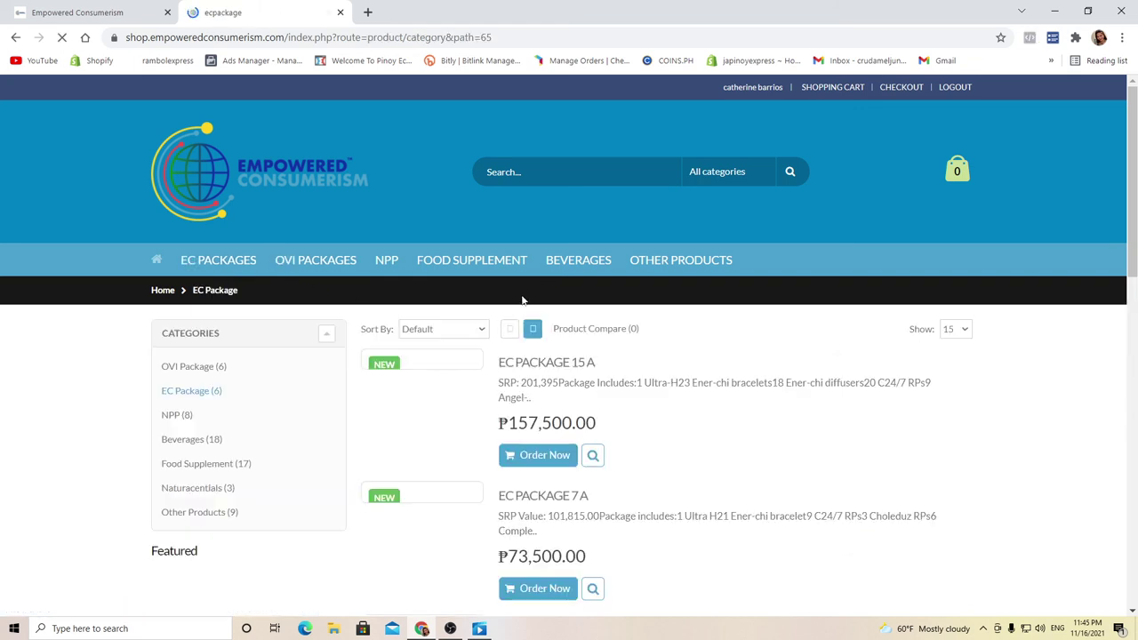
pyautogui.scroll(-3, 525, 302)
pyautogui.scroll(-2, 546, 316)
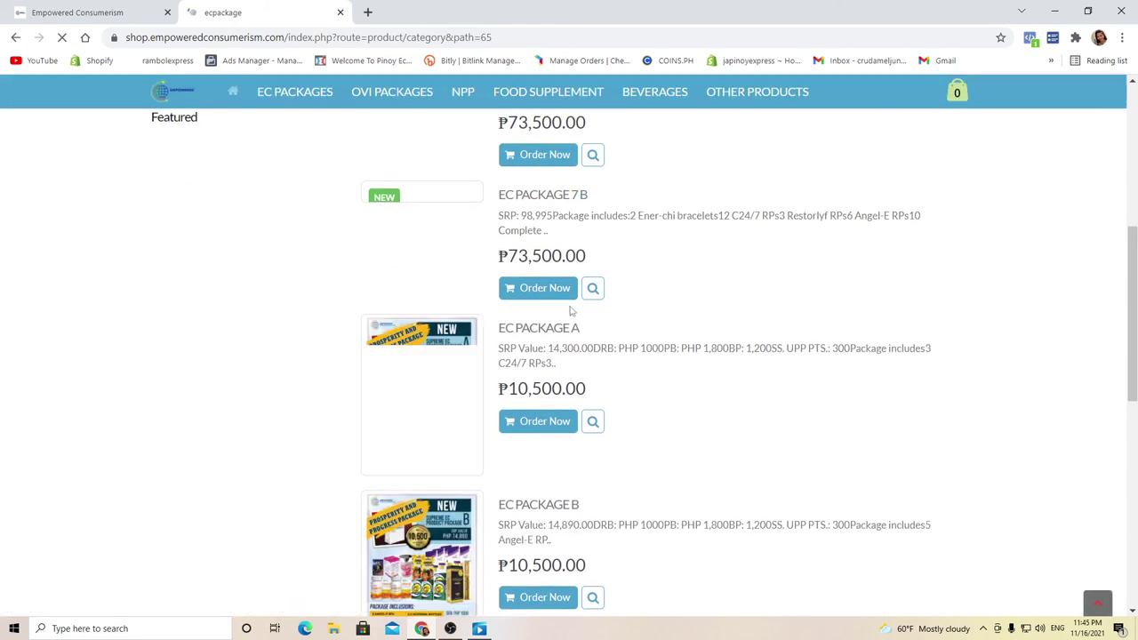
pyautogui.scroll(4, 569, 311)
pyautogui.scroll(1, 572, 313)
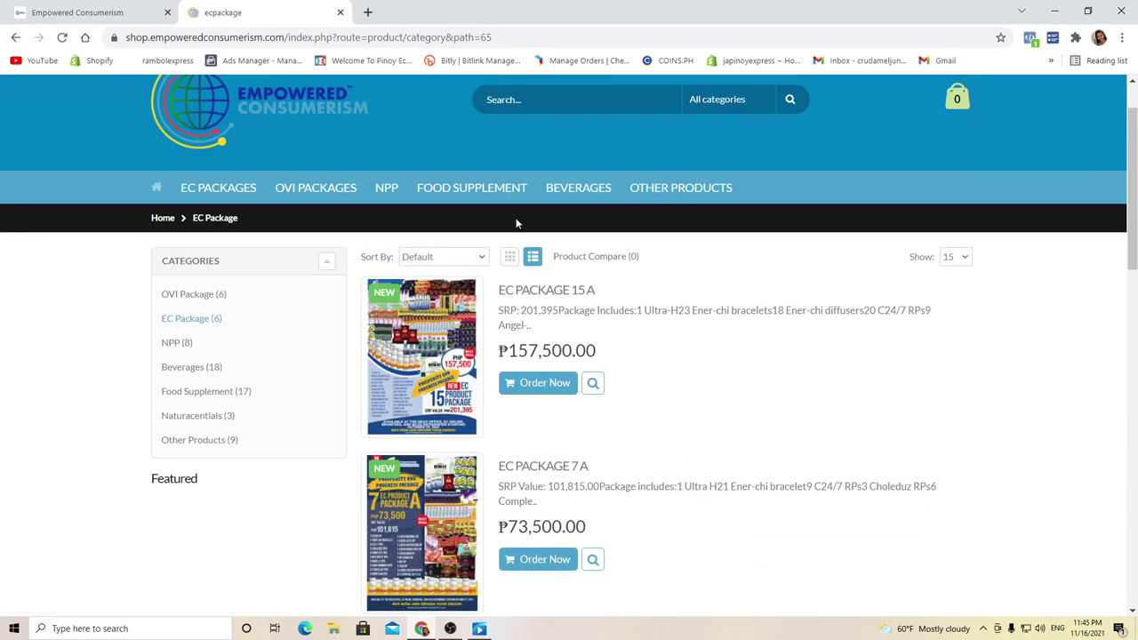
# - Look through the products in the shop's Beverages category, then log out of the shop
pyautogui.click(582, 193)
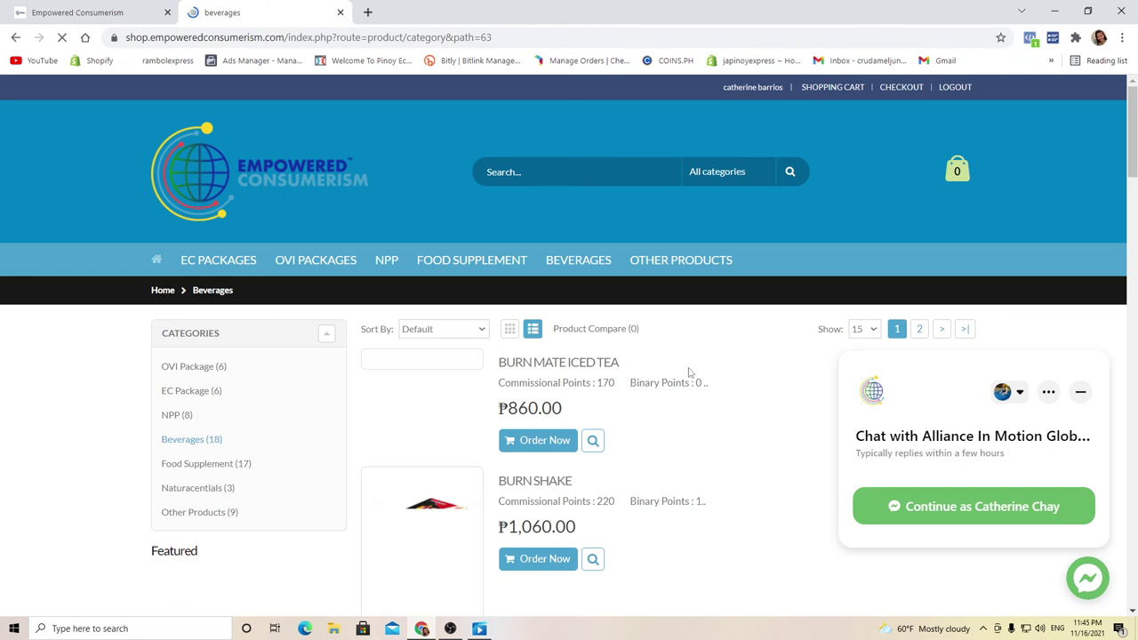
pyautogui.scroll(-3, 690, 371)
pyautogui.scroll(-8, 688, 373)
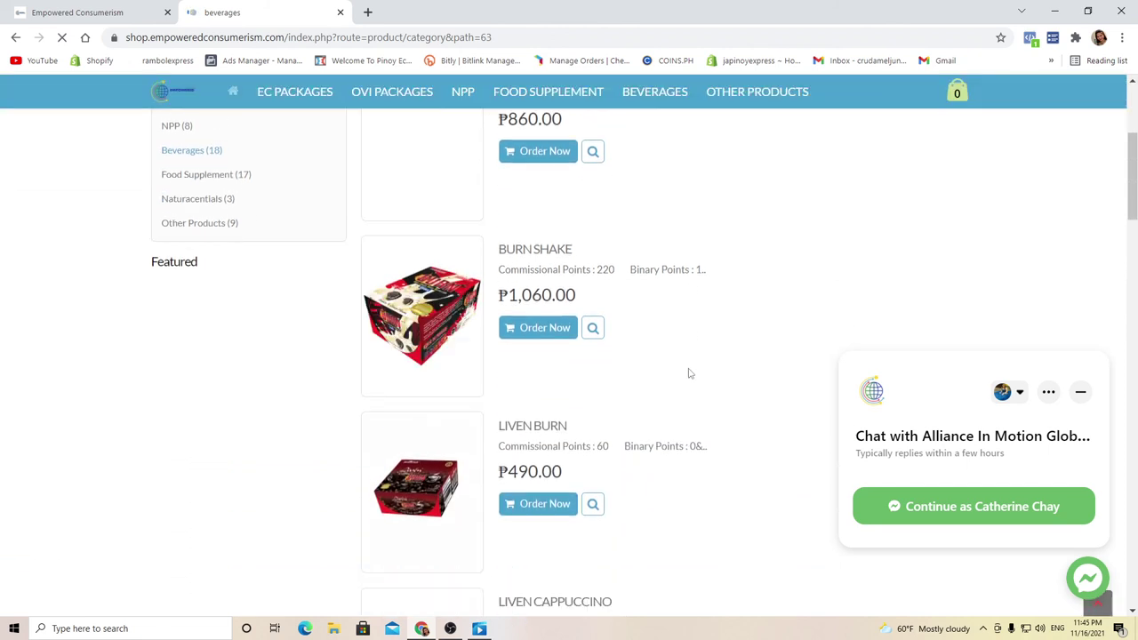
pyautogui.scroll(-12, 688, 373)
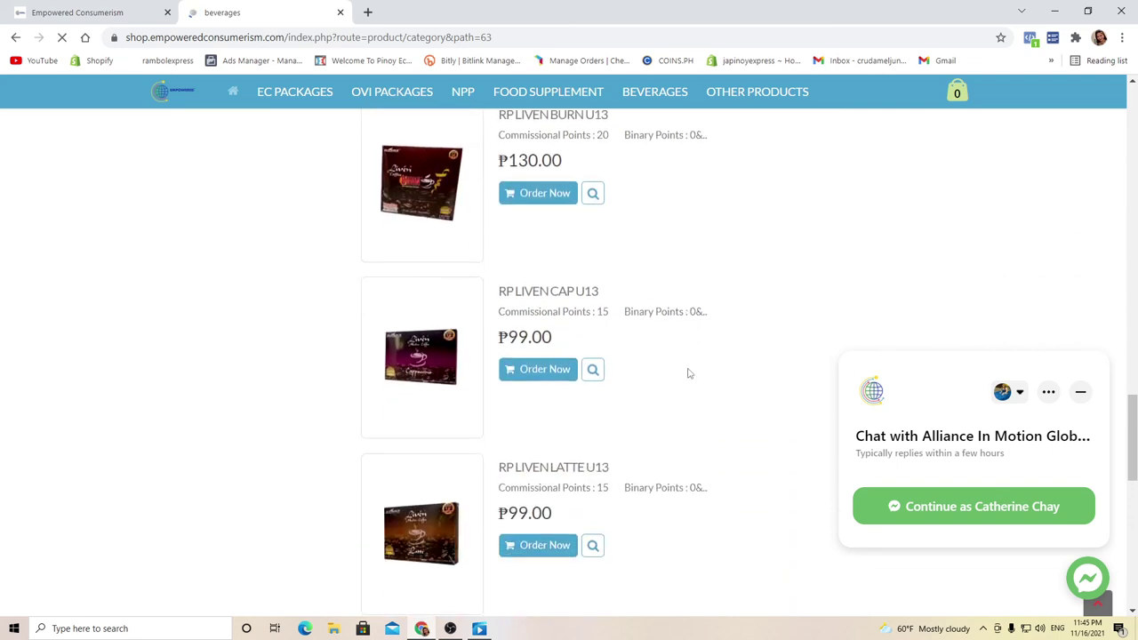
pyautogui.scroll(10, 688, 373)
pyautogui.scroll(8, 692, 383)
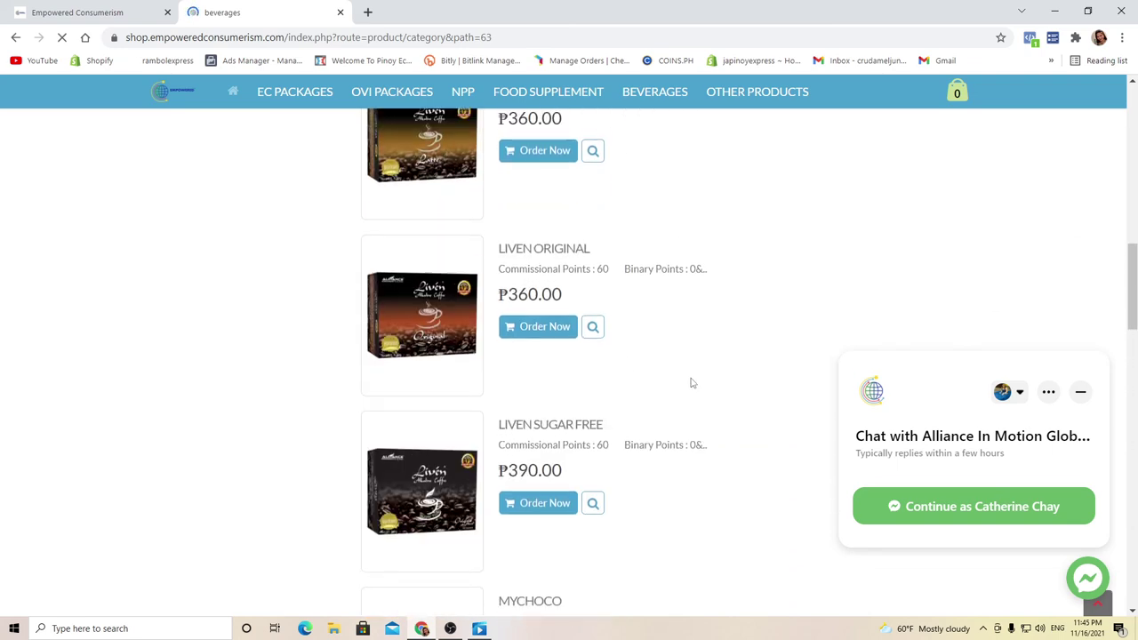
pyautogui.scroll(7, 694, 387)
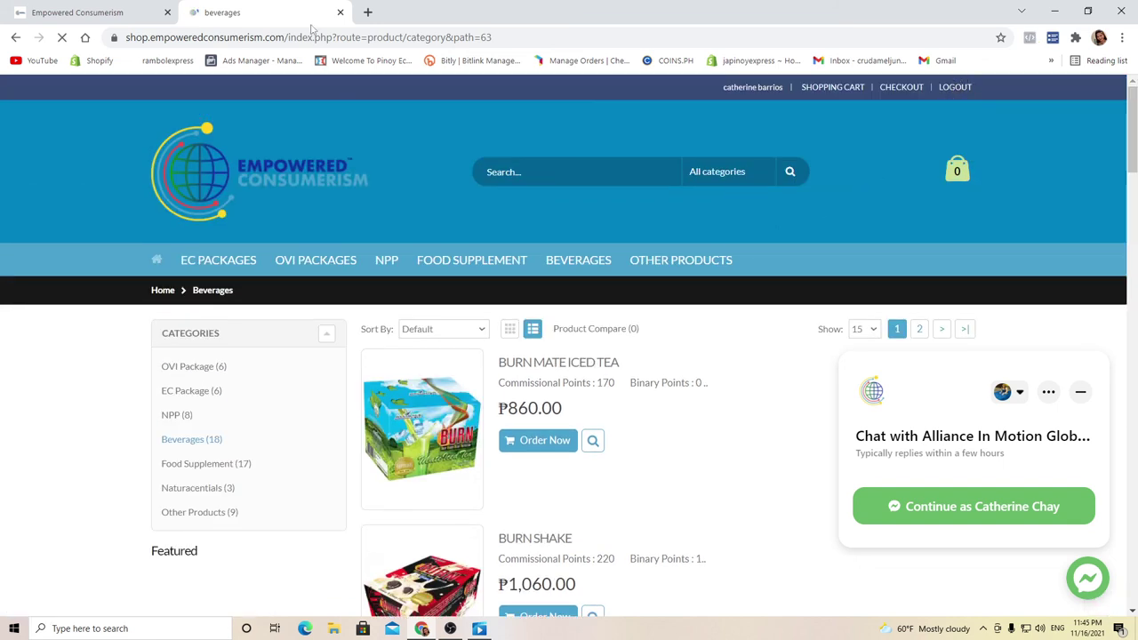
# - Return to the main account's dashboard and look over the Prime Monitoring and commission totals again
pyautogui.click(122, 16)
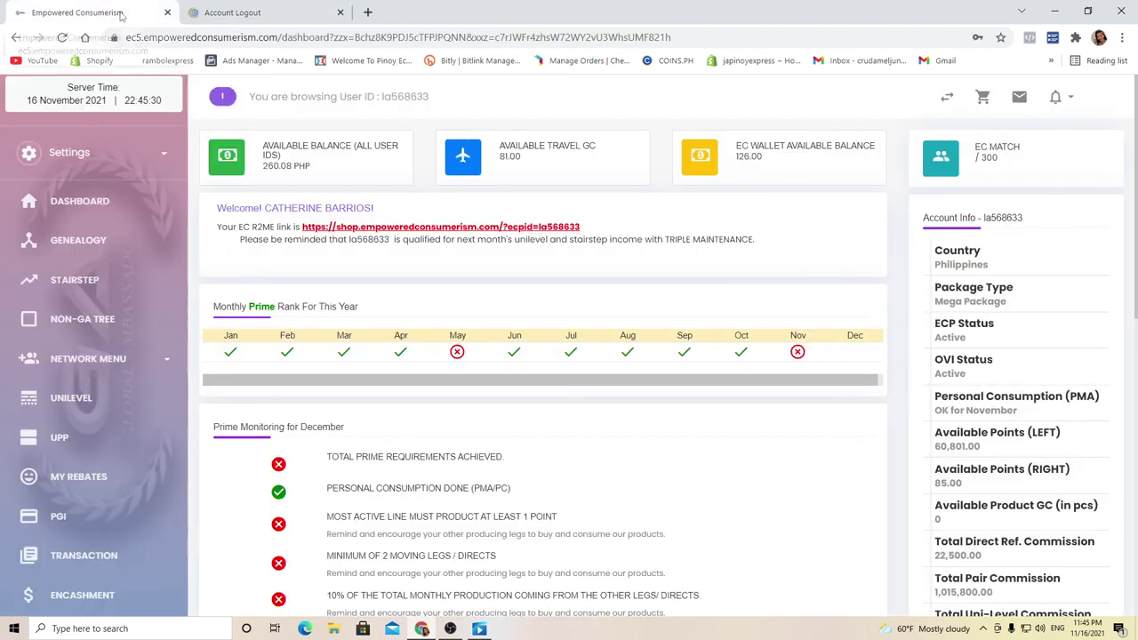
pyautogui.scroll(3, 111, 250)
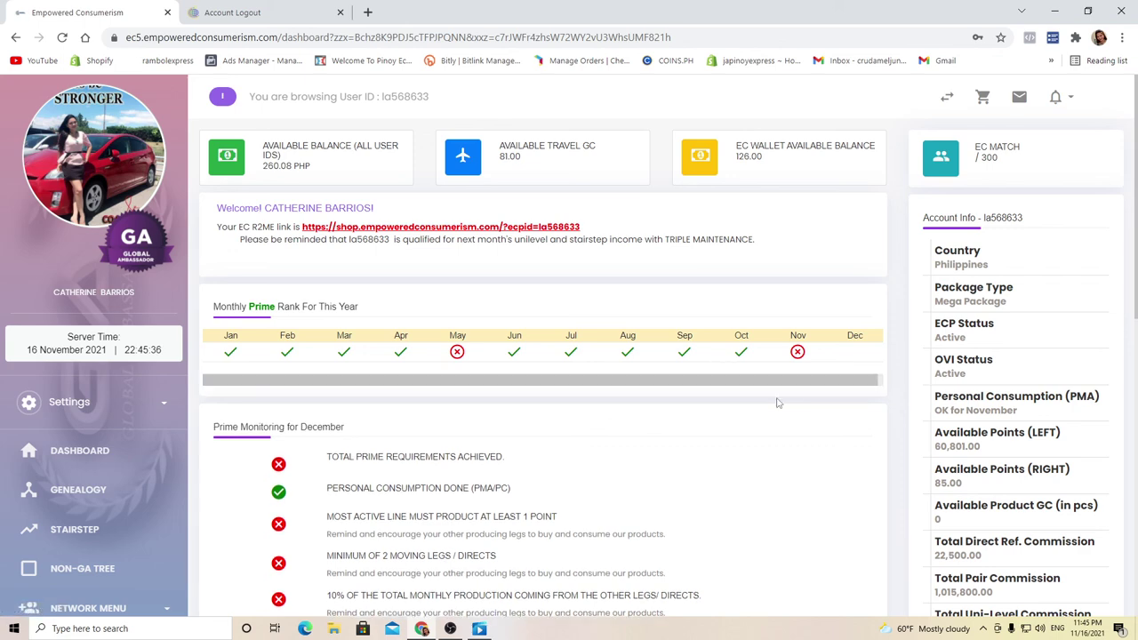
pyautogui.scroll(-2, 782, 401)
pyautogui.scroll(-3, 794, 409)
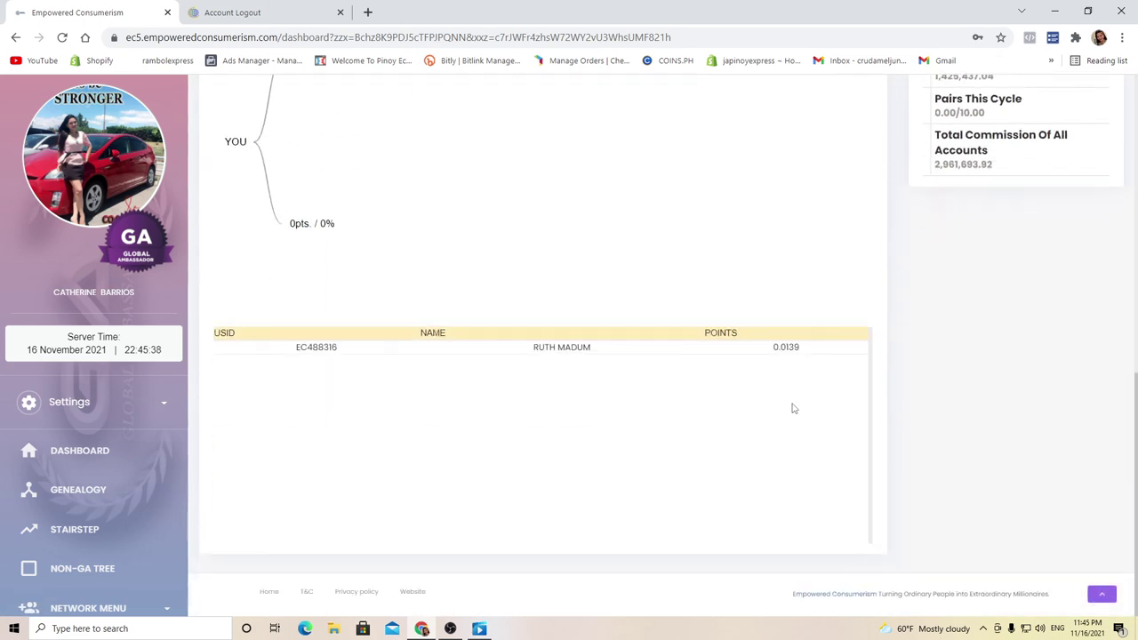
pyautogui.scroll(5, 794, 409)
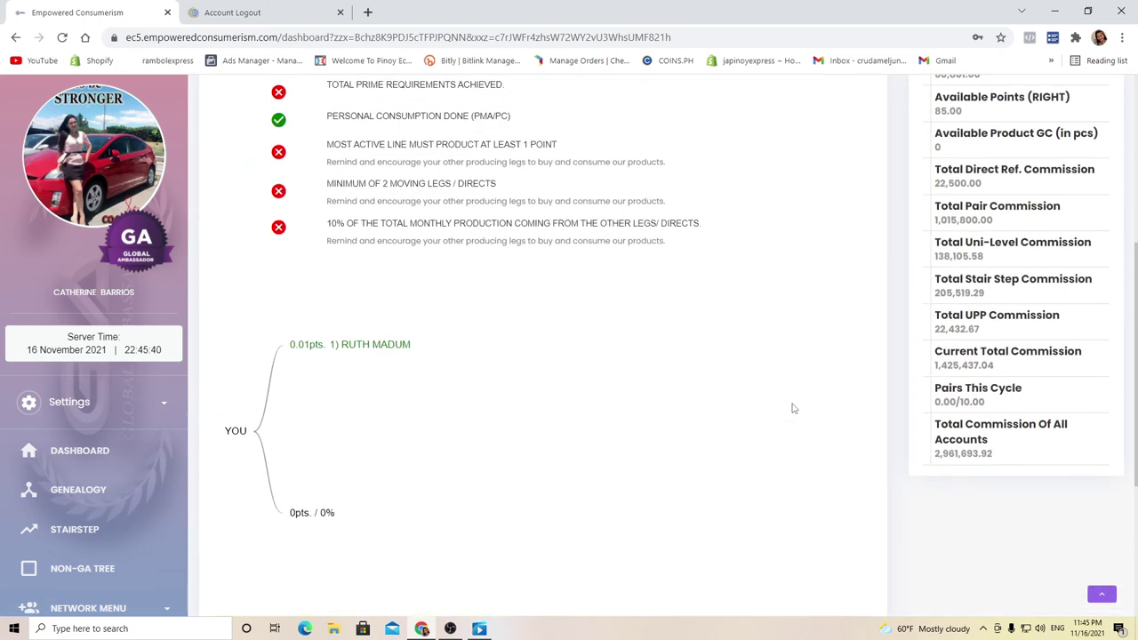
# - Open the account owner's Facebook profile in a new browser tab
pyautogui.click(369, 12)
pyautogui.click(731, 360)
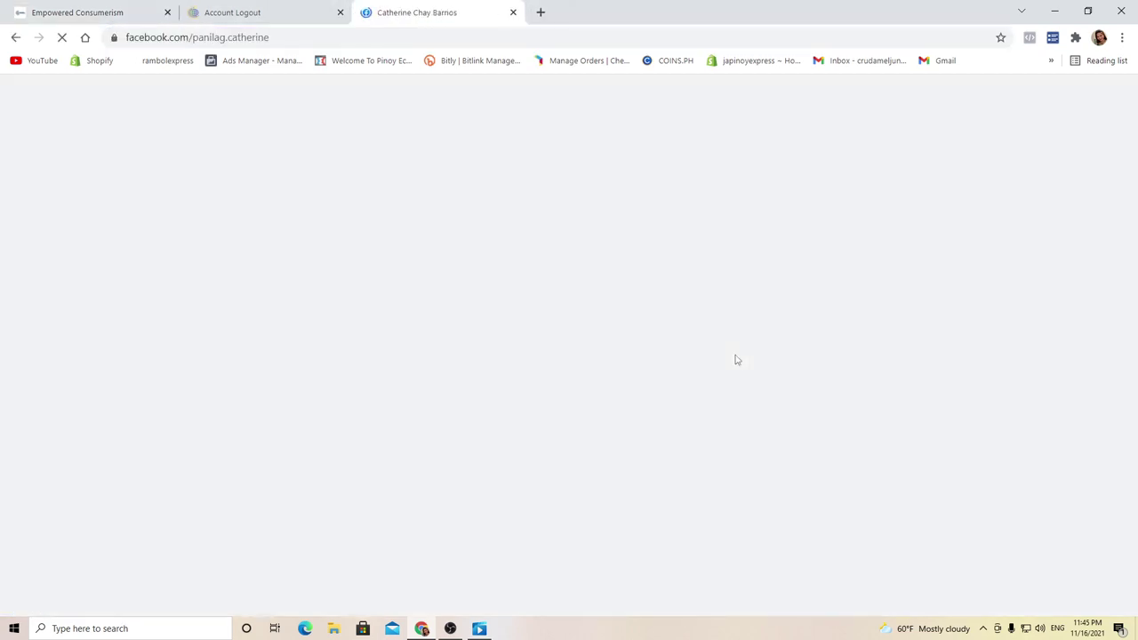